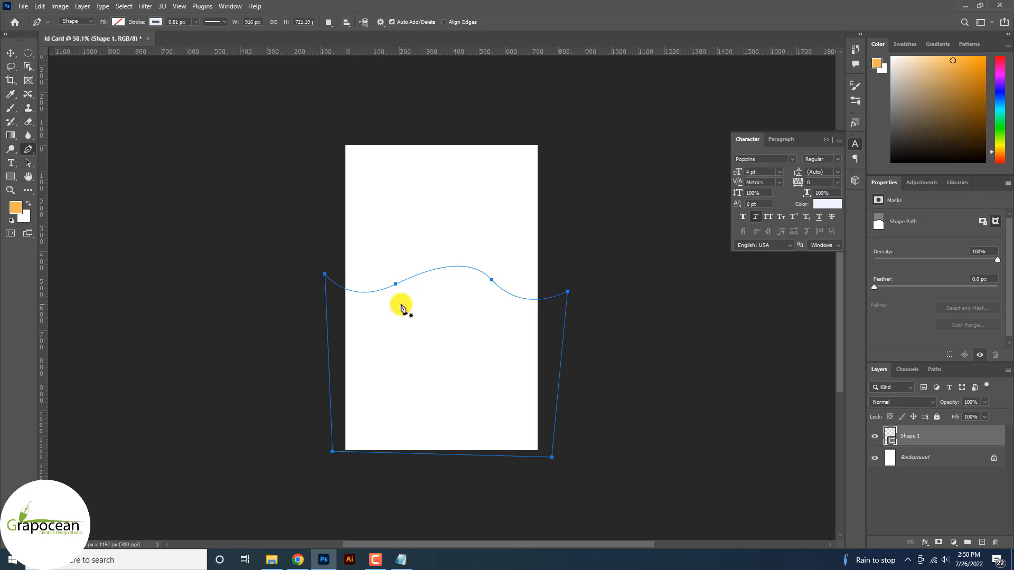
Change the wave shape's fill from blue to violet #a577fa using the Color Picker
{"action": "left_click", "coordinate": [155, 21]}
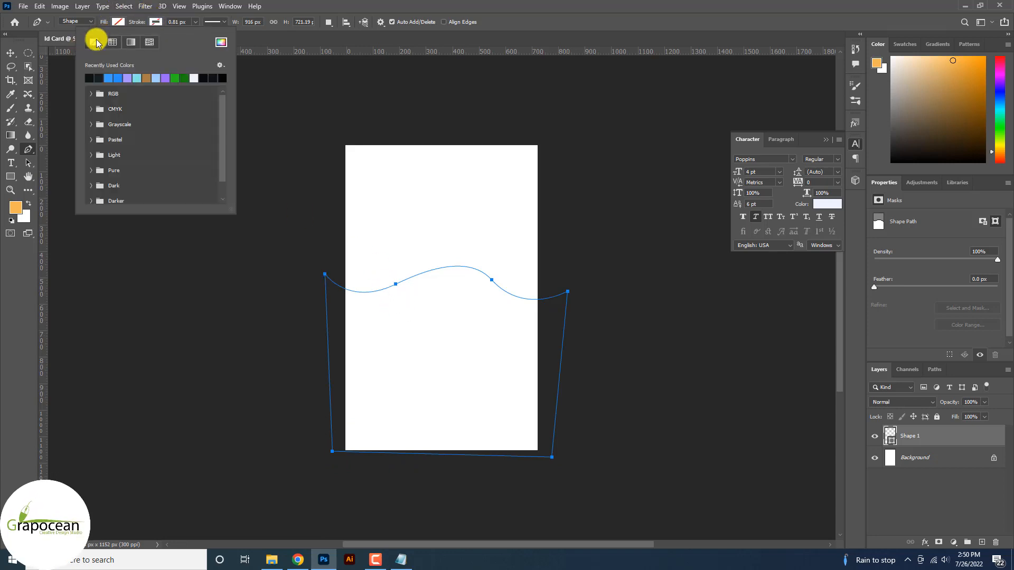
{"action": "left_click", "coordinate": [118, 21]}
{"action": "left_click", "coordinate": [118, 21]}
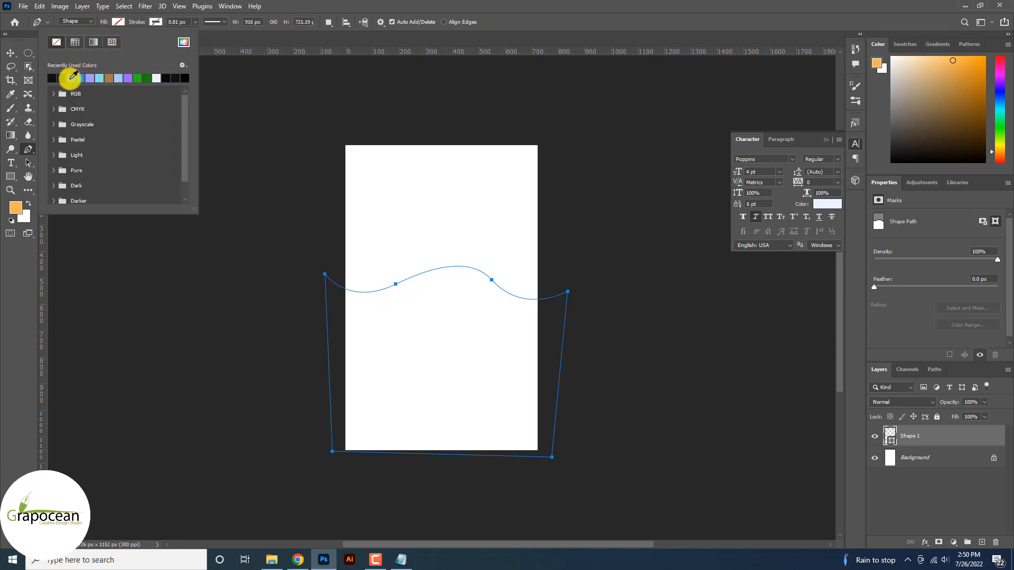
{"action": "left_click", "coordinate": [71, 78]}
{"action": "left_click", "coordinate": [185, 43]}
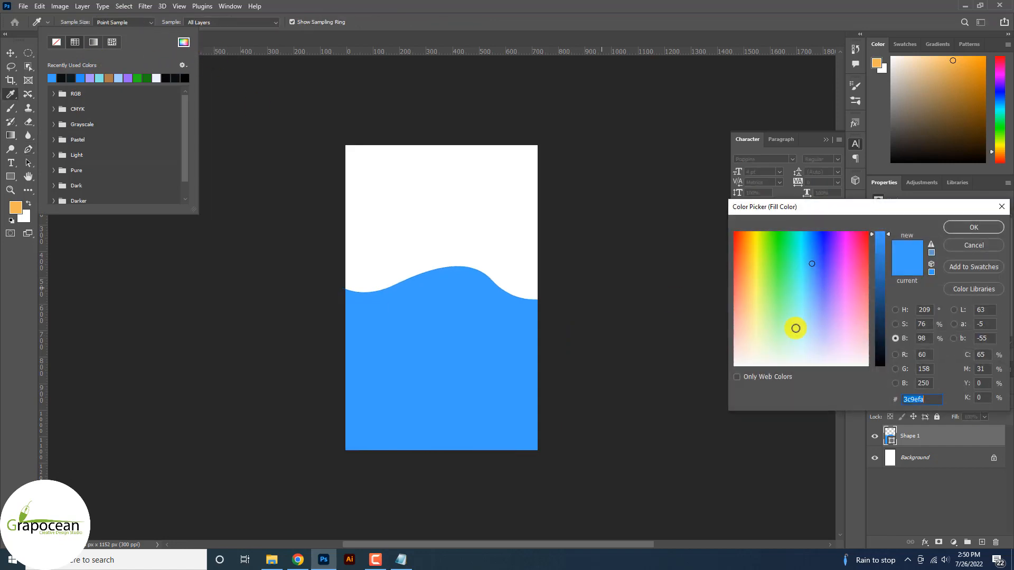
{"action": "mouse_move", "coordinate": [843, 294]}
{"action": "left_mouse_down"}
{"action": "mouse_move", "coordinate": [758, 296]}
{"action": "mouse_move", "coordinate": [830, 296]}
{"action": "left_mouse_up"}
{"action": "left_click", "coordinate": [984, 227]}
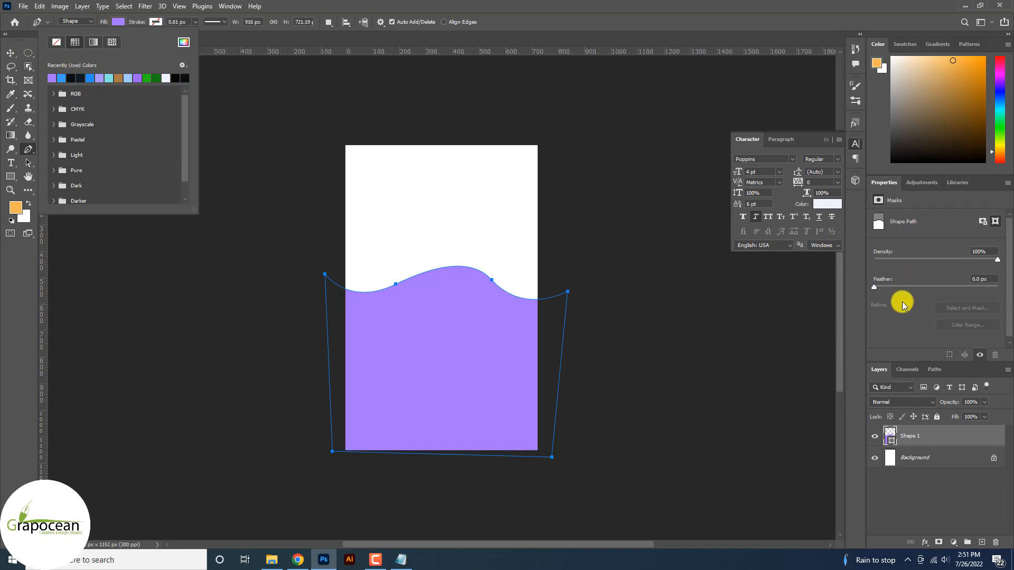
{"action": "left_click", "coordinate": [11, 52]}
Add a Gradient Overlay to Shape 1, starting from the Basics orange-to-white preset
{"action": "left_click", "coordinate": [10, 53]}
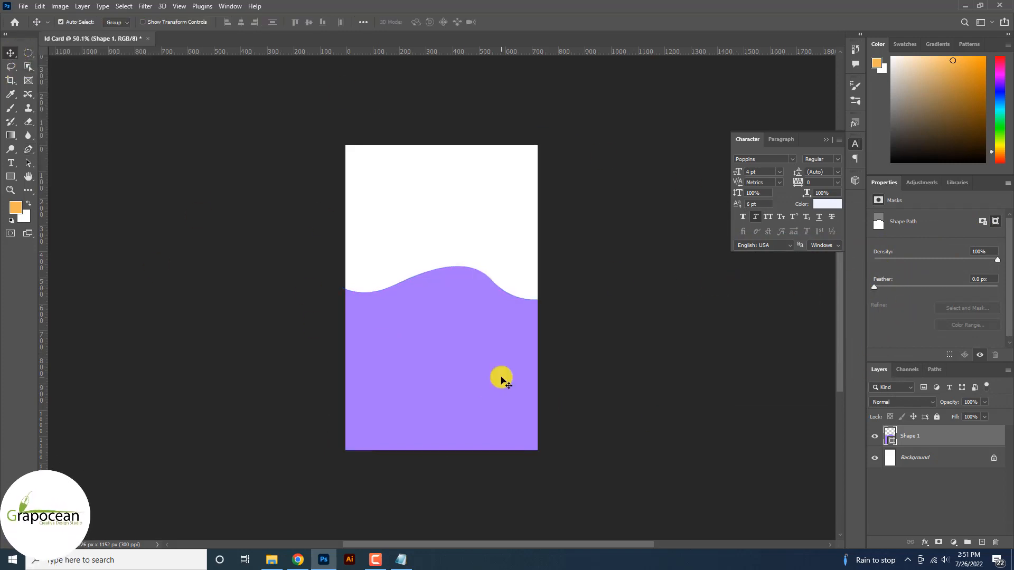
{"action": "right_click", "coordinate": [935, 434]}
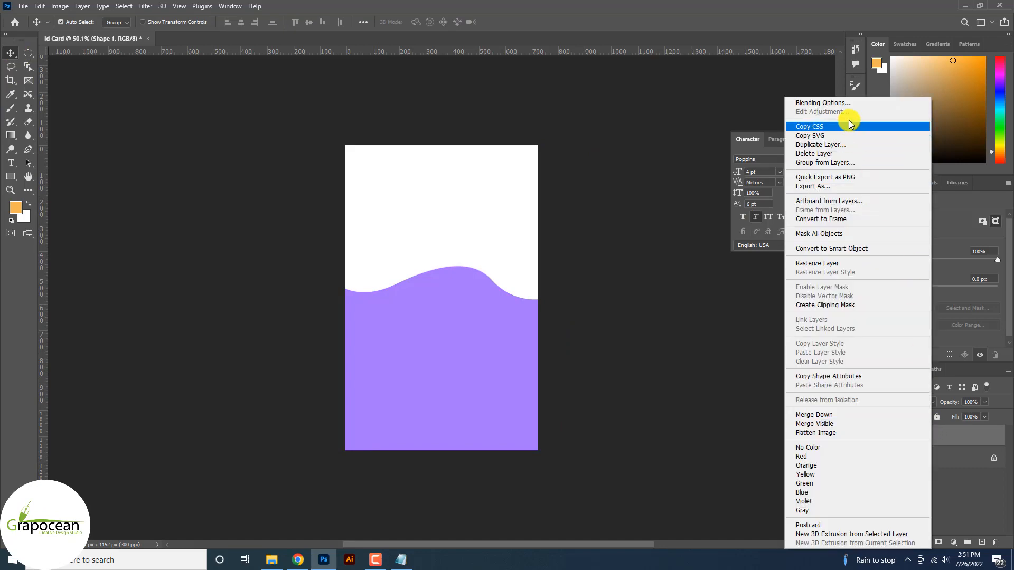
{"action": "left_click", "coordinate": [838, 104]}
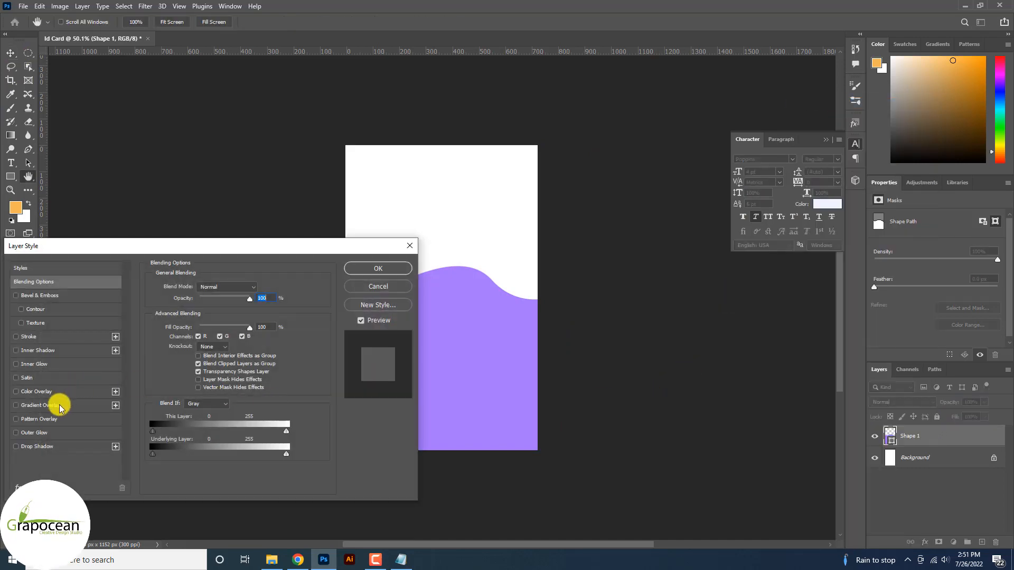
{"action": "left_click", "coordinate": [60, 410]}
{"action": "left_click_drag", "start_coordinate": [210, 250], "coordinate": [876, 189]}
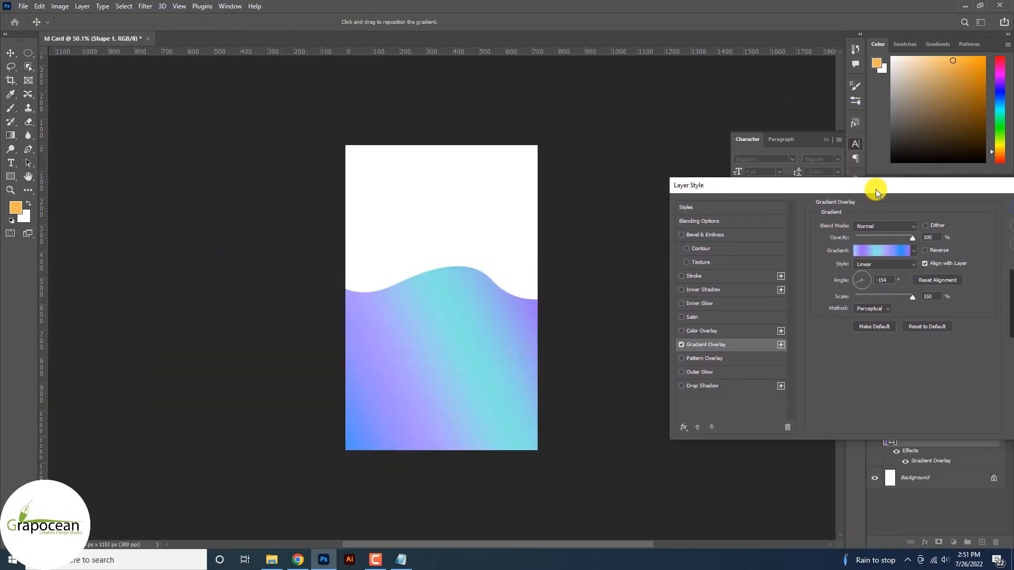
{"action": "left_click", "coordinate": [906, 252]}
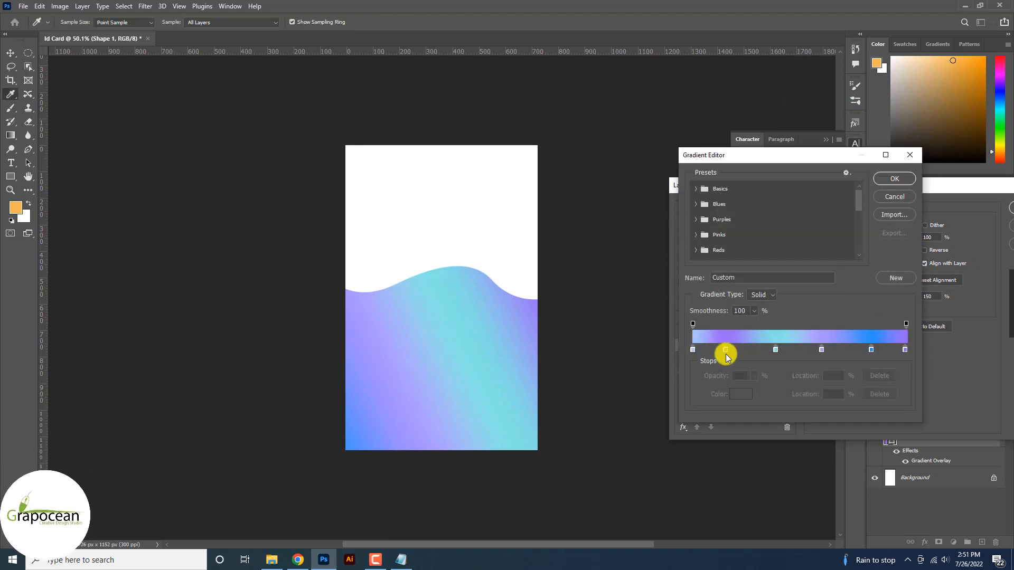
{"action": "left_click", "coordinate": [905, 198]}
{"action": "left_click", "coordinate": [912, 251]}
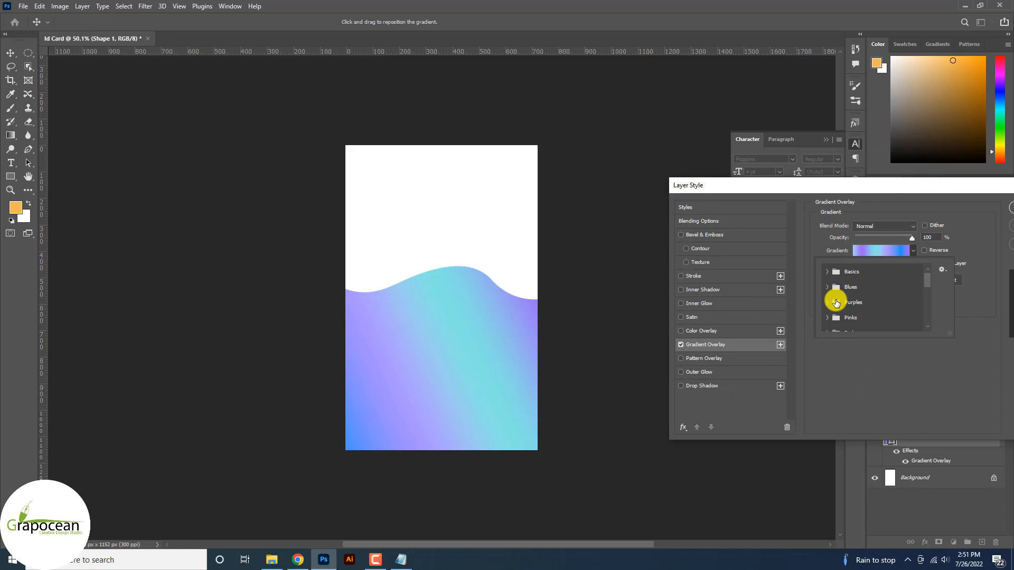
{"action": "left_click", "coordinate": [827, 271]}
{"action": "left_click", "coordinate": [843, 289]}
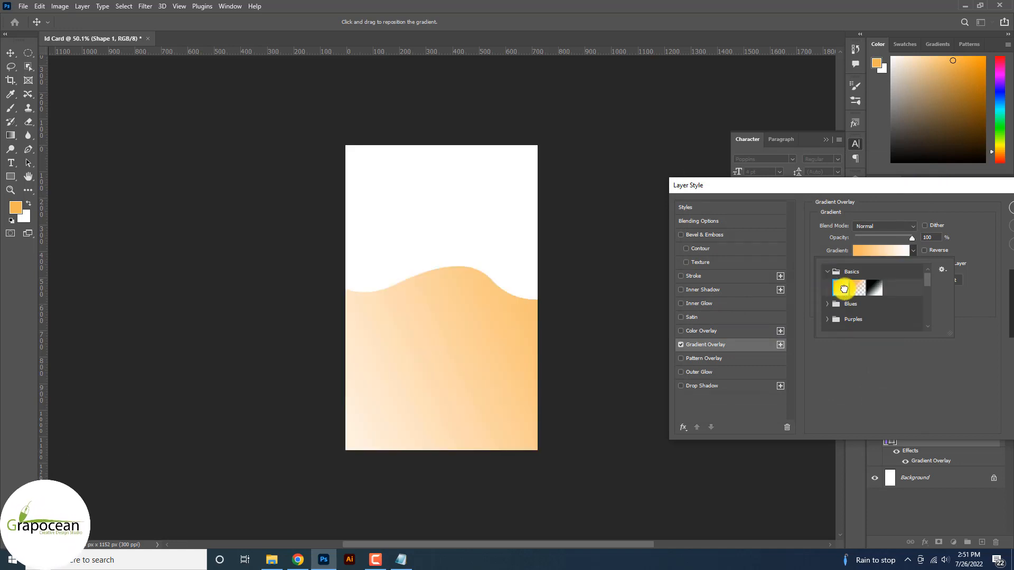
Recolour the gradient stops to pink and blue-violet #6a66ff, then apply the overlay
{"action": "left_click", "coordinate": [861, 249]}
{"action": "double_click", "coordinate": [693, 349]}
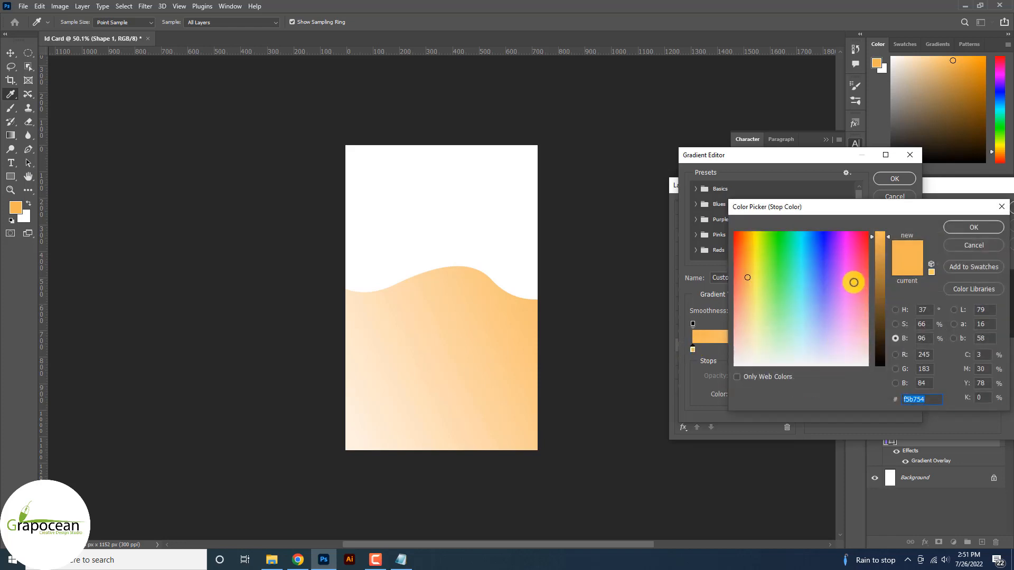
{"action": "mouse_move", "coordinate": [853, 283]}
{"action": "left_mouse_down"}
{"action": "mouse_move", "coordinate": [834, 292]}
{"action": "mouse_move", "coordinate": [863, 288]}
{"action": "left_mouse_up"}
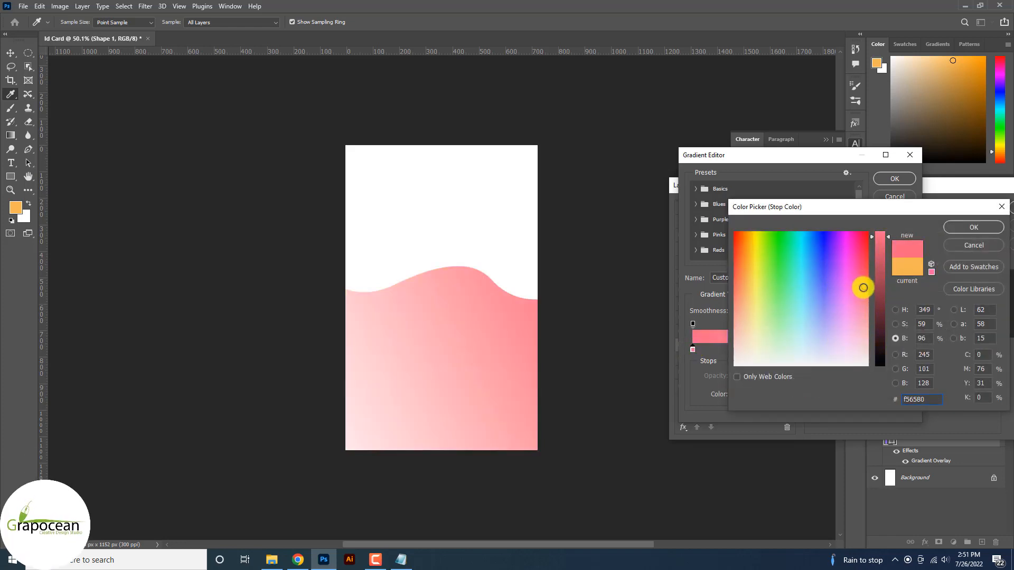
{"action": "left_click", "coordinate": [974, 227]}
{"action": "double_click", "coordinate": [906, 349]}
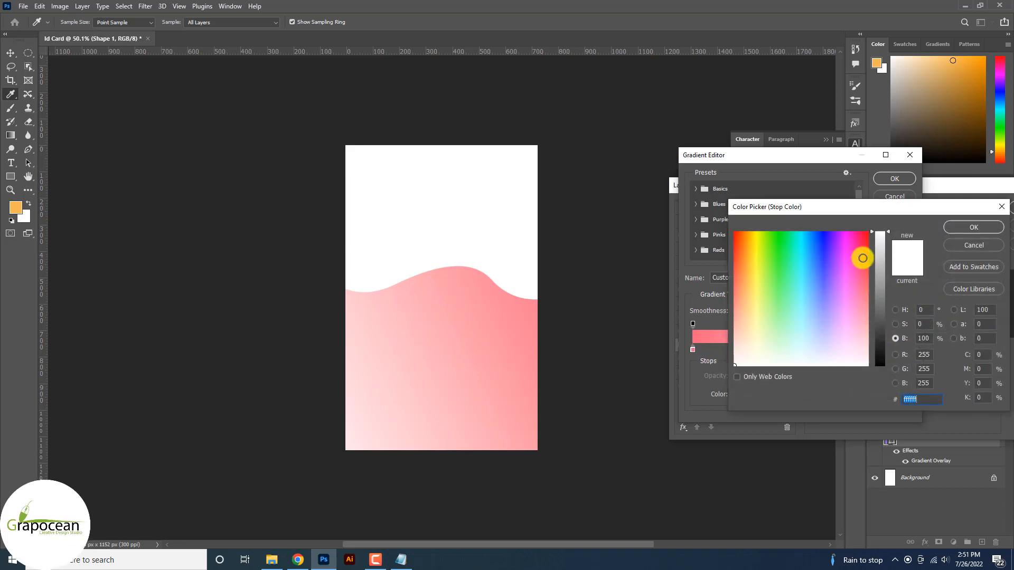
{"action": "left_click", "coordinate": [830, 292]}
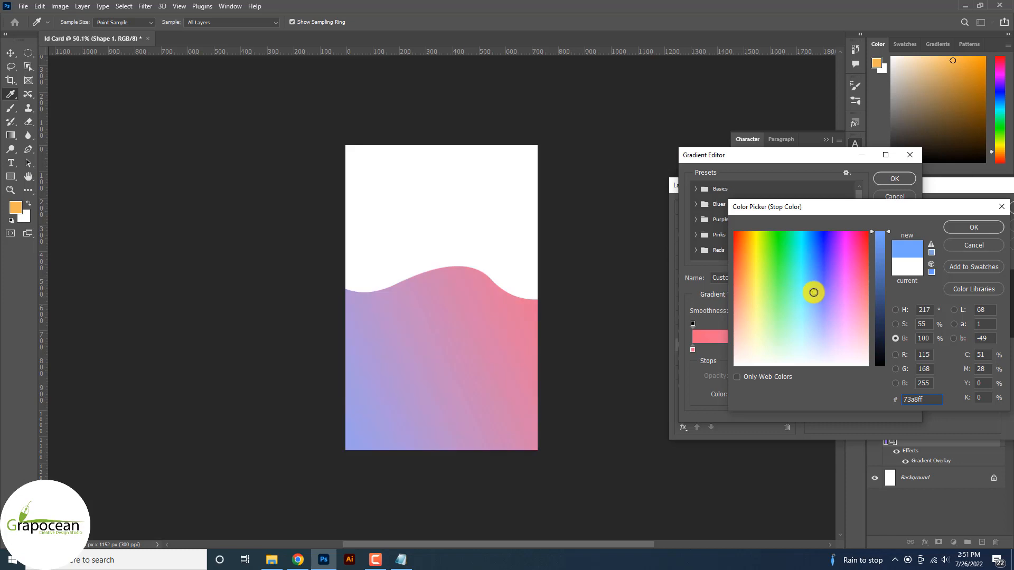
{"action": "mouse_move", "coordinate": [797, 295]}
{"action": "left_mouse_down"}
{"action": "mouse_move", "coordinate": [829, 298]}
{"action": "mouse_move", "coordinate": [834, 288]}
{"action": "mouse_move", "coordinate": [823, 285]}
{"action": "left_mouse_up"}
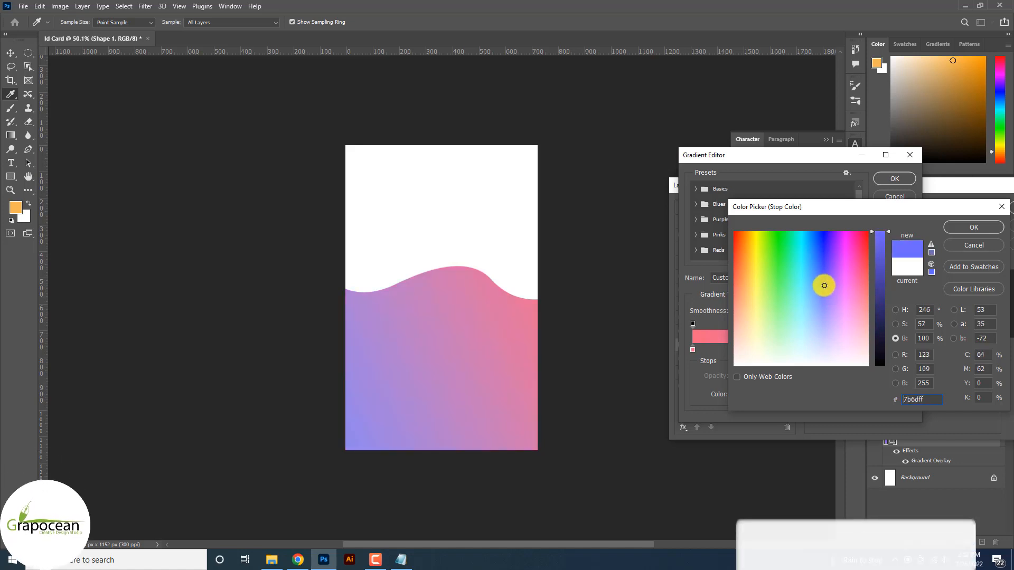
{"action": "left_click", "coordinate": [972, 230]}
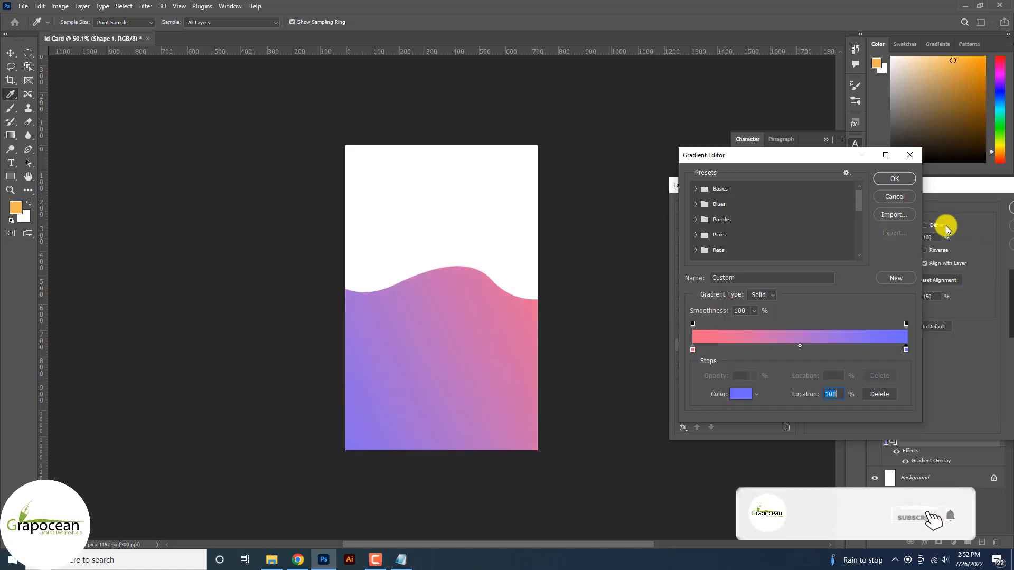
{"action": "left_click", "coordinate": [901, 180]}
{"action": "left_click", "coordinate": [893, 266]}
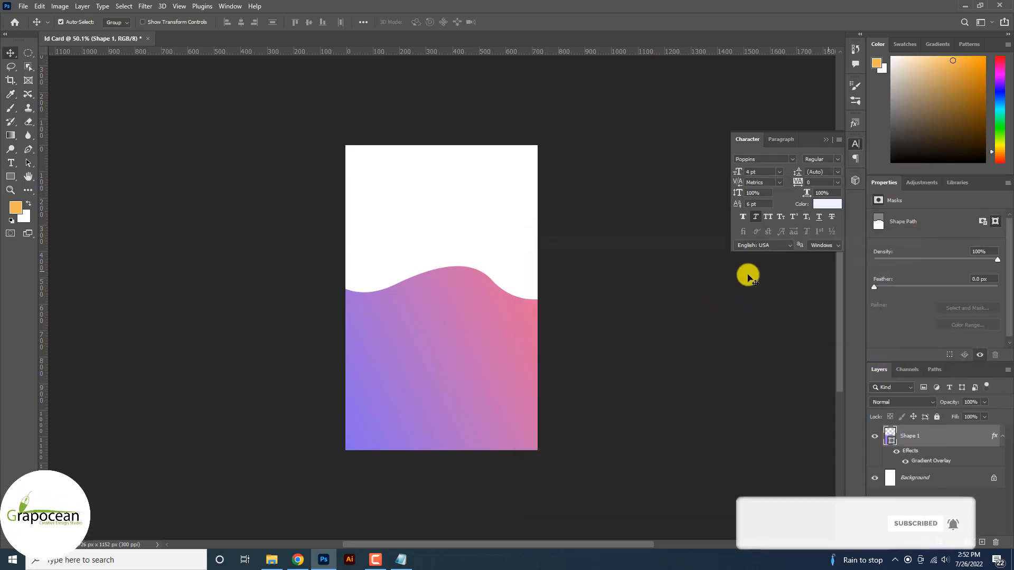
Duplicate the wave layer, move the copy below the original and nudge it upward
{"action": "scroll", "coordinate": [516, 319], "scroll_direction": "up", "scroll_amount": 1}
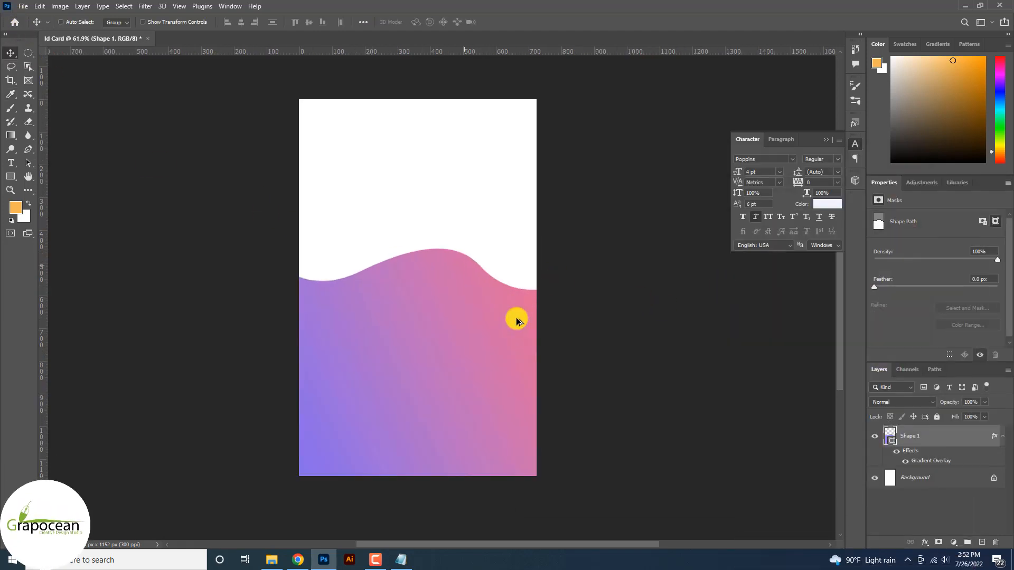
{"action": "left_click_drag", "start_coordinate": [958, 447], "coordinate": [982, 542]}
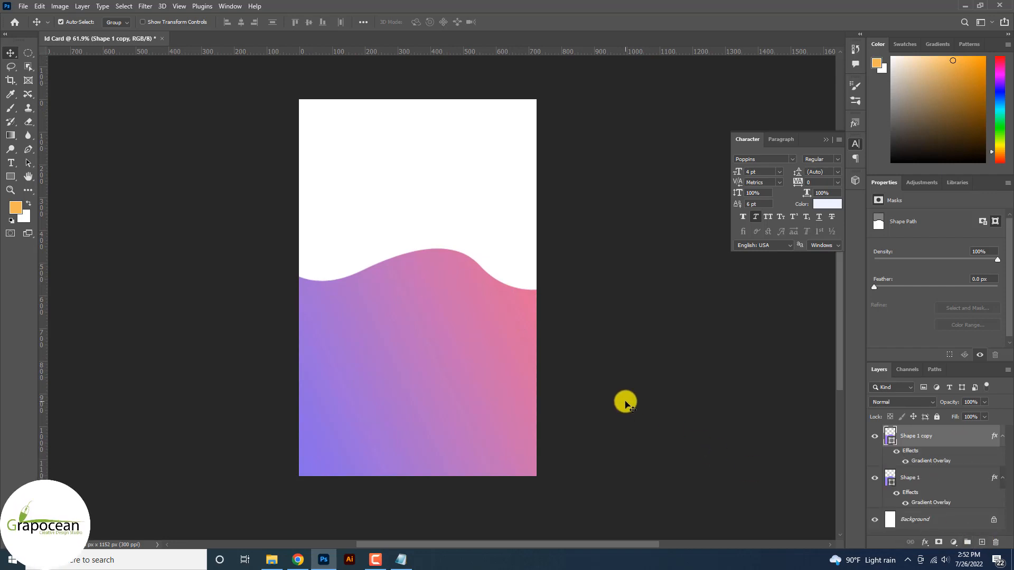
{"action": "key", "text": "ctrl+bracketleft"}
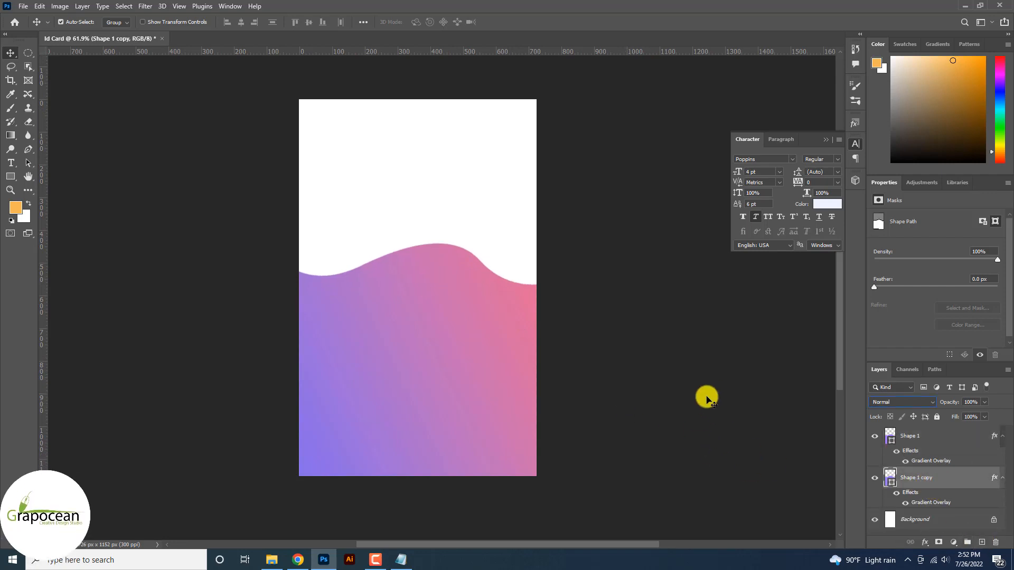
{"action": "key", "text": "ctrl+t"}
{"action": "key", "text": "Up"}
{"action": "key", "text": "Up"}
{"action": "key", "text": "Up"}
{"action": "key", "text": "Up"}
{"action": "key", "text": "Up"}
{"action": "key", "text": "Up"}
{"action": "key", "text": "Up"}
{"action": "key", "text": "Up"}
{"action": "key", "text": "Up"}
{"action": "key", "text": "Up"}
{"action": "key", "text": "Up"}
{"action": "key", "text": "Up"}
{"action": "key", "text": "Up"}
{"action": "key", "text": "Up"}
{"action": "key", "text": "Up"}
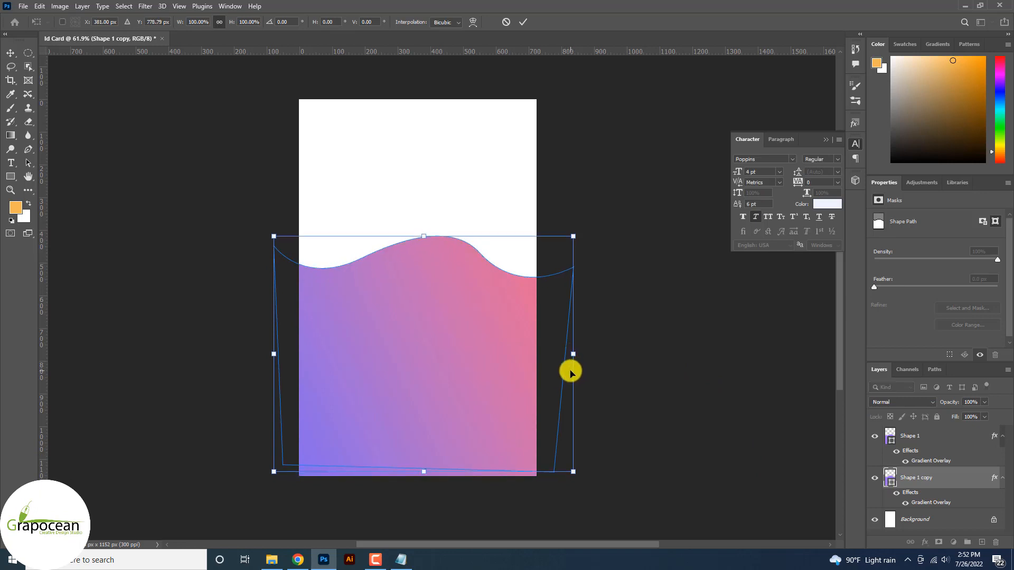
{"action": "left_click", "coordinate": [522, 22]}
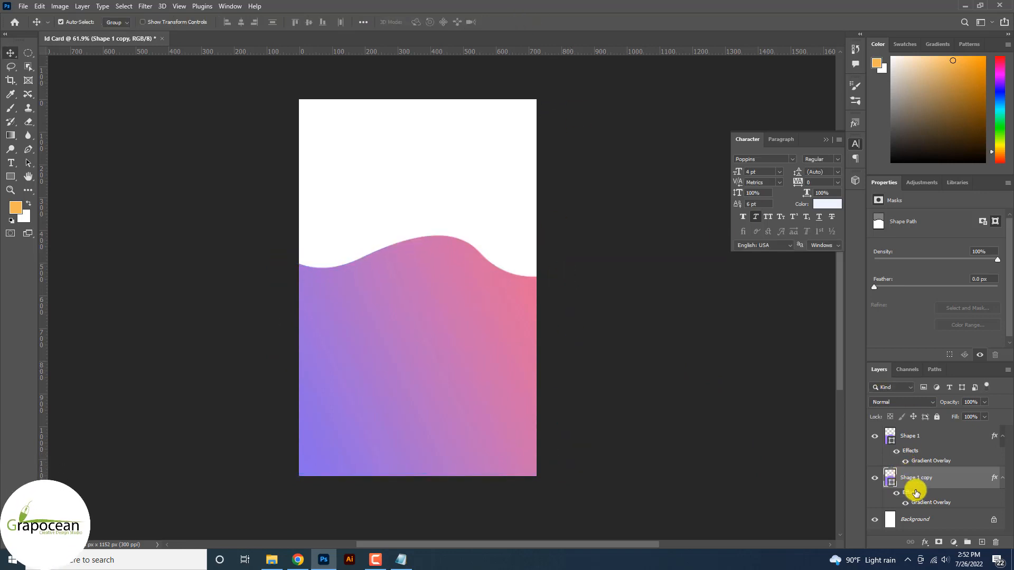
Reverse the copy's gradient overlay and recolour its stops from #ad60f5 to light pink #ff8e8e
{"action": "double_click", "coordinate": [920, 505]}
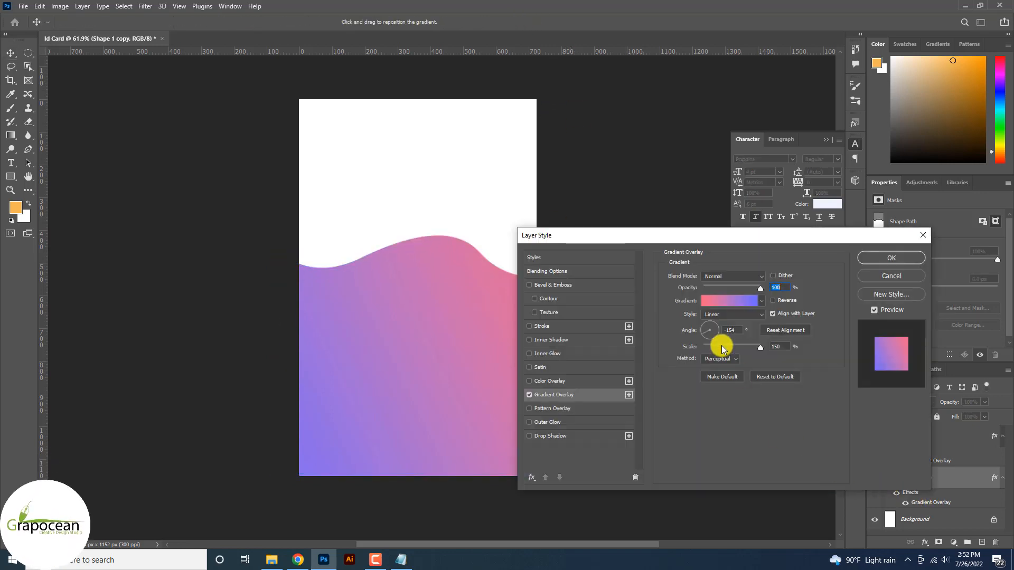
{"action": "left_click", "coordinate": [778, 300]}
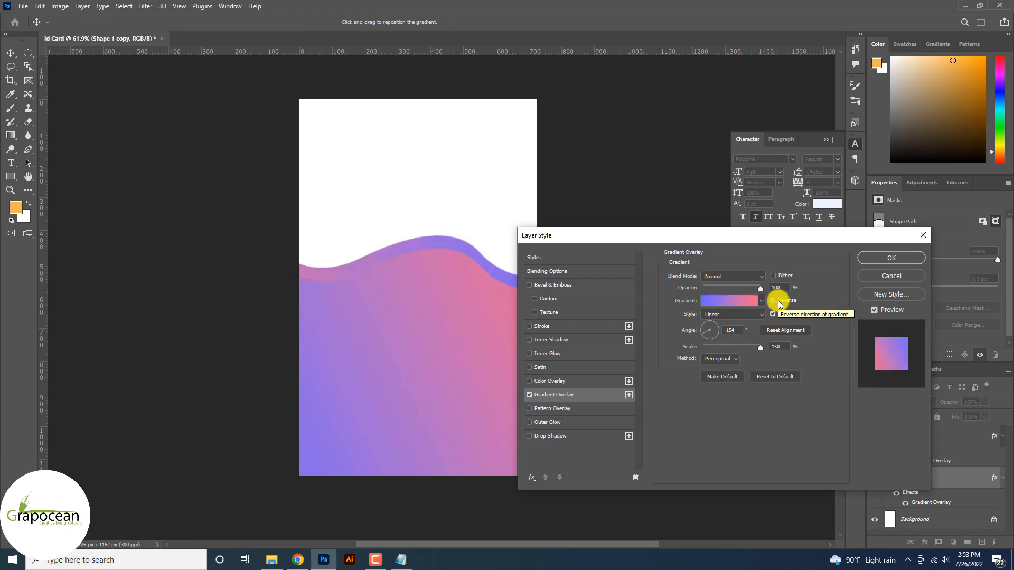
{"action": "left_click", "coordinate": [751, 301]}
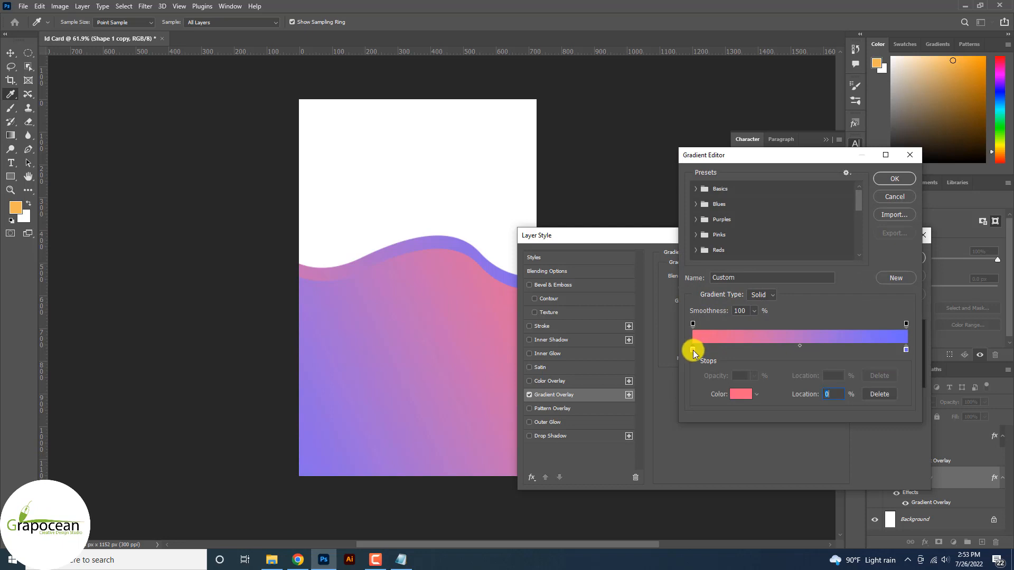
{"action": "double_click", "coordinate": [693, 349]}
{"action": "left_click", "coordinate": [856, 285]}
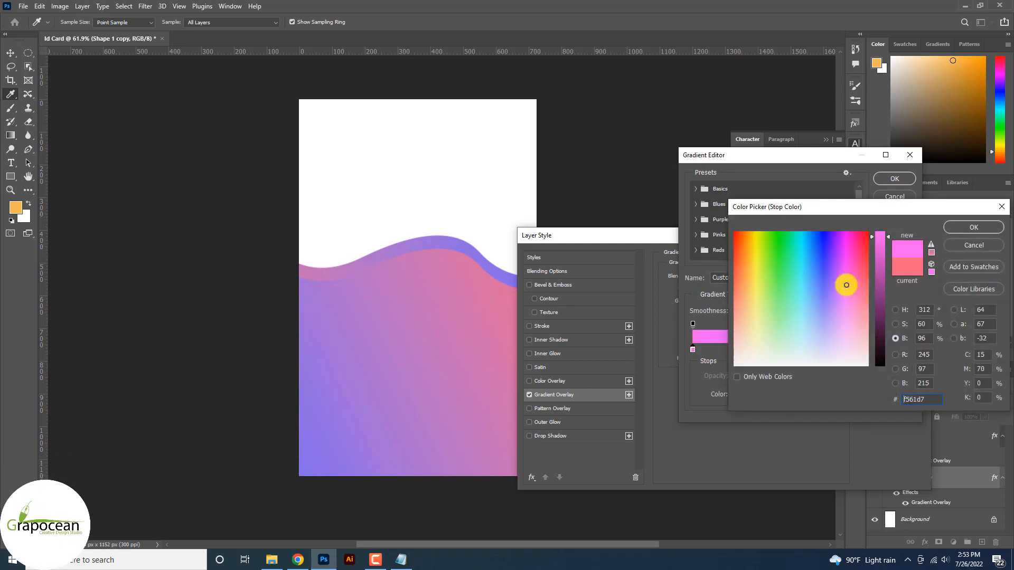
{"action": "left_click_drag", "start_coordinate": [845, 285], "coordinate": [834, 284]}
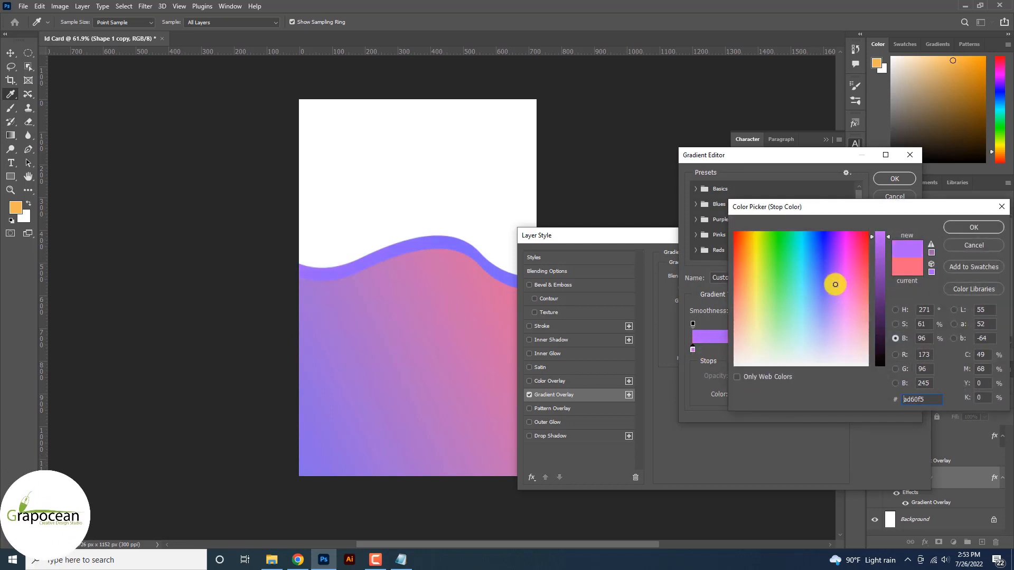
{"action": "left_click", "coordinate": [975, 227]}
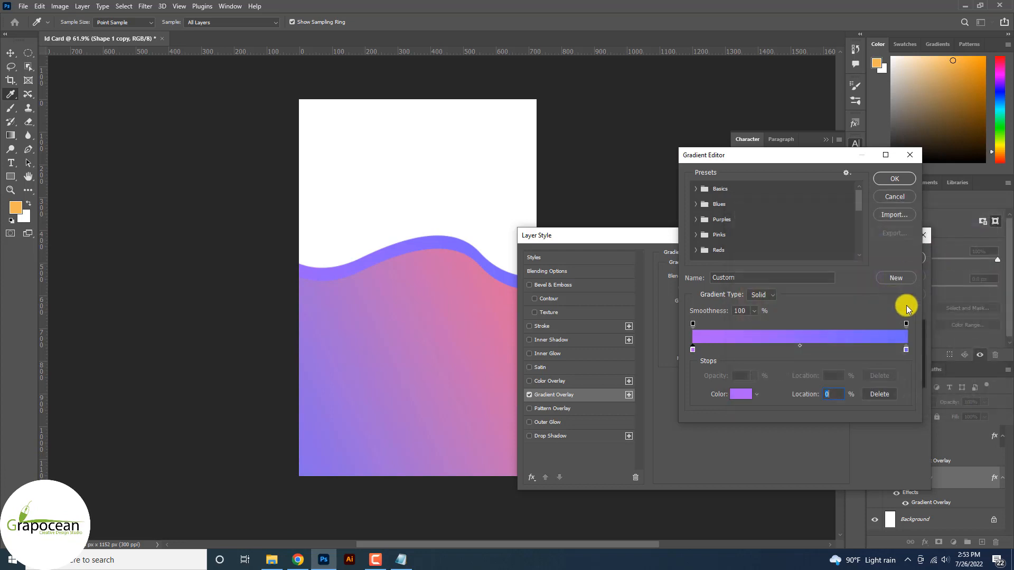
{"action": "left_click", "coordinate": [907, 351]}
{"action": "double_click", "coordinate": [904, 350]}
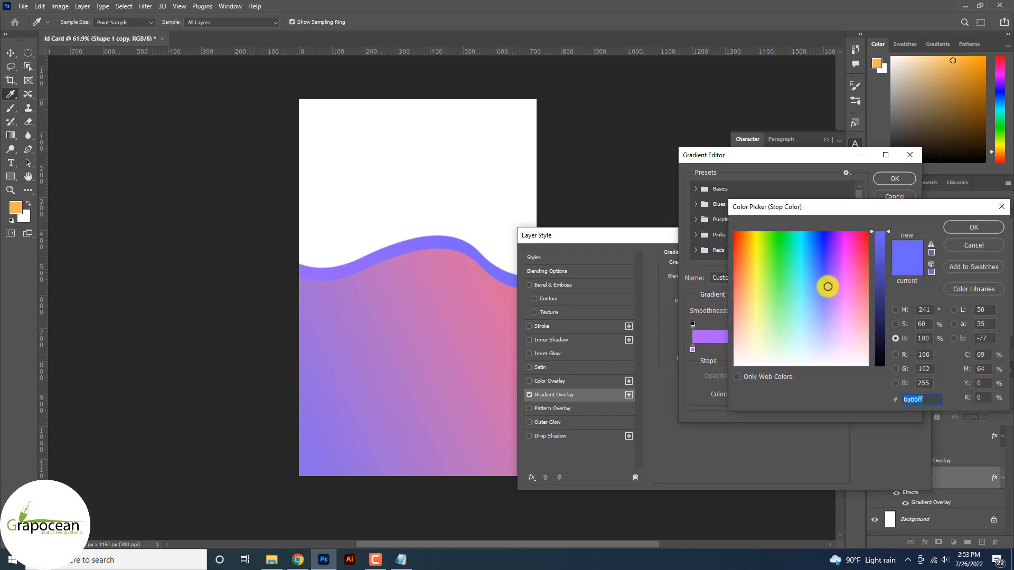
{"action": "left_click_drag", "start_coordinate": [828, 286], "coordinate": [870, 310]}
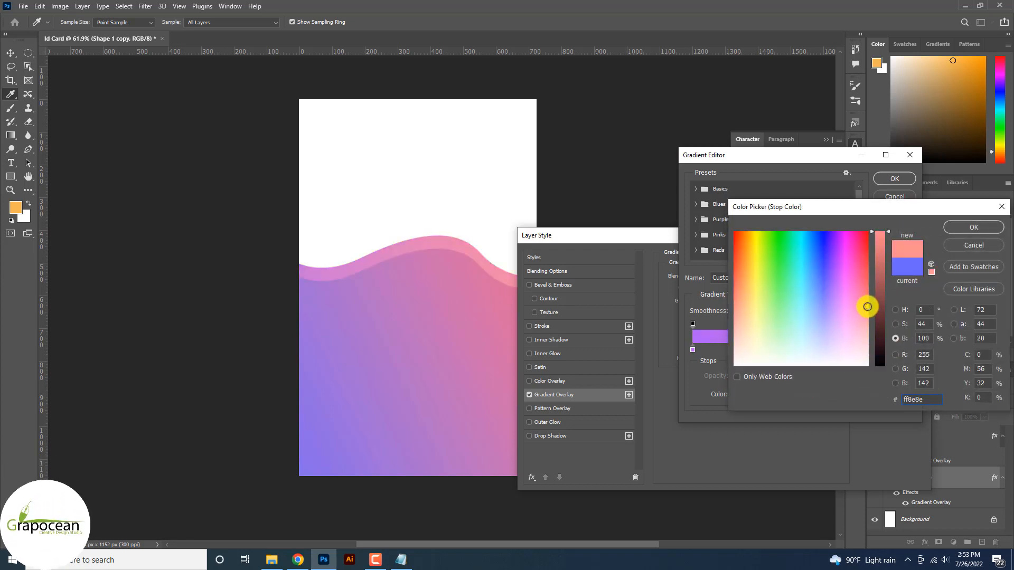
{"action": "left_click", "coordinate": [974, 228]}
{"action": "left_click", "coordinate": [895, 180]}
{"action": "left_click", "coordinate": [897, 256]}
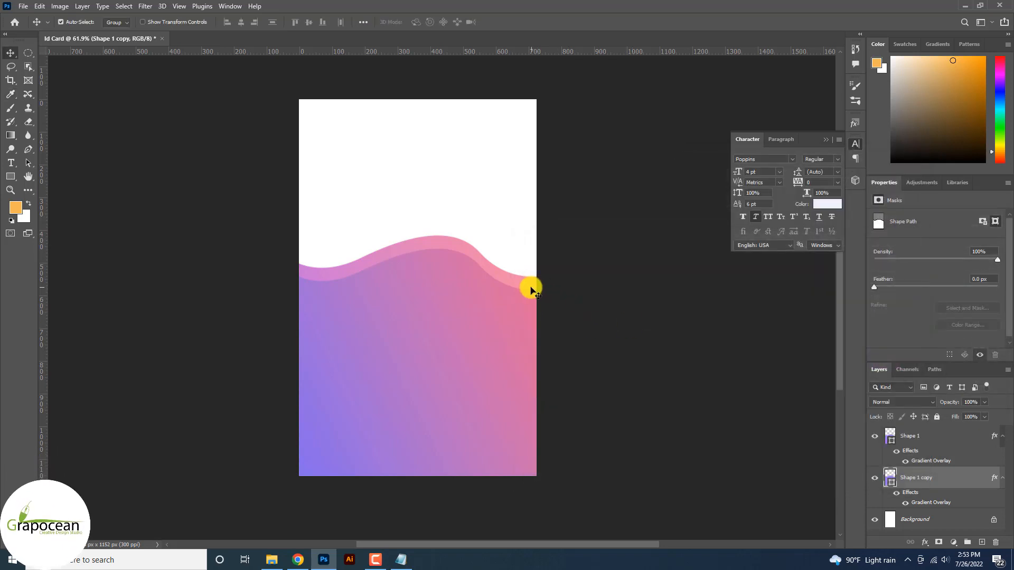
Rotate and skew Shape 1 copy slightly, then shift it sideways to trail the main wave's crest
{"action": "key", "text": "ctrl+t"}
{"action": "left_click_drag", "start_coordinate": [591, 327], "coordinate": [604, 328]}
{"action": "left_click_drag", "start_coordinate": [267, 258], "coordinate": [275, 248]}
{"action": "left_click", "coordinate": [525, 24]}
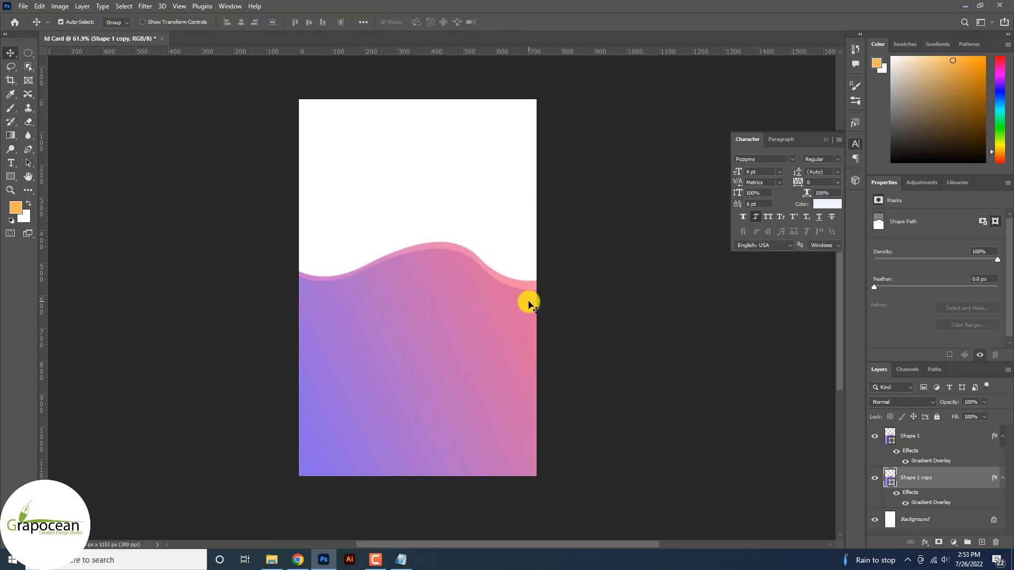
{"action": "left_click_drag", "start_coordinate": [512, 283], "coordinate": [521, 284]}
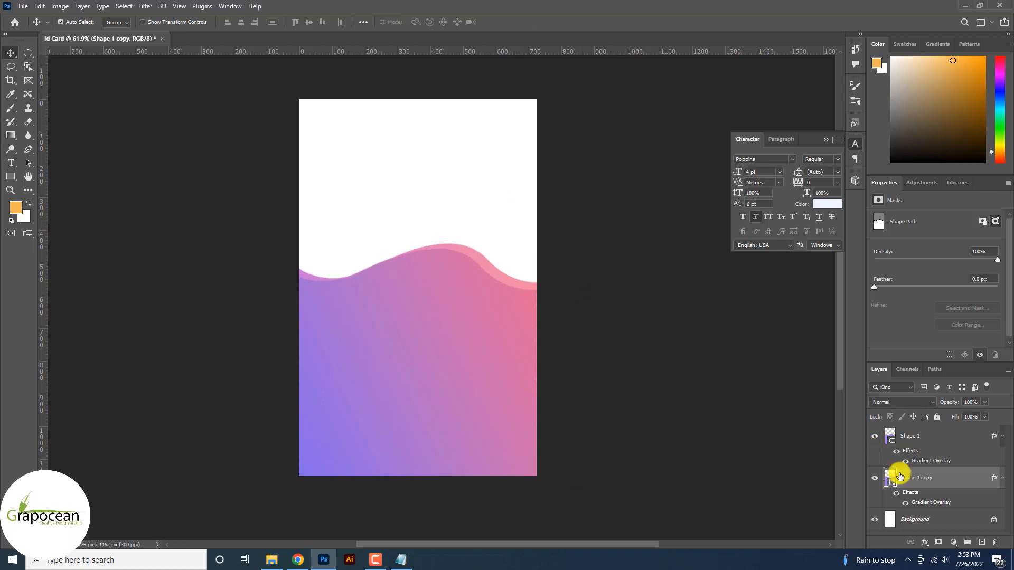
{"action": "left_click", "coordinate": [941, 435]}
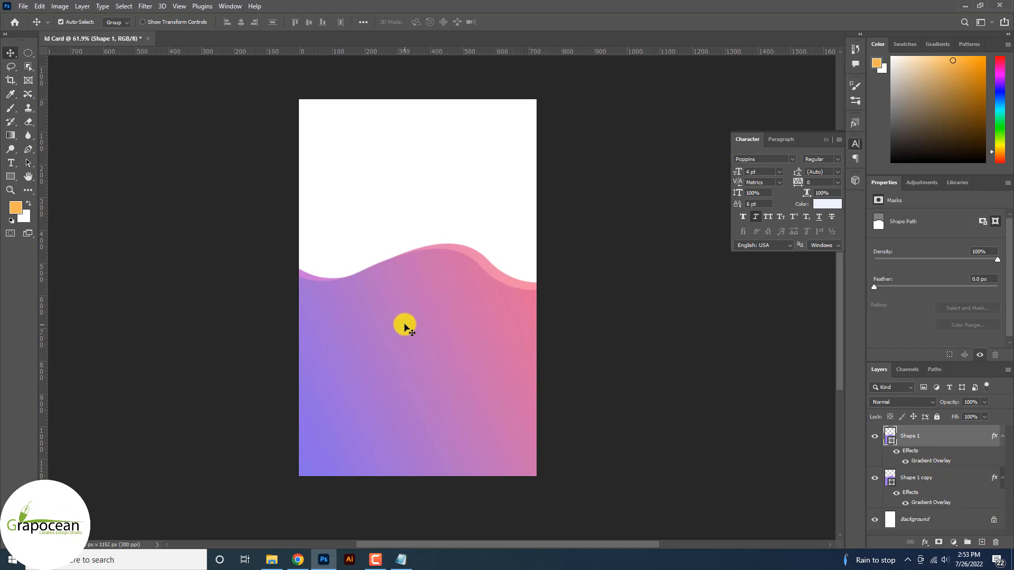
{"action": "left_click_drag", "start_coordinate": [402, 333], "coordinate": [409, 360]}
{"action": "key", "text": "ctrl+z"}
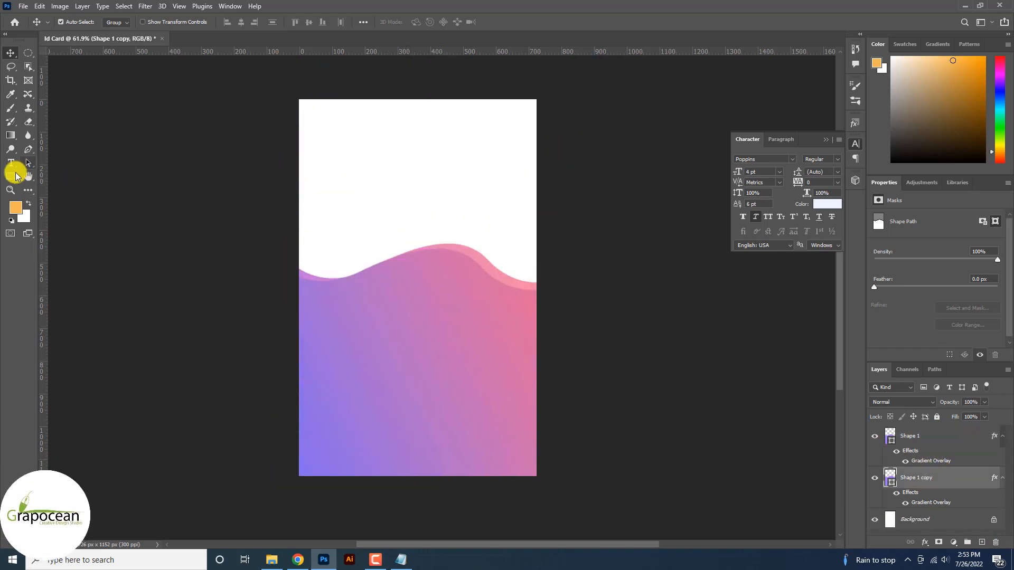
Draw a wide rectangle bar across the upper part of the card
{"action": "right_click", "coordinate": [14, 175]}
{"action": "left_click", "coordinate": [62, 178]}
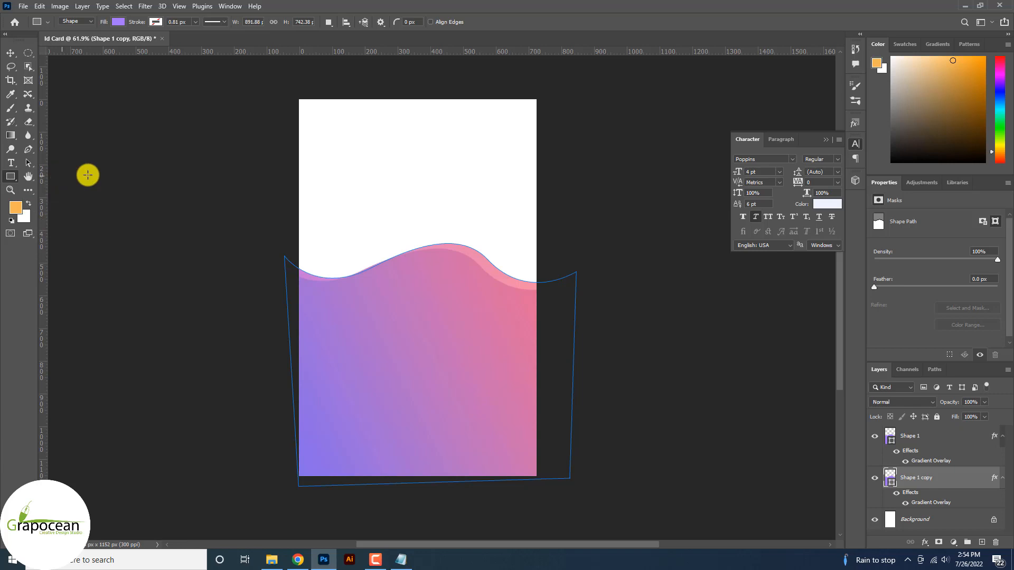
{"action": "left_click", "coordinate": [291, 139]}
{"action": "left_click", "coordinate": [546, 245]}
{"action": "left_click_drag", "start_coordinate": [486, 170], "coordinate": [614, 182]}
{"action": "left_click", "coordinate": [117, 22]}
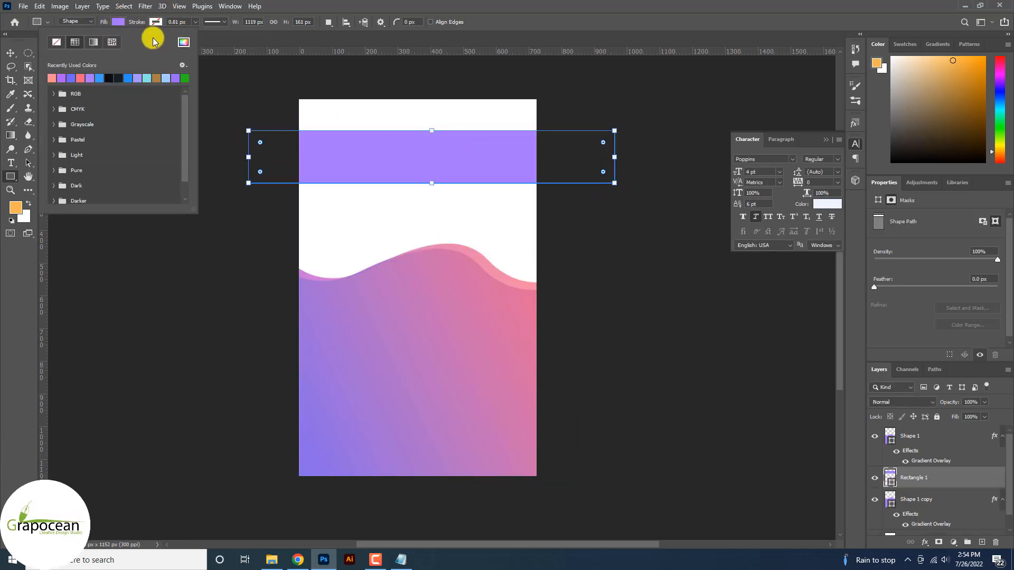
Copy the wave's gradient overlay onto the bar and lower its opacity to 60%
{"action": "left_click", "coordinate": [16, 53]}
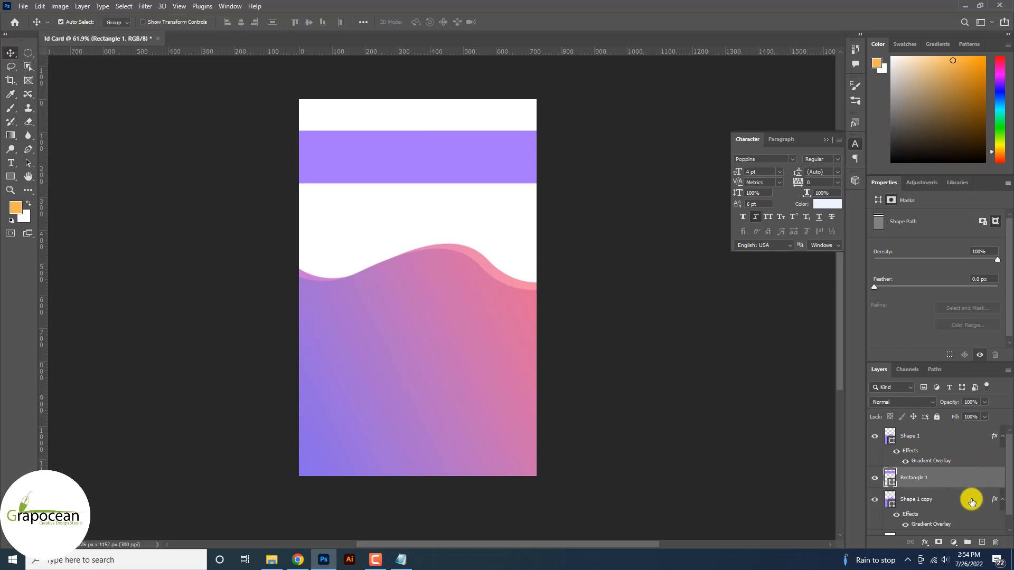
{"action": "left_click_drag", "start_coordinate": [992, 491], "coordinate": [994, 486]}
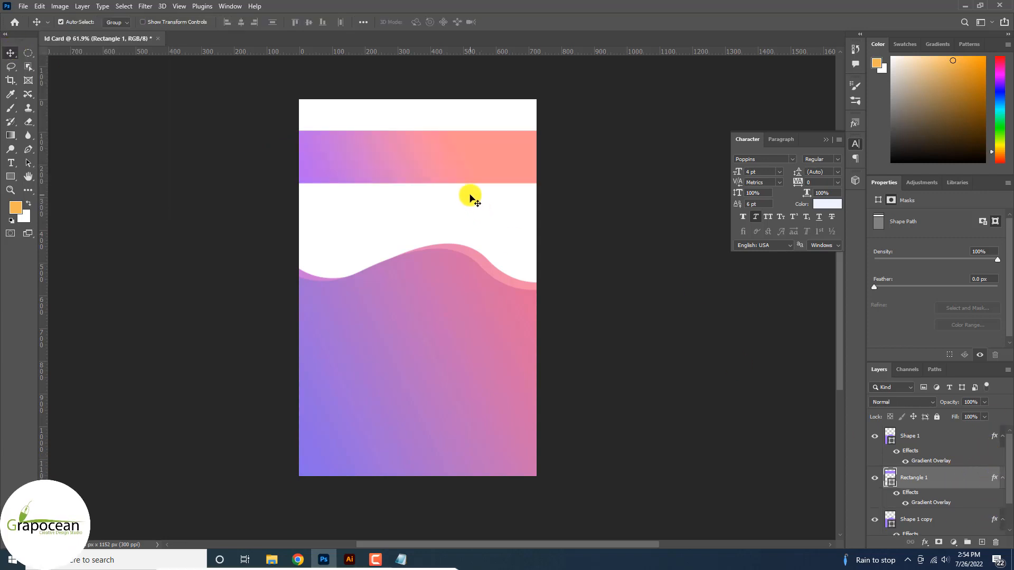
{"action": "left_click", "coordinate": [984, 402]}
{"action": "left_click_drag", "start_coordinate": [950, 415], "coordinate": [966, 415]}
{"action": "key", "text": "ctrl+t"}
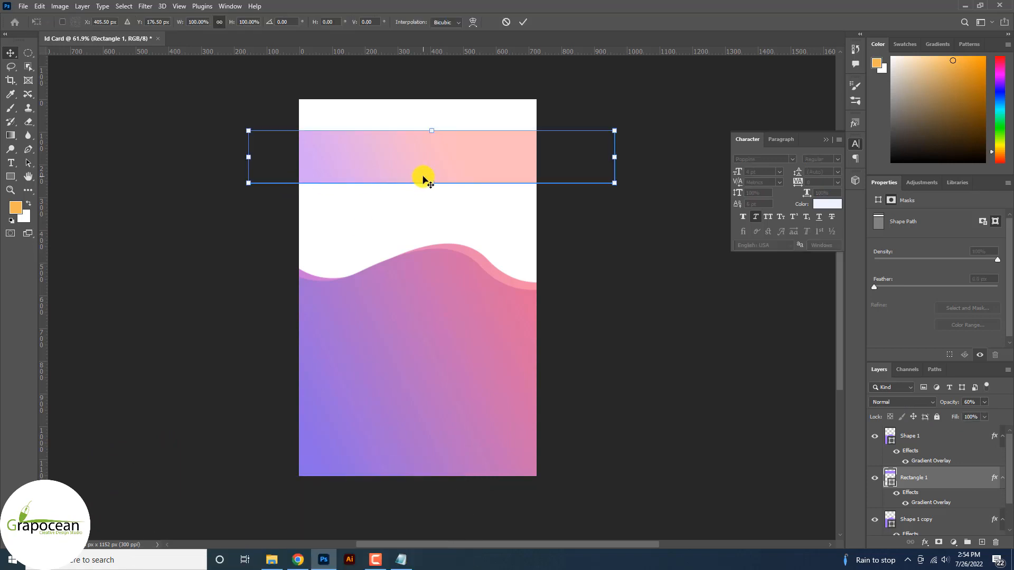
Warp the gradient bar into a curved wave ribbon
{"action": "left_click", "coordinate": [473, 22]}
{"action": "left_click_drag", "start_coordinate": [389, 129], "coordinate": [426, 227]}
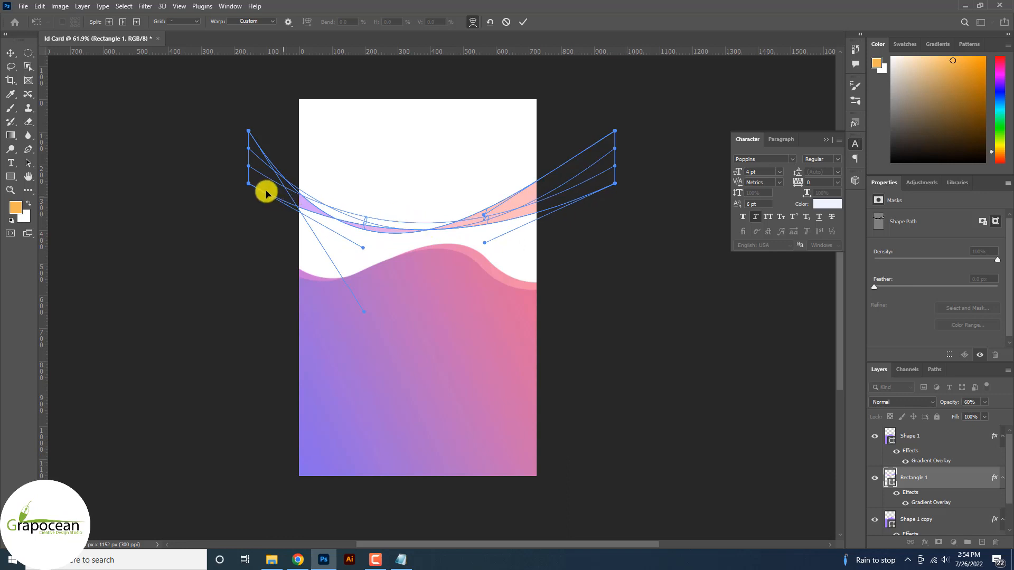
{"action": "left_click_drag", "start_coordinate": [286, 127], "coordinate": [362, 154]}
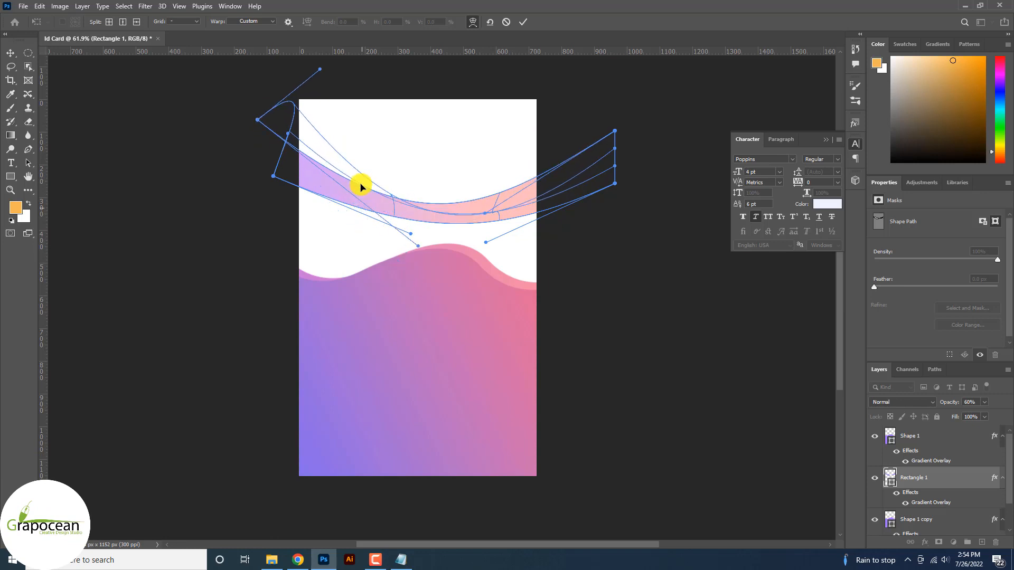
{"action": "left_click_drag", "start_coordinate": [533, 188], "coordinate": [518, 147]}
{"action": "mouse_move", "coordinate": [585, 174]}
{"action": "left_mouse_down"}
{"action": "mouse_move", "coordinate": [573, 148]}
{"action": "mouse_move", "coordinate": [576, 171]}
{"action": "left_mouse_up"}
{"action": "left_click", "coordinate": [522, 22]}
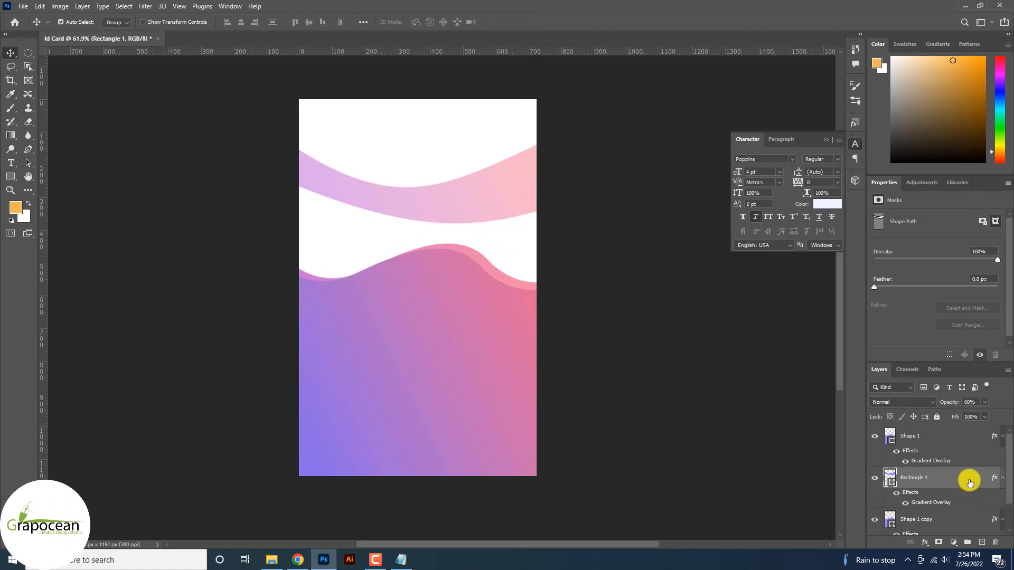
Duplicate the ribbon and warp the copy into a differently curved wave crossing it
{"action": "left_click_drag", "start_coordinate": [969, 483], "coordinate": [982, 542]}
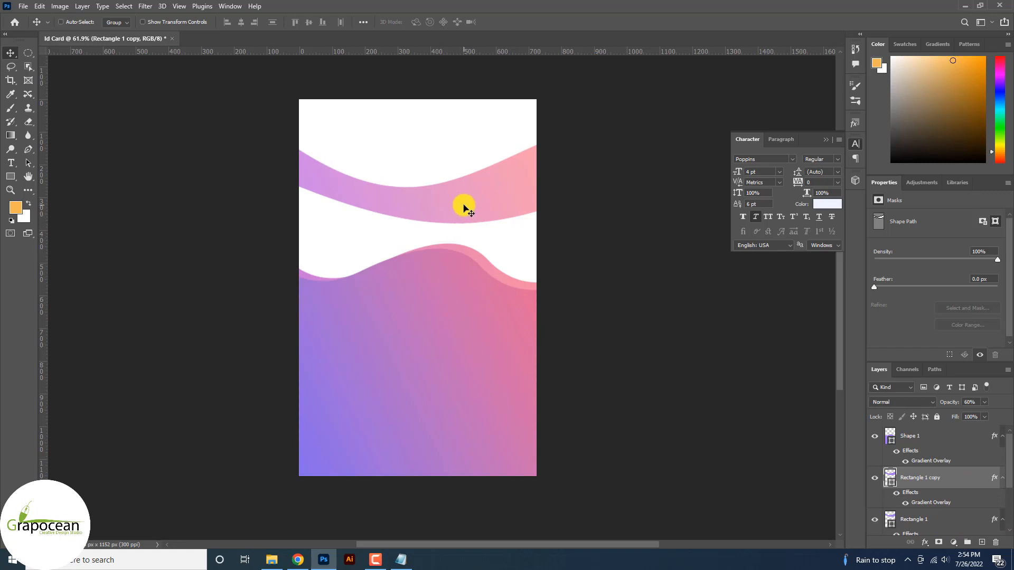
{"action": "key", "text": "ctrl+t"}
{"action": "left_click", "coordinate": [482, 21]}
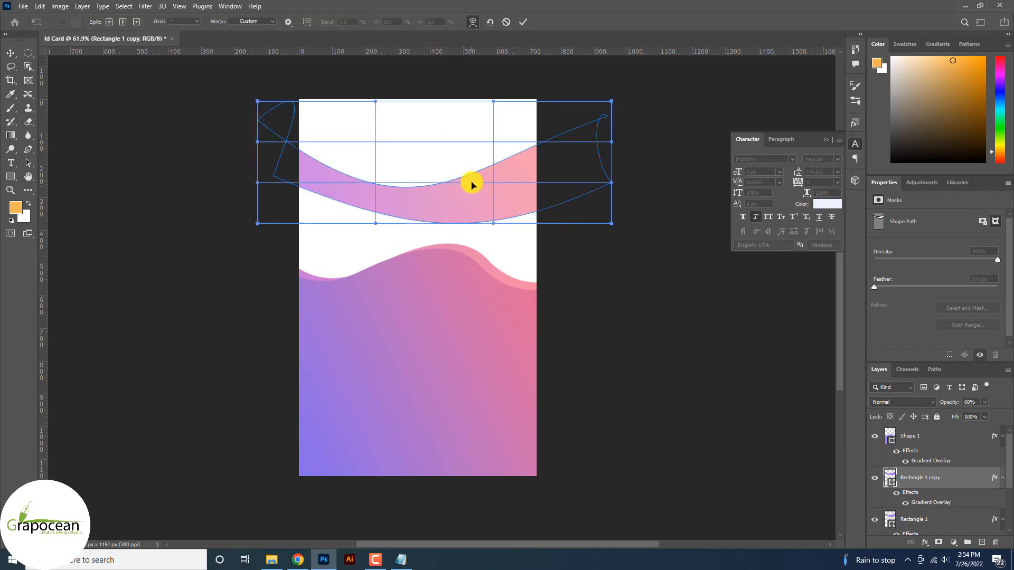
{"action": "left_click_drag", "start_coordinate": [472, 183], "coordinate": [471, 163]}
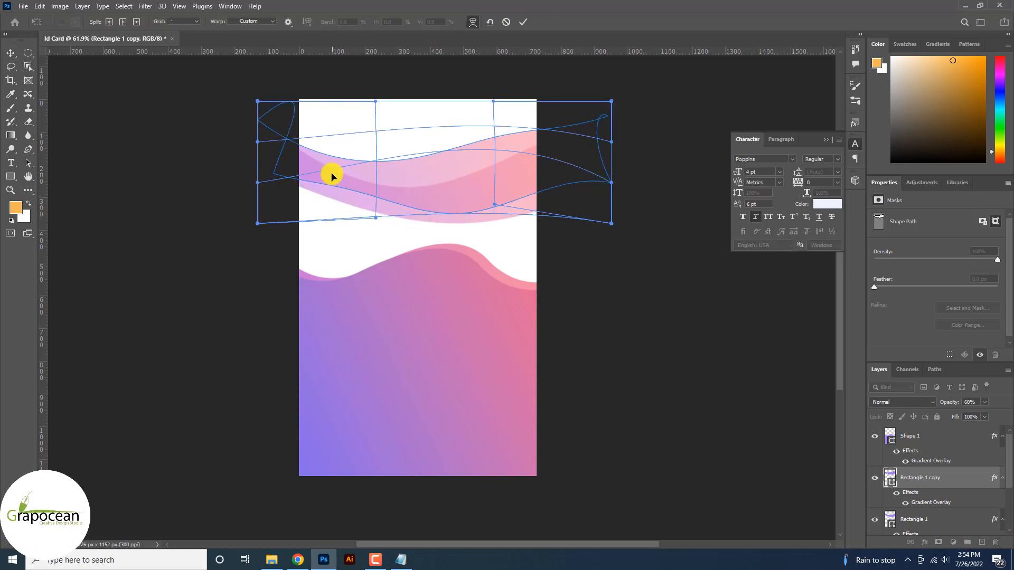
{"action": "left_click_drag", "start_coordinate": [332, 175], "coordinate": [542, 170]}
{"action": "left_click_drag", "start_coordinate": [437, 164], "coordinate": [328, 197]}
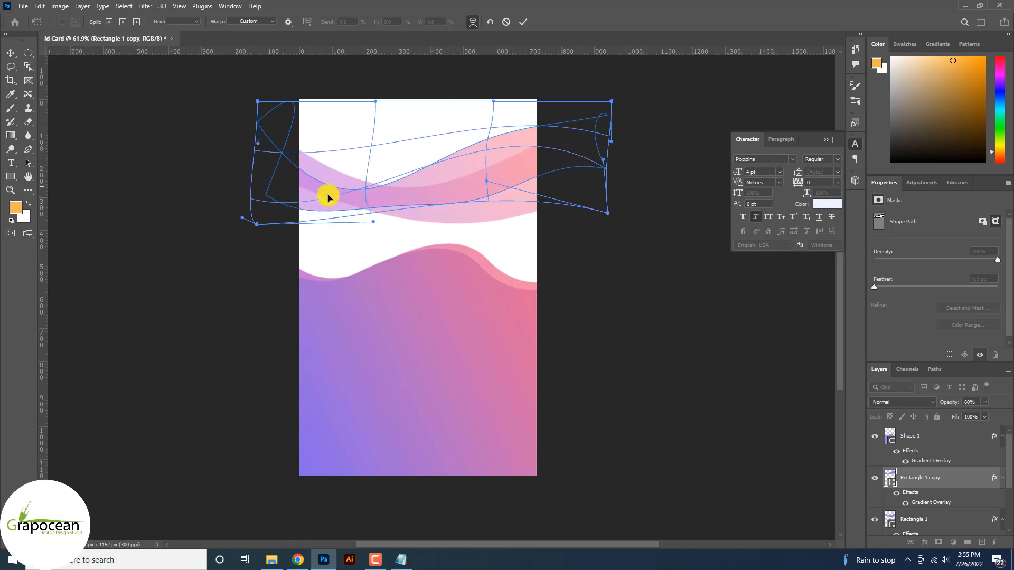
{"action": "left_click", "coordinate": [523, 22]}
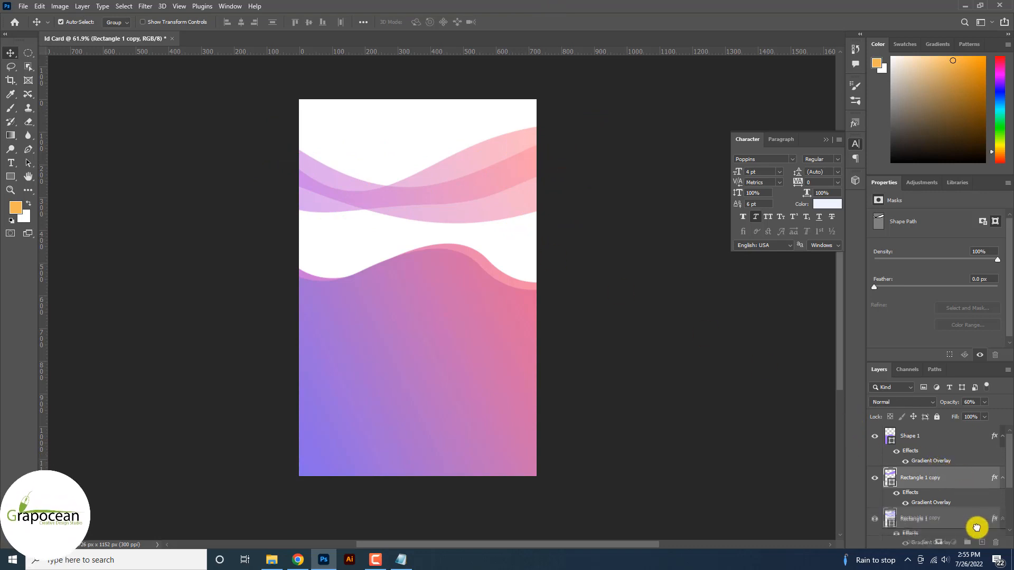
Duplicate the ribbon again as Rectangle 1 copy 2 and warp it into its own curve
{"action": "key", "text": "ctrl+j"}
{"action": "key", "text": "ctrl+t"}
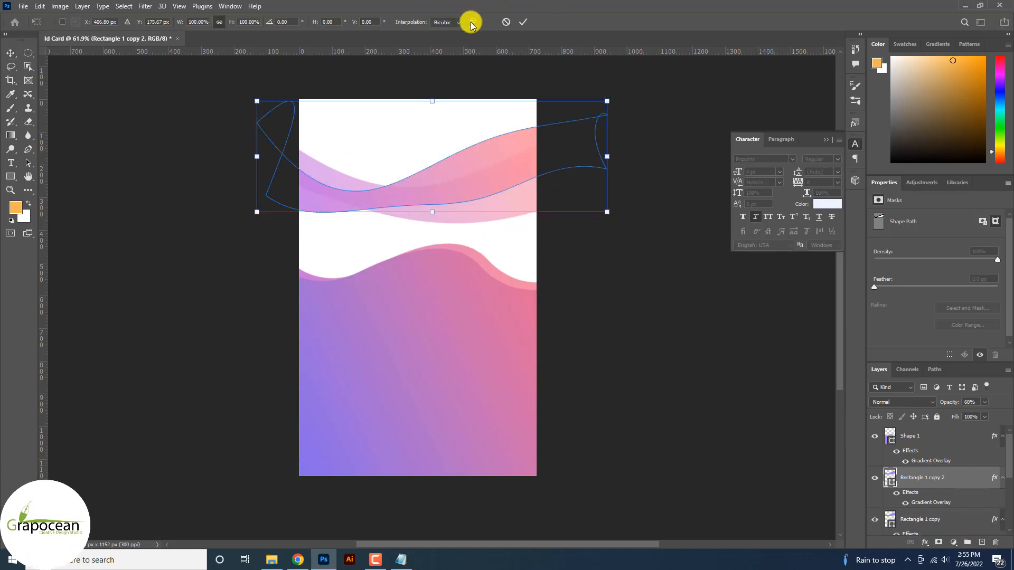
{"action": "left_click", "coordinate": [471, 23]}
{"action": "left_click_drag", "start_coordinate": [460, 151], "coordinate": [503, 193]}
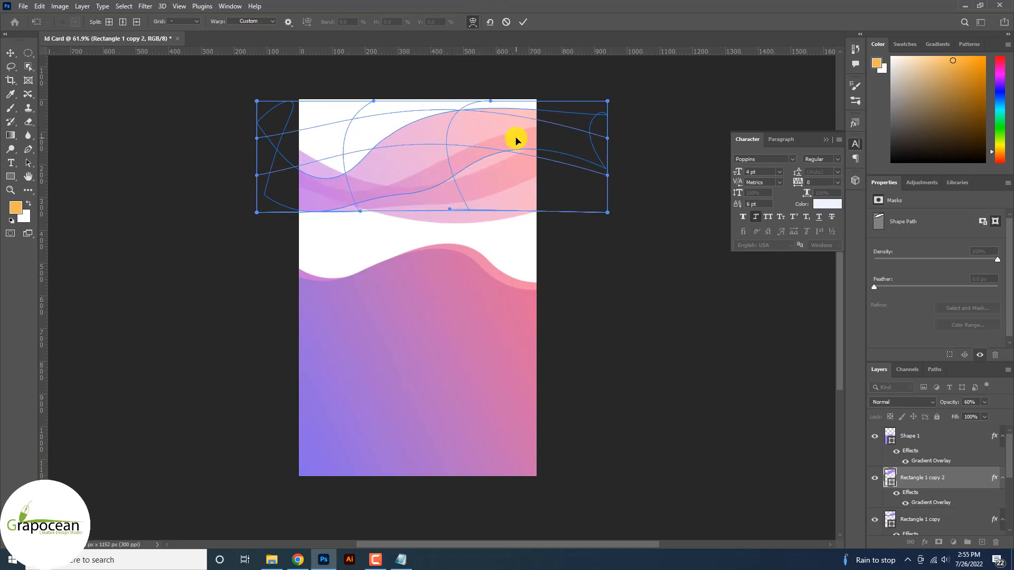
{"action": "left_click_drag", "start_coordinate": [515, 139], "coordinate": [422, 188]}
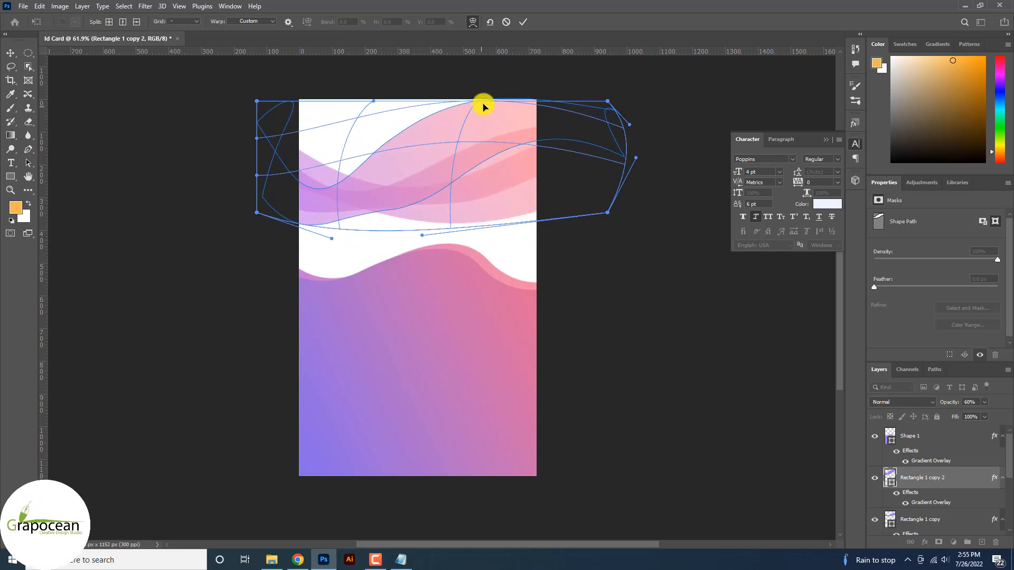
{"action": "left_click_drag", "start_coordinate": [484, 107], "coordinate": [475, 136]}
{"action": "left_click", "coordinate": [522, 22]}
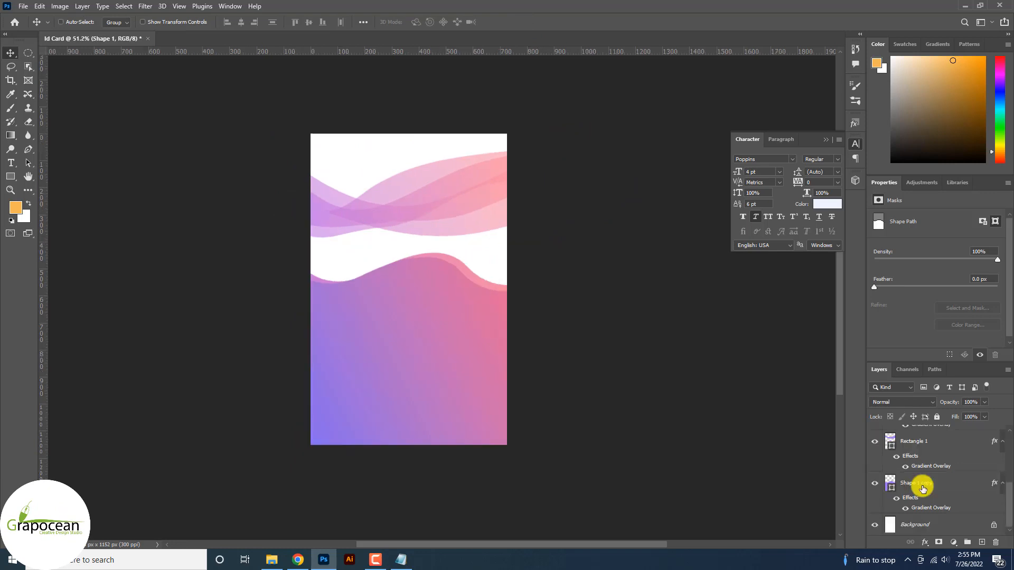
Rotate Shape 1 copy about 15°, lower it toward the card's bottom edge, then deselect
{"action": "left_click", "coordinate": [920, 481]}
{"action": "key", "text": "ctrl+t"}
{"action": "left_click_drag", "start_coordinate": [396, 310], "coordinate": [465, 363]}
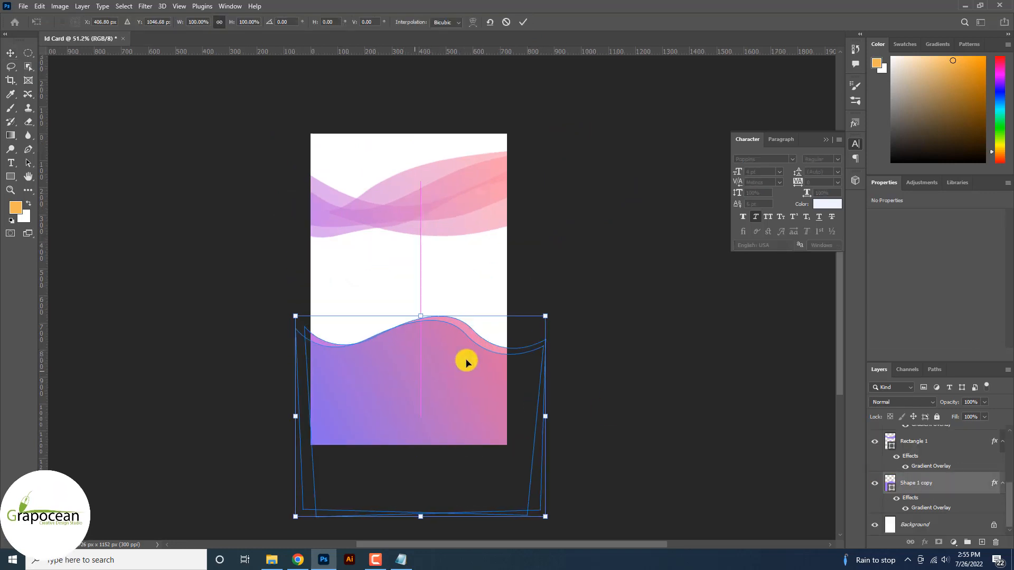
{"action": "left_click_drag", "start_coordinate": [584, 344], "coordinate": [412, 441]}
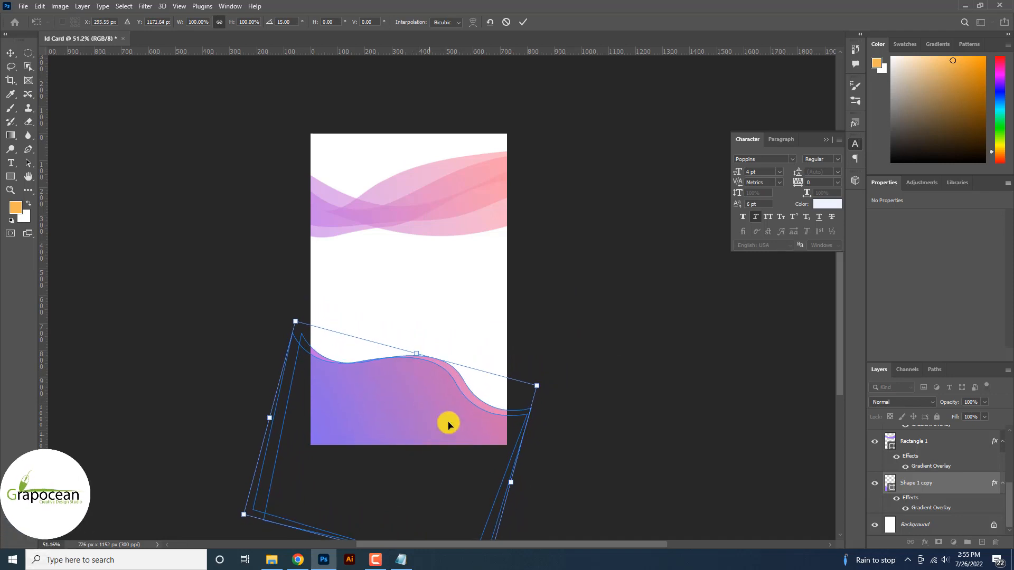
{"action": "left_click", "coordinate": [528, 22]}
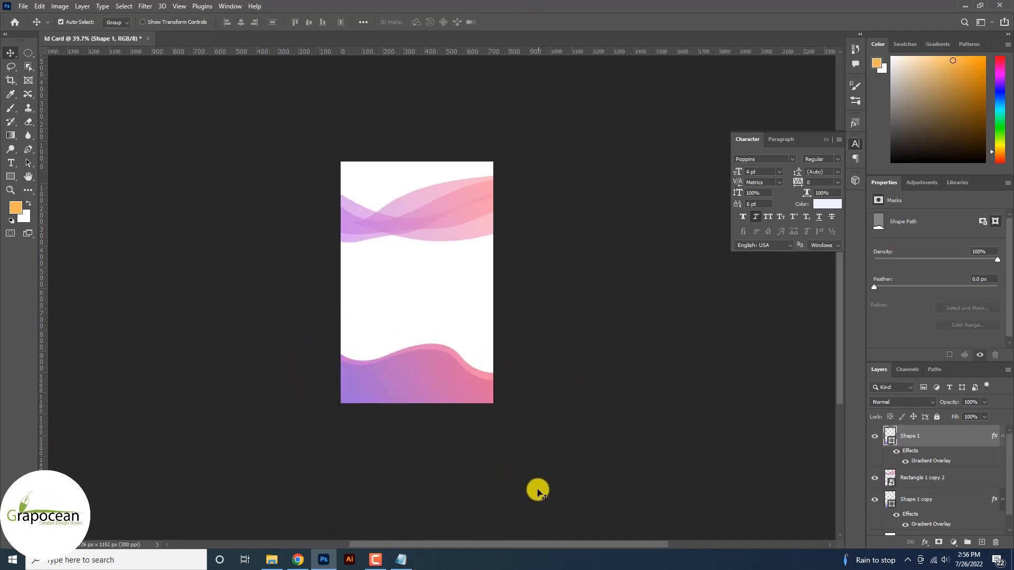
{"action": "left_click", "coordinate": [539, 489]}
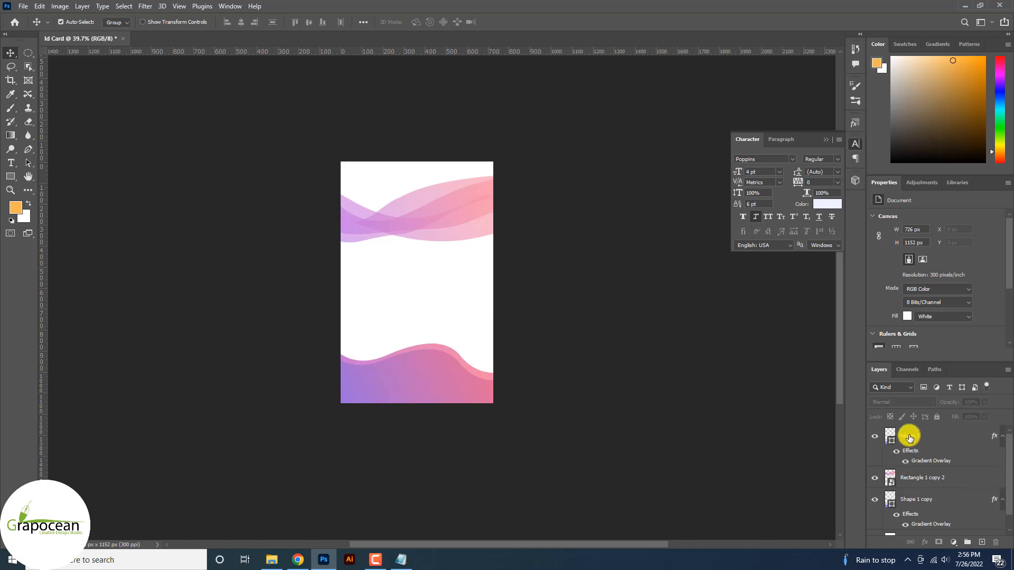
Pull in both sides of Rectangle 1 copy 2 to about 77% width
{"action": "left_click", "coordinate": [933, 477]}
{"action": "key", "text": "ctrl+t"}
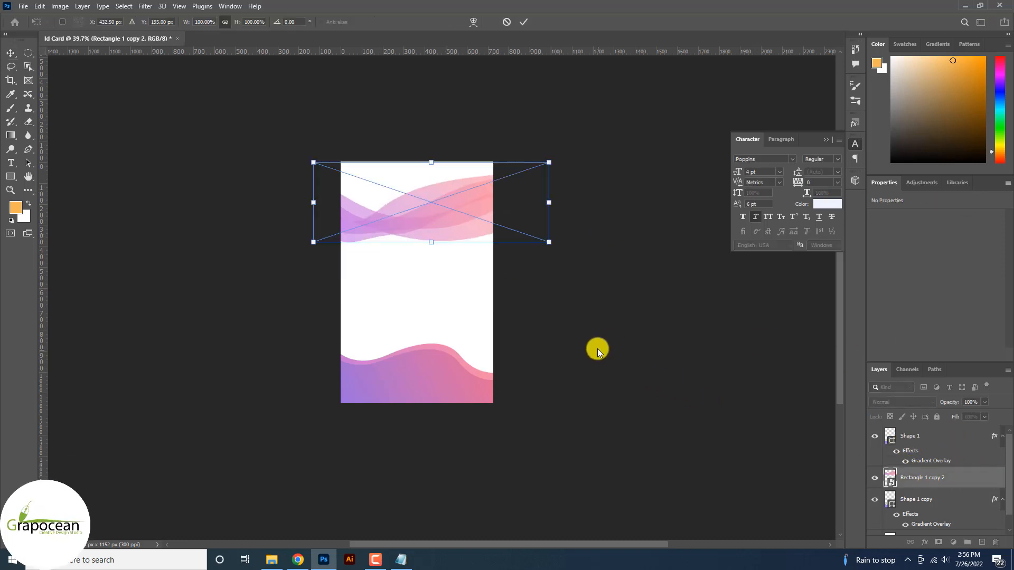
{"action": "left_click_drag", "start_coordinate": [549, 209], "coordinate": [505, 214]}
{"action": "mouse_move", "coordinate": [312, 203]}
{"action": "left_mouse_down"}
{"action": "mouse_move", "coordinate": [331, 203]}
{"action": "mouse_move", "coordinate": [323, 208]}
{"action": "left_mouse_up"}
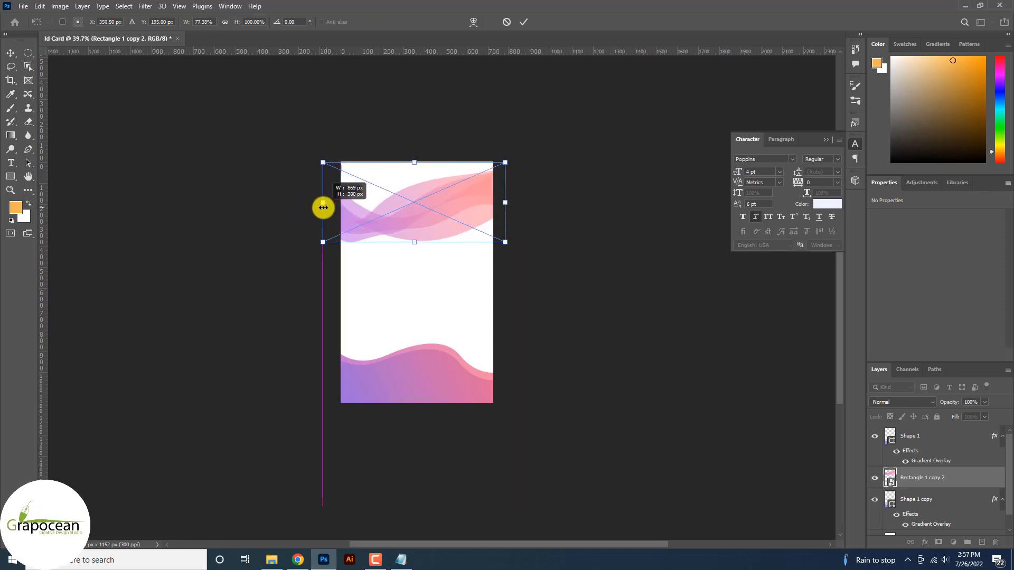
{"action": "left_click", "coordinate": [523, 20]}
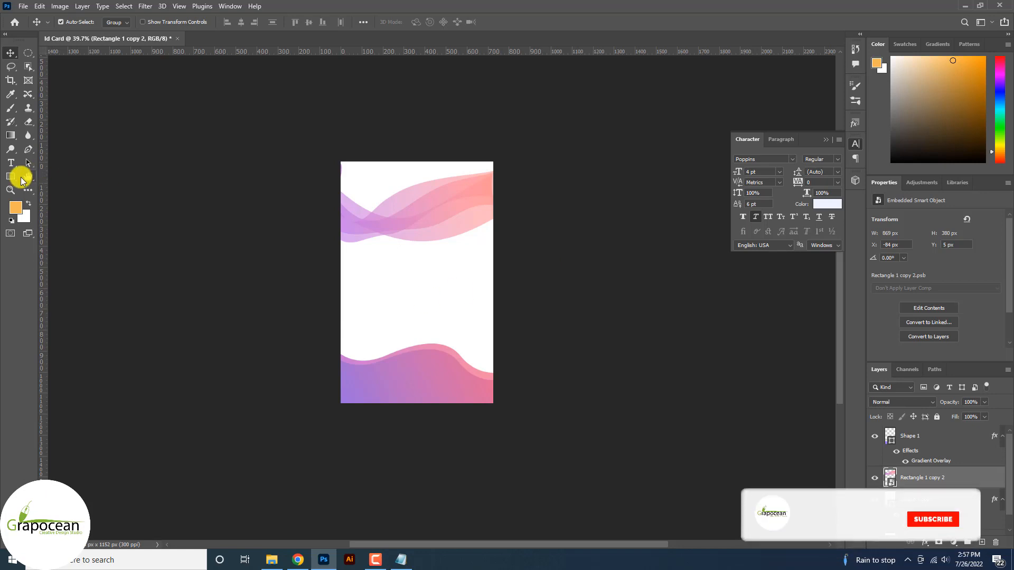
Draw a 367 px circle on the upper card with the Ellipse tool
{"action": "left_click", "coordinate": [11, 176]}
{"action": "left_click", "coordinate": [52, 188]}
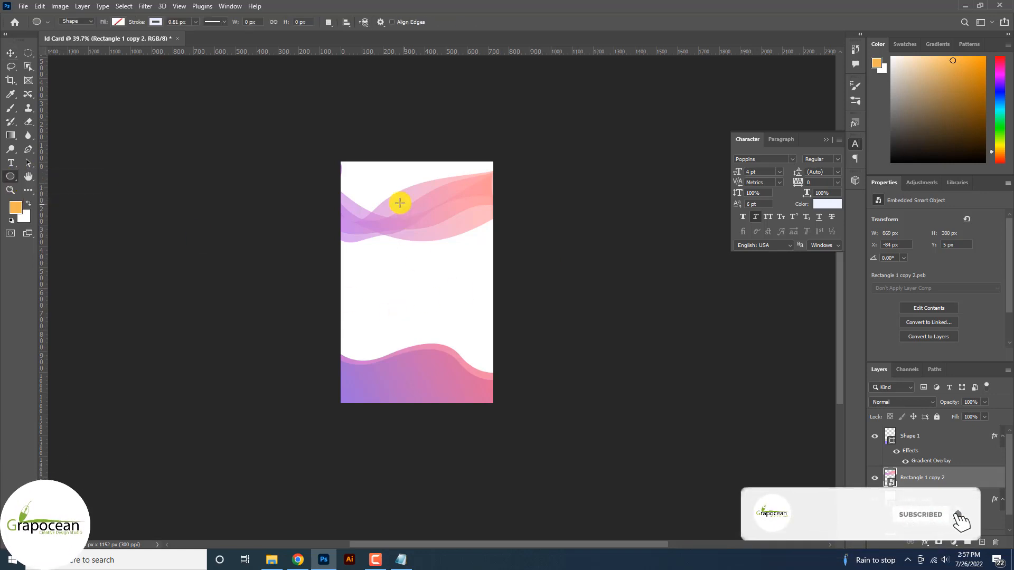
{"action": "left_click_drag", "start_coordinate": [432, 277], "coordinate": [480, 328]}
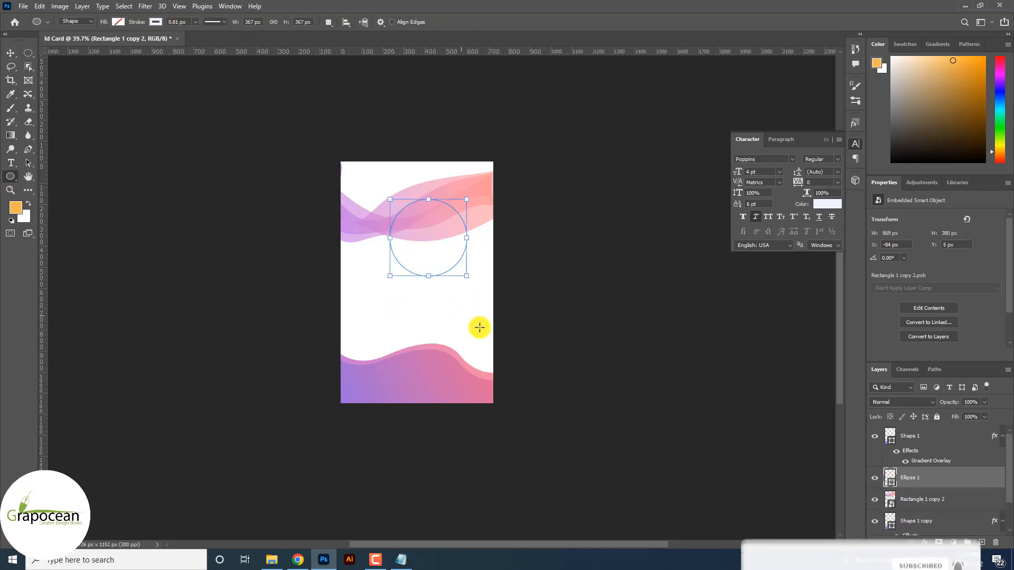
Remove the circle's outline, fill it with the recent pink swatch and shift it up-left
{"action": "left_click", "coordinate": [154, 22]}
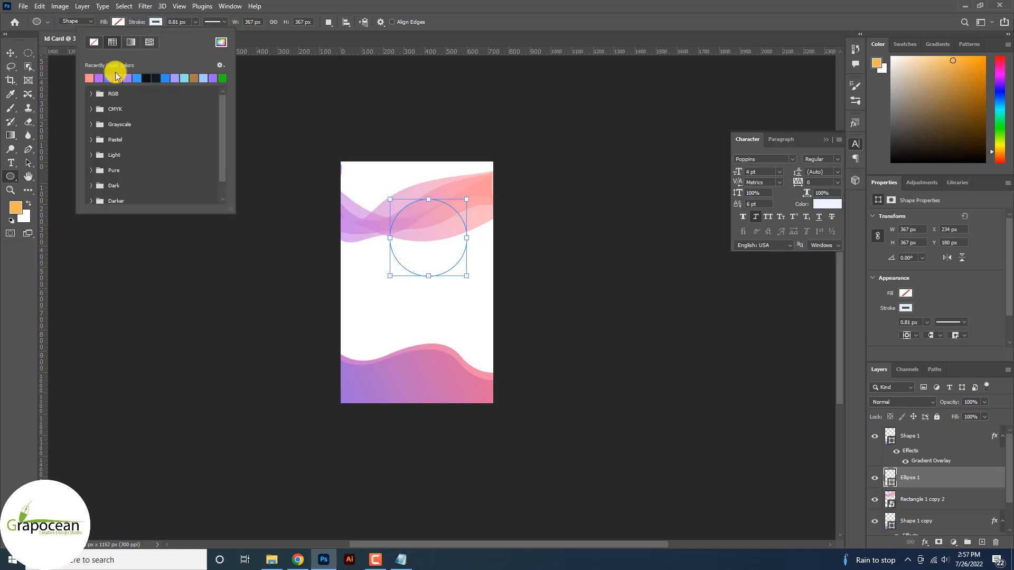
{"action": "left_click", "coordinate": [155, 23]}
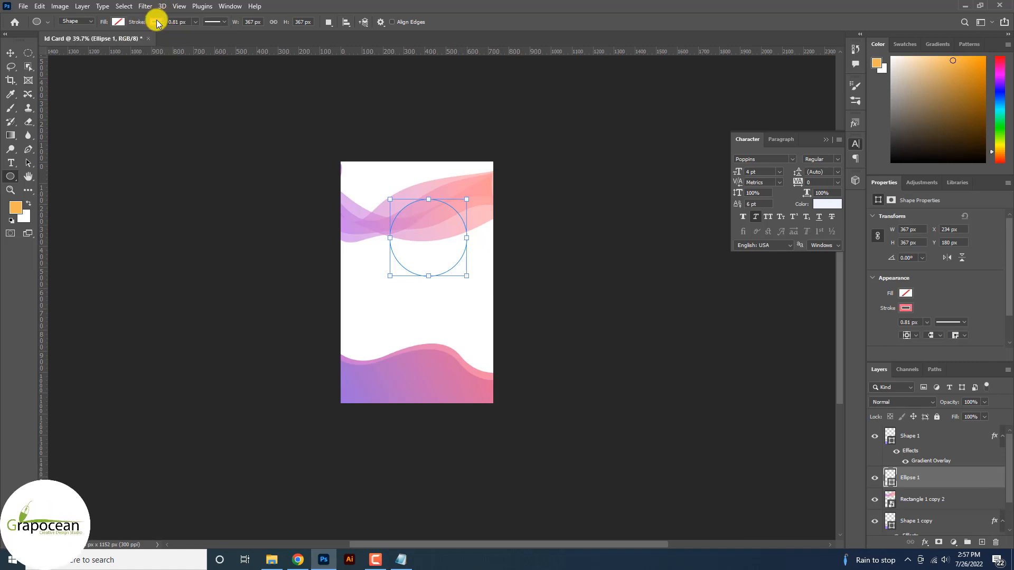
{"action": "left_click", "coordinate": [156, 22]}
{"action": "left_click", "coordinate": [93, 43]}
{"action": "left_click", "coordinate": [117, 23]}
{"action": "left_click", "coordinate": [53, 78]}
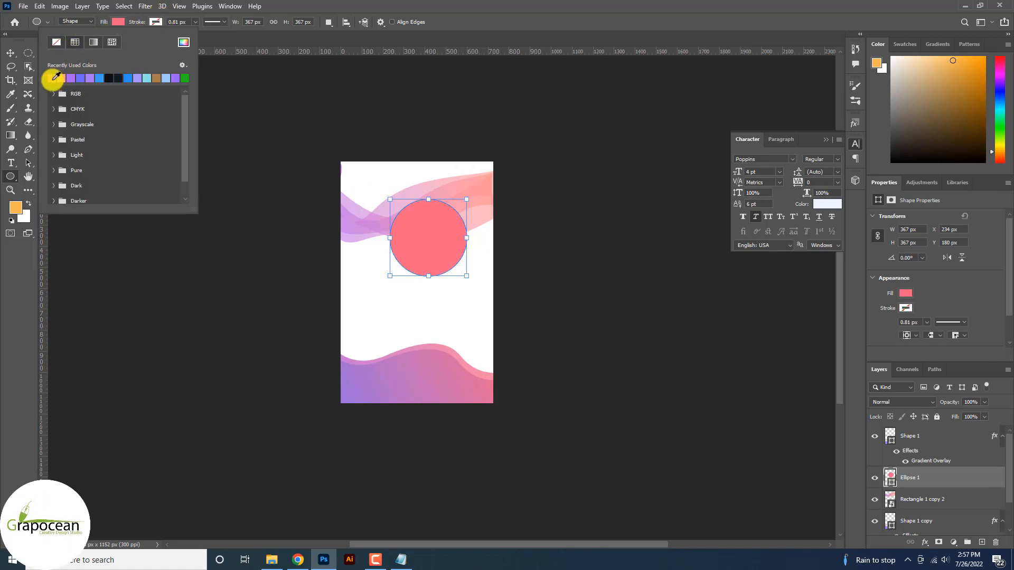
{"action": "left_click", "coordinate": [10, 55]}
{"action": "left_click_drag", "start_coordinate": [419, 229], "coordinate": [408, 224]}
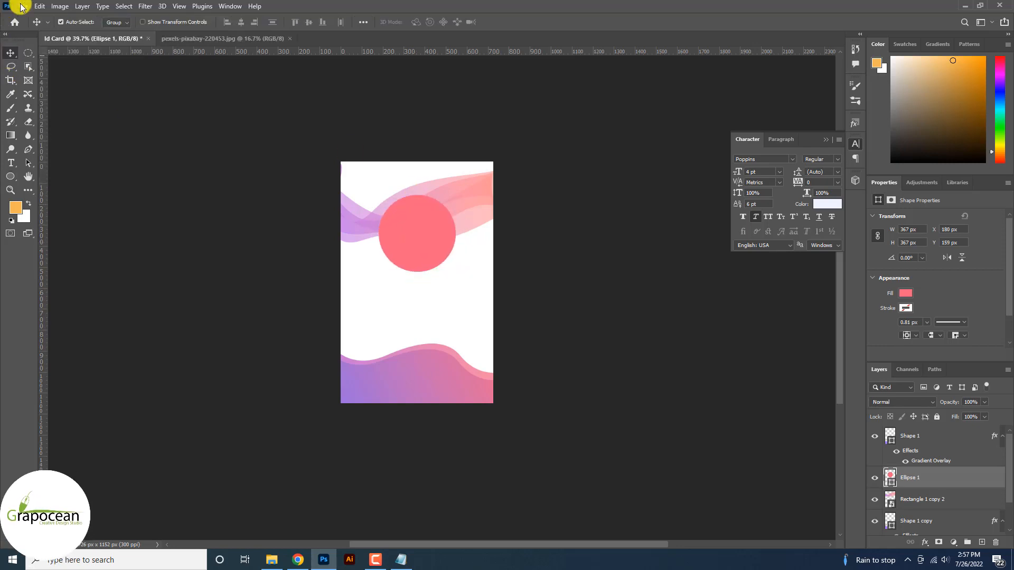
Open the man's portrait photo, unlock its layer, bring it into Id Card and clip it to the circle
{"action": "left_click", "coordinate": [23, 6]}
{"action": "left_click", "coordinate": [29, 29]}
{"action": "left_click", "coordinate": [113, 101]}
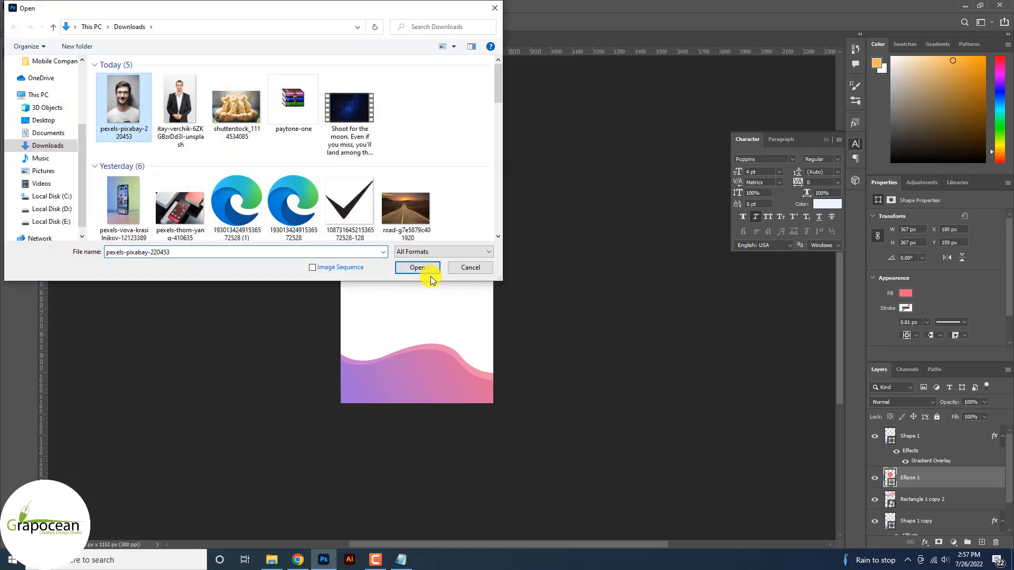
{"action": "left_click", "coordinate": [422, 266]}
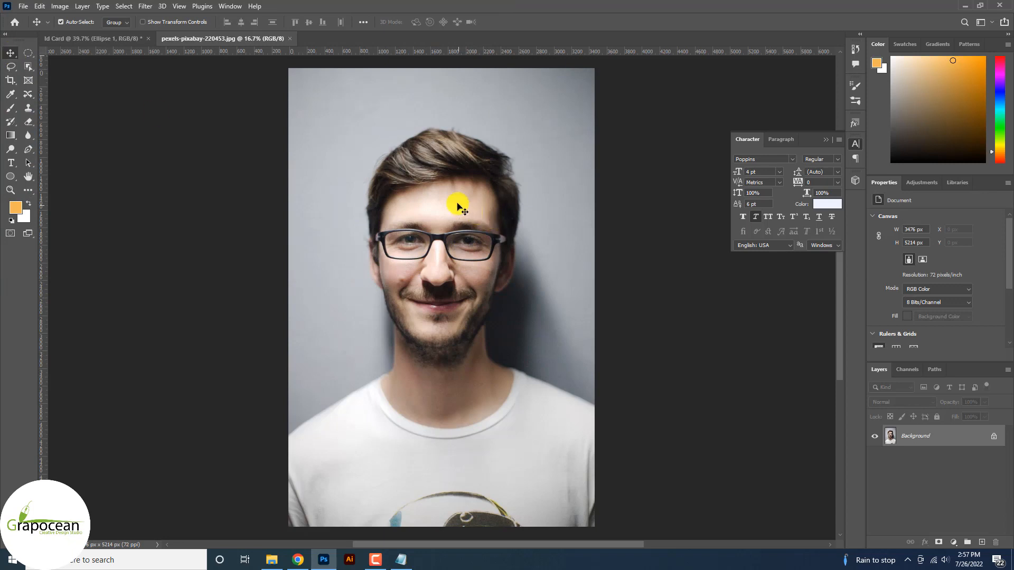
{"action": "left_click_drag", "start_coordinate": [447, 231], "coordinate": [448, 232]}
{"action": "left_click", "coordinate": [594, 235]}
{"action": "left_click", "coordinate": [994, 436]}
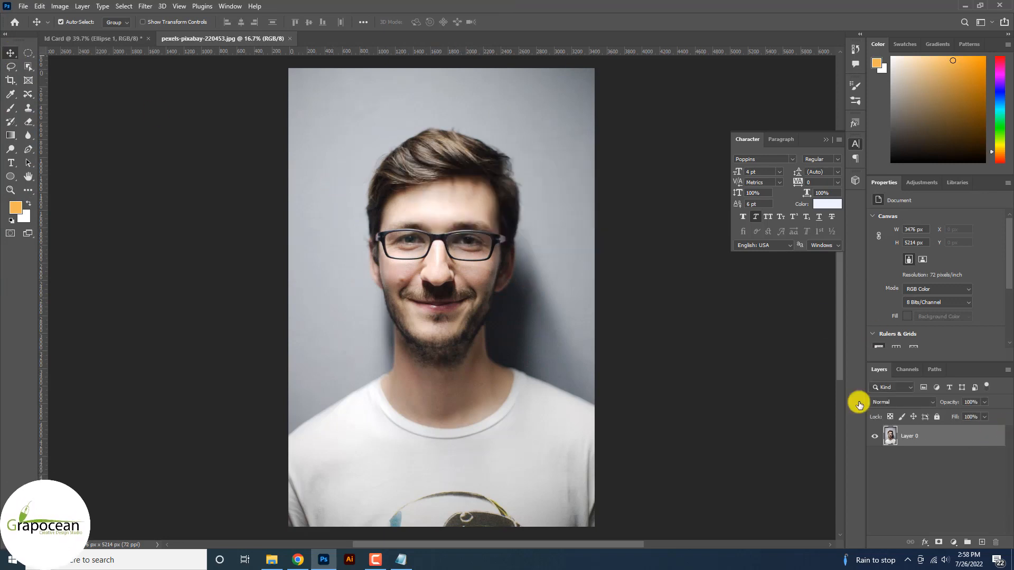
{"action": "left_click_drag", "start_coordinate": [411, 165], "coordinate": [411, 254]}
{"action": "right_click", "coordinate": [943, 479]}
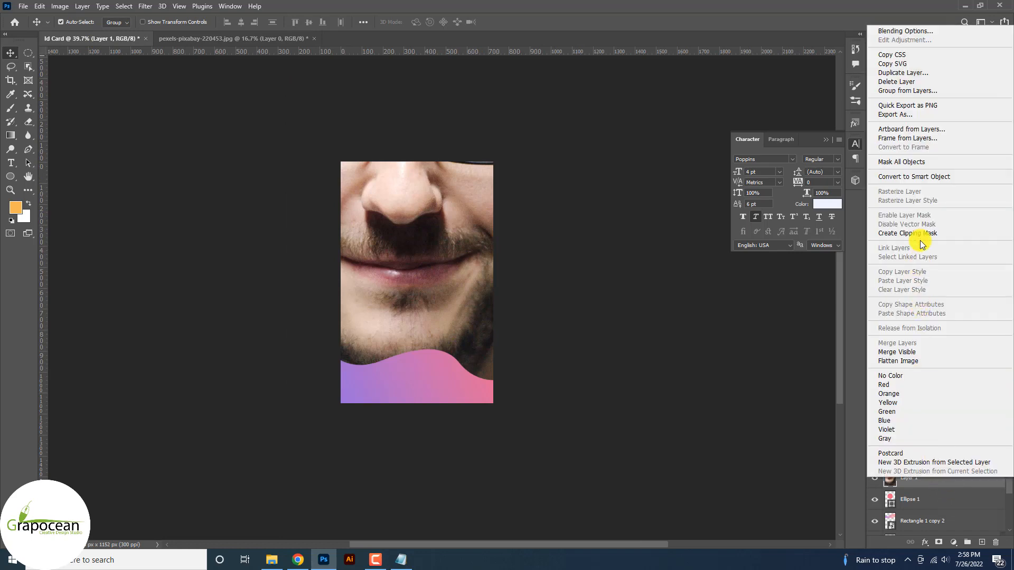
{"action": "left_click", "coordinate": [920, 239]}
Scale the portrait down and centre the face inside the circle
{"action": "key", "text": "ctrl+t"}
{"action": "key", "text": "ctrl+0"}
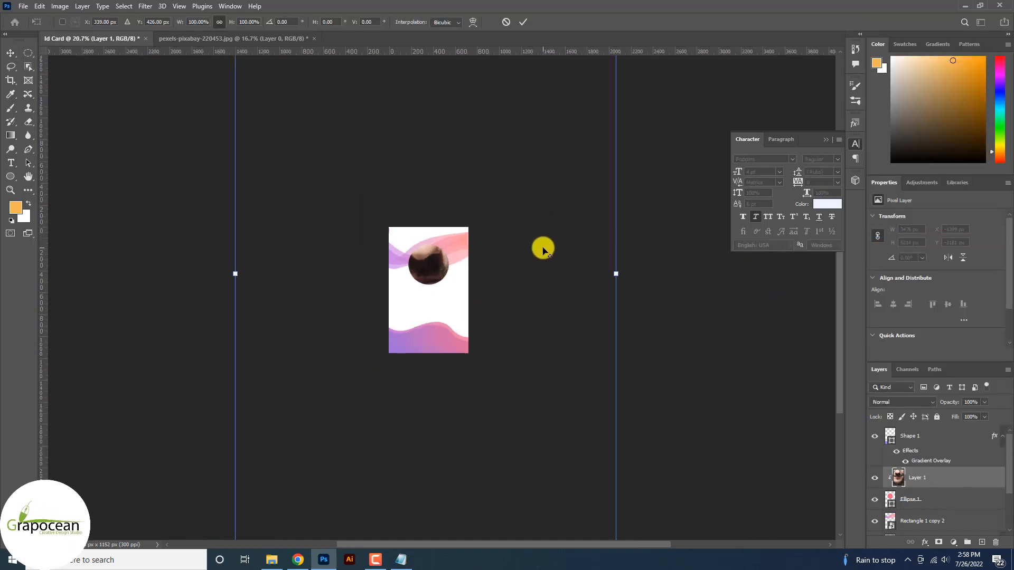
{"action": "key", "text": "ctrl+minus"}
{"action": "left_click_drag", "start_coordinate": [539, 137], "coordinate": [463, 270]}
{"action": "scroll", "coordinate": [441, 293], "scroll_direction": "up", "scroll_amount": 10}
{"action": "left_click_drag", "start_coordinate": [421, 306], "coordinate": [423, 309]}
{"action": "left_click_drag", "start_coordinate": [466, 188], "coordinate": [456, 207]}
{"action": "left_click_drag", "start_coordinate": [419, 294], "coordinate": [421, 283]}
{"action": "left_click", "coordinate": [524, 21]}
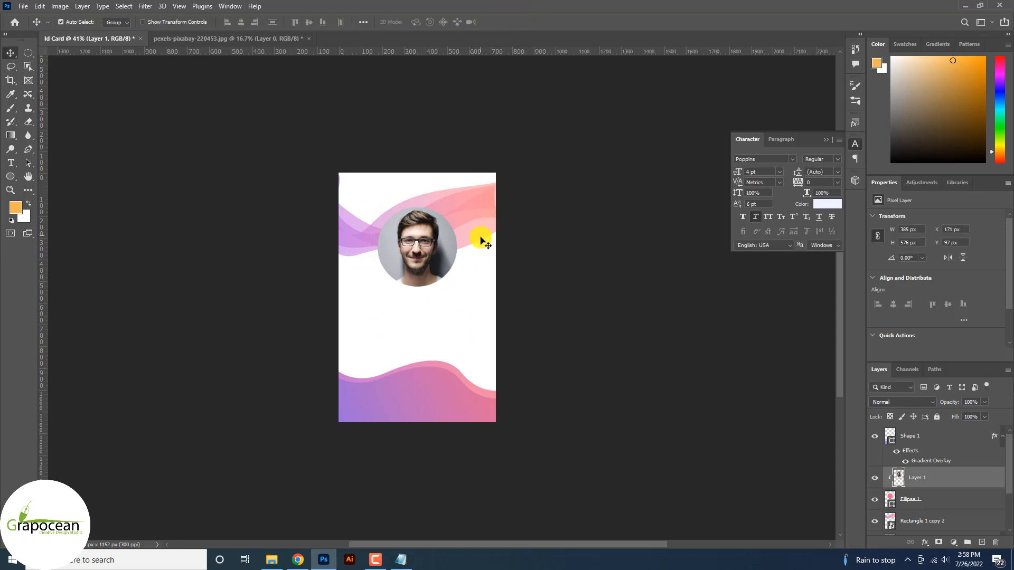
Turn Ellipse 1 into an outline with no fill and a pink stroke
{"action": "scroll", "coordinate": [454, 264], "scroll_direction": "up", "scroll_amount": 3}
{"action": "left_click", "coordinate": [942, 504]}
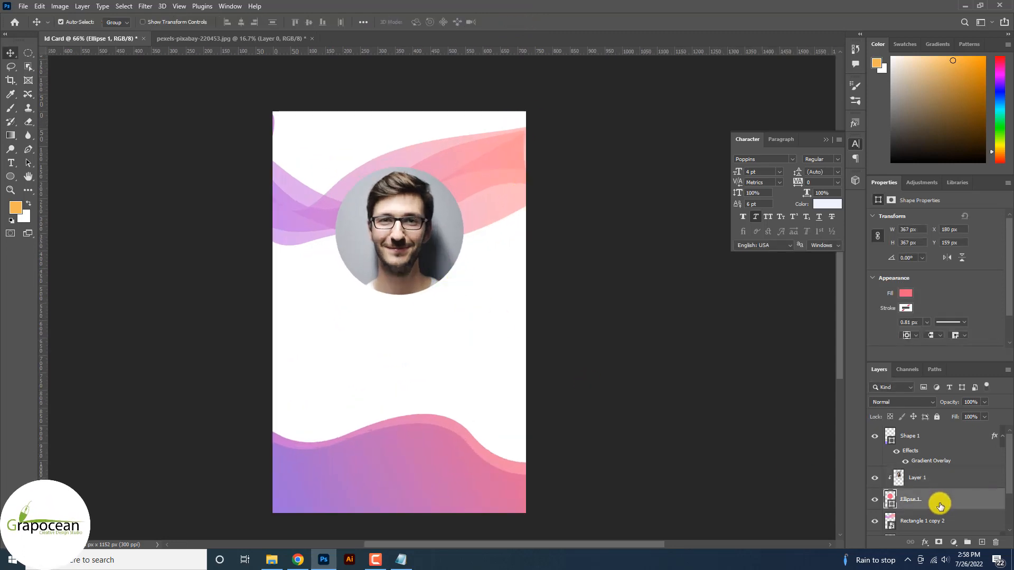
{"action": "key", "text": "ctrl+t"}
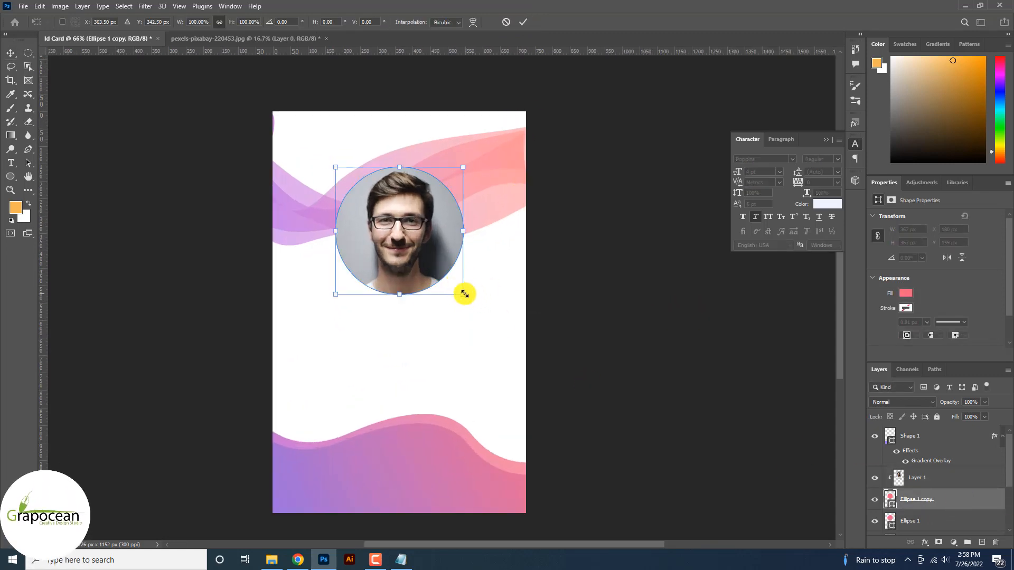
{"action": "left_click_drag", "start_coordinate": [463, 294], "coordinate": [478, 303]}
{"action": "key", "text": "ctrl+z"}
{"action": "left_click", "coordinate": [522, 21]}
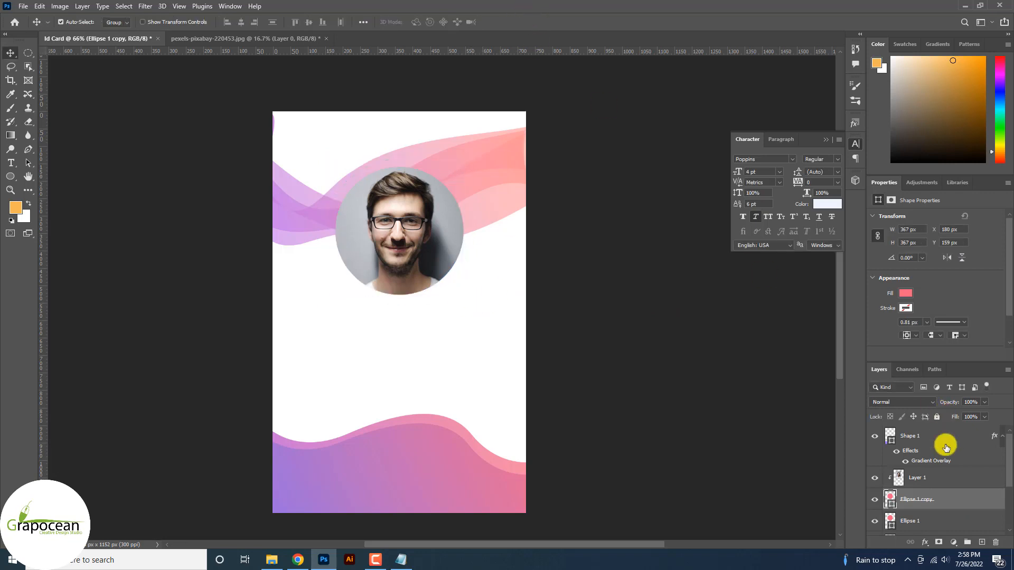
{"action": "scroll", "coordinate": [930, 467], "scroll_direction": "down", "scroll_amount": 1}
{"action": "left_click", "coordinate": [911, 481]}
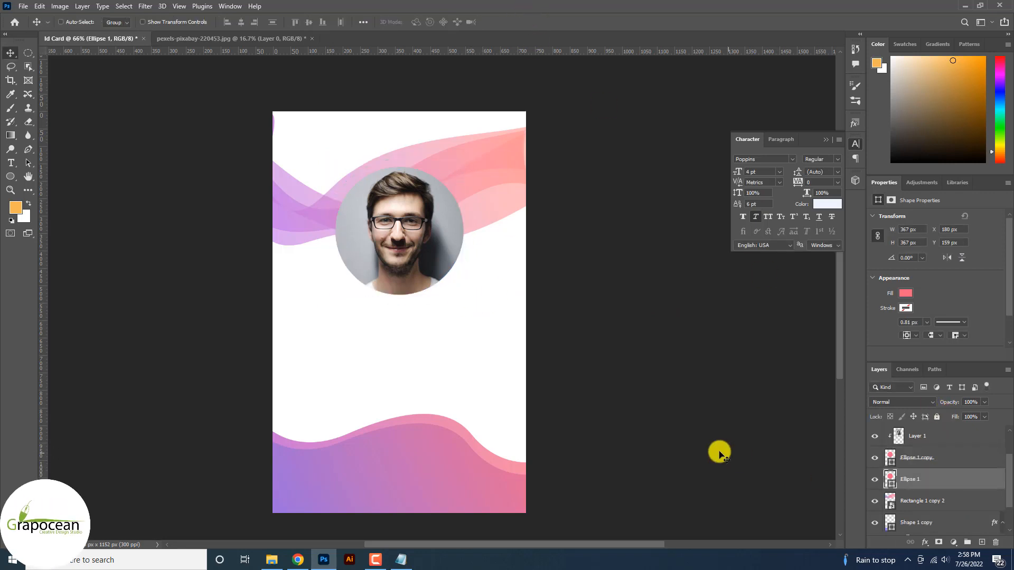
{"action": "left_click", "coordinate": [9, 181]}
{"action": "left_click", "coordinate": [118, 22]}
{"action": "left_click", "coordinate": [56, 41]}
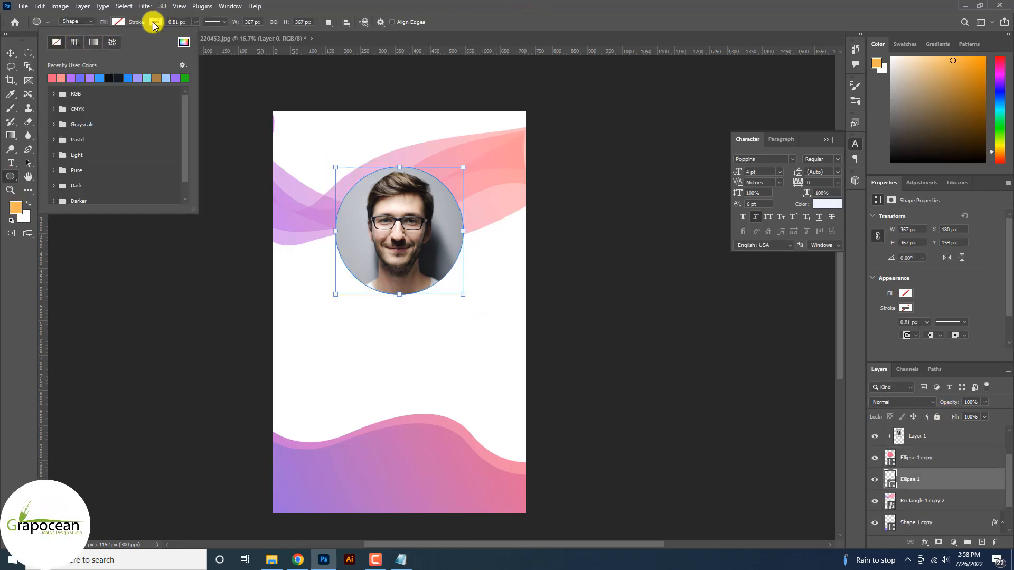
{"action": "left_click", "coordinate": [155, 23]}
{"action": "left_click", "coordinate": [9, 51]}
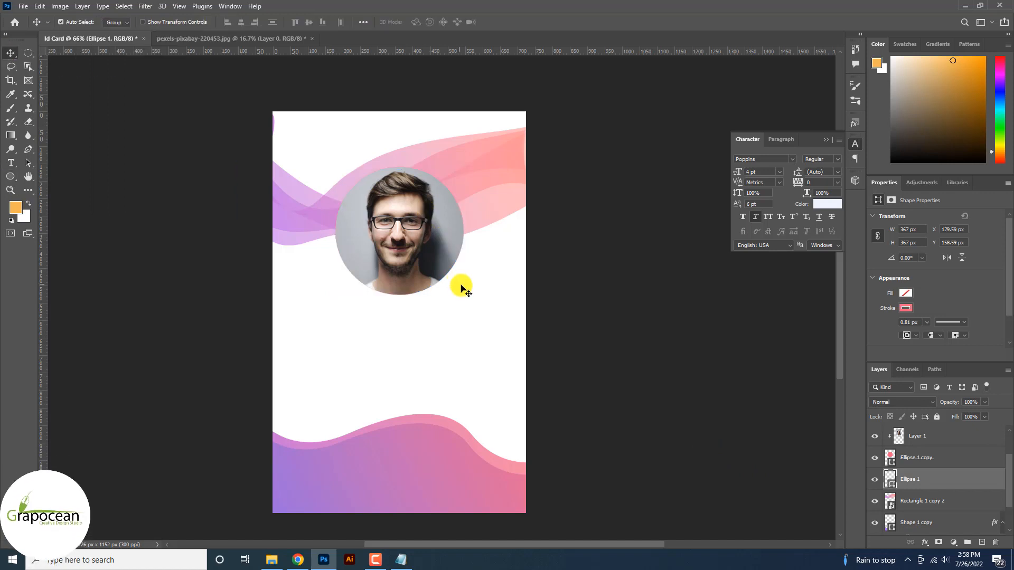
Enlarge the pink ring around the portrait and thicken its stroke to about 21 px
{"action": "key", "text": "ctrl+t"}
{"action": "scroll", "coordinate": [465, 288], "scroll_direction": "up", "scroll_amount": 3}
{"action": "left_click_drag", "start_coordinate": [463, 297], "coordinate": [479, 313]}
{"action": "key", "text": "ctrl+z"}
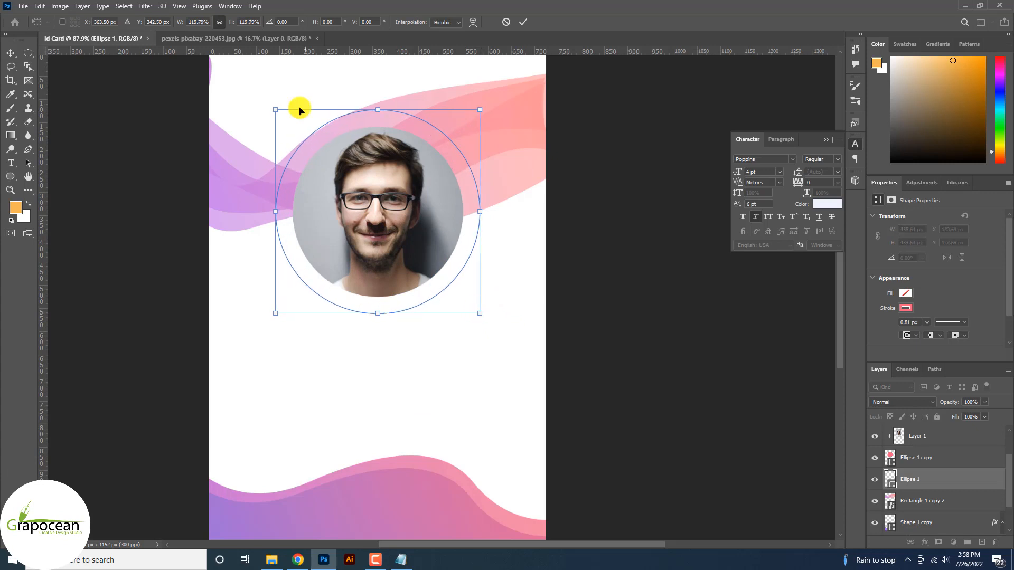
{"action": "left_click", "coordinate": [523, 22]}
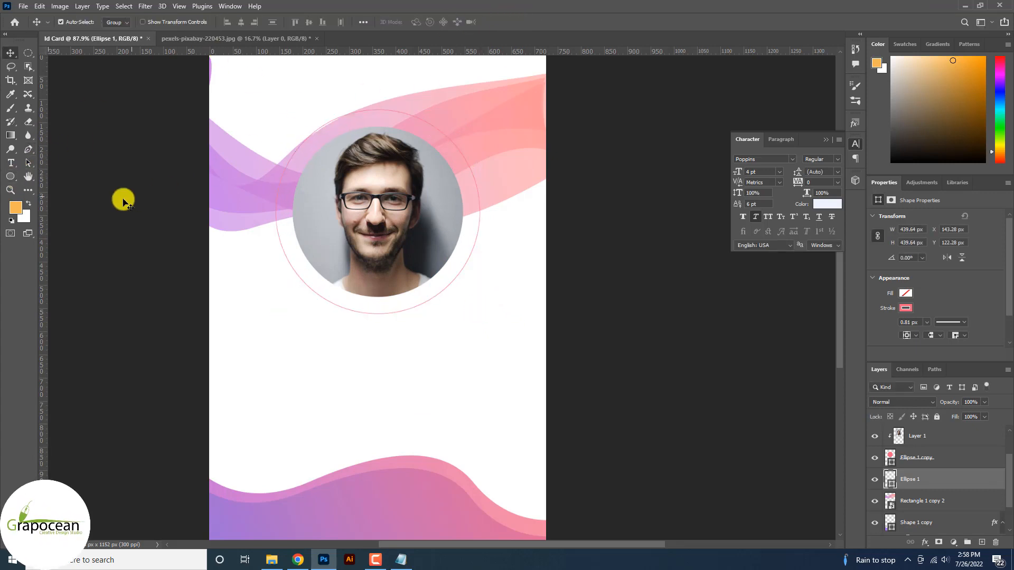
{"action": "left_click", "coordinate": [13, 179]}
{"action": "left_click", "coordinate": [195, 21]}
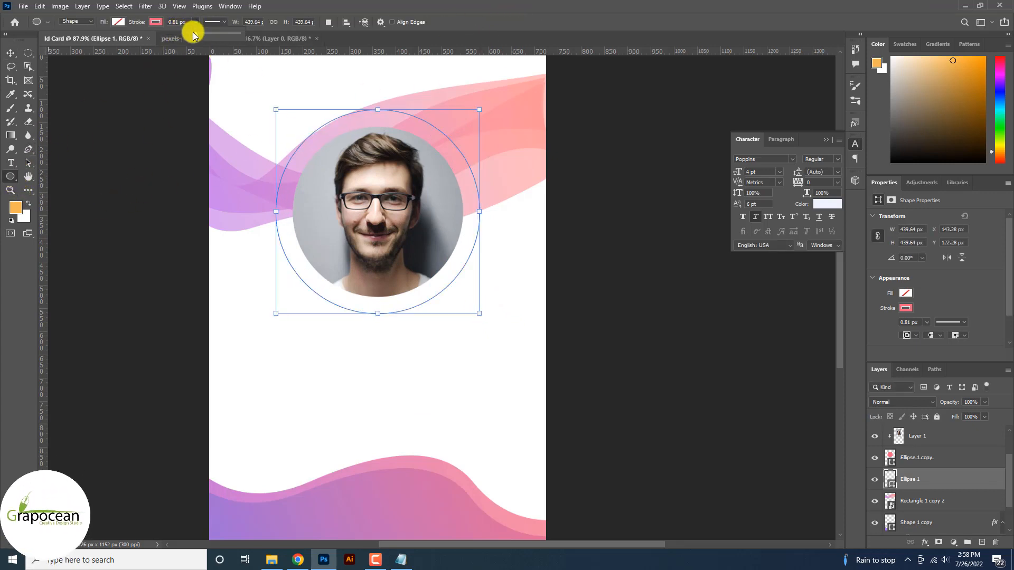
{"action": "left_click_drag", "start_coordinate": [193, 30], "coordinate": [199, 36]}
Create a new A4 portrait document from Illustrator's Home screen
{"action": "left_click", "coordinate": [17, 58]}
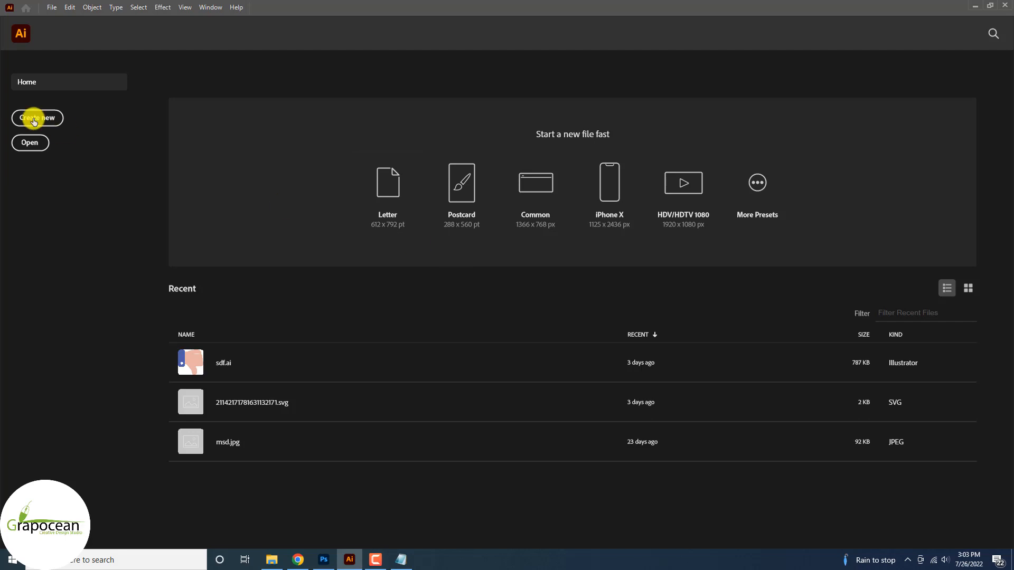
{"action": "left_click", "coordinate": [34, 119]}
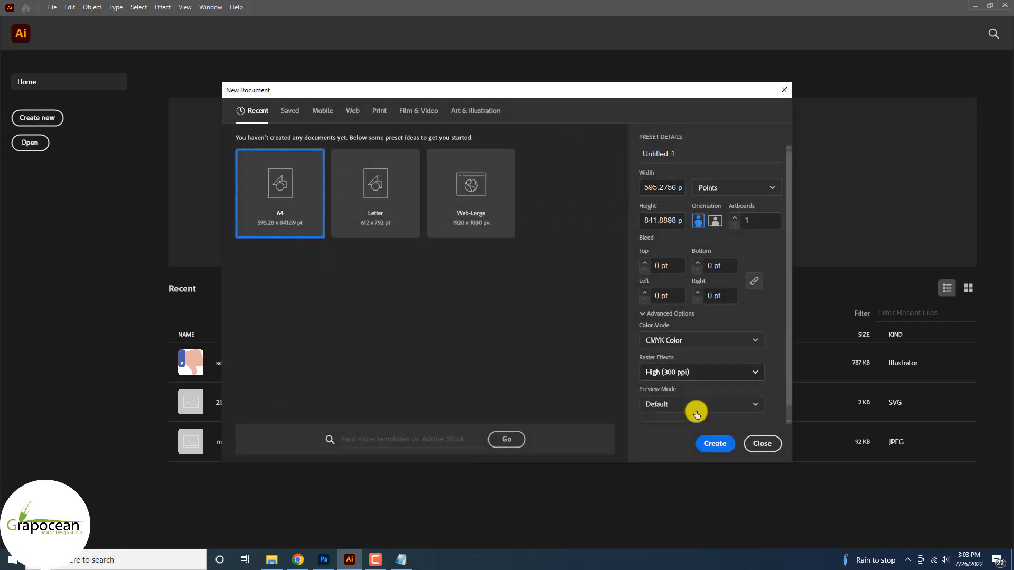
{"action": "left_click", "coordinate": [715, 441]}
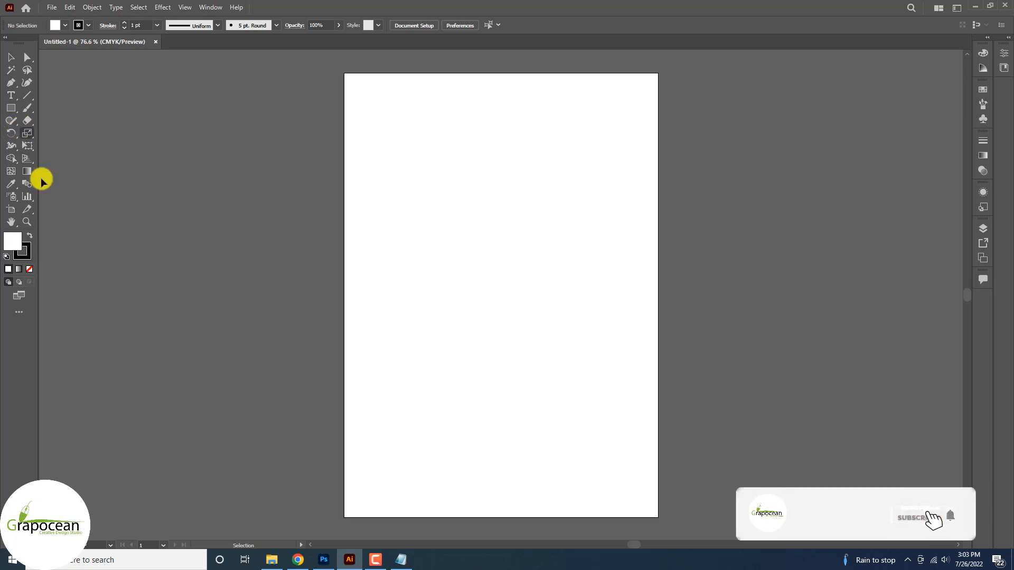
Draw a 216 pt circle beside the artboard with no fill and an 11 pt black stroke
{"action": "left_click_drag", "start_coordinate": [11, 108], "coordinate": [54, 133]}
{"action": "left_click_drag", "start_coordinate": [136, 146], "coordinate": [250, 259]}
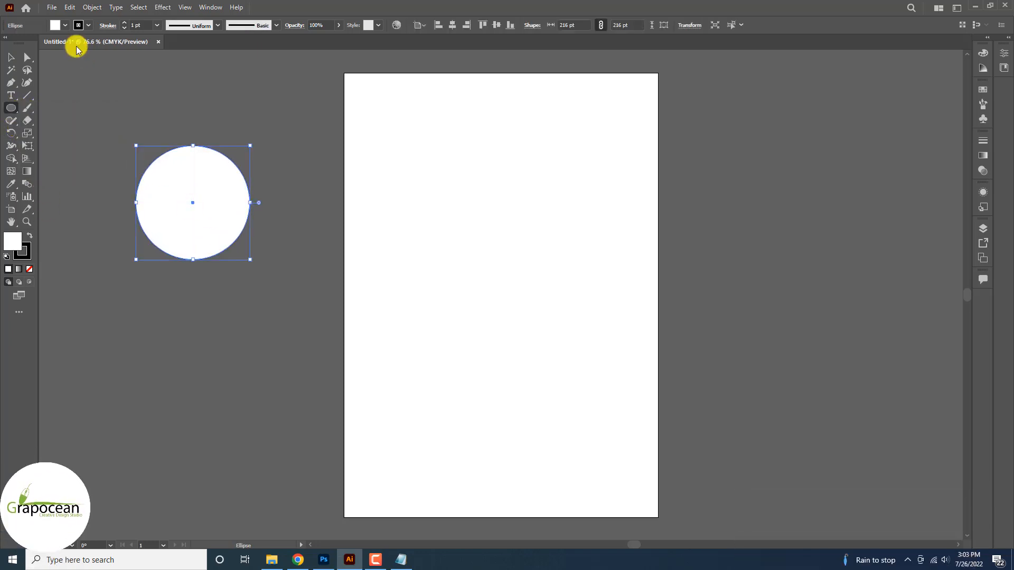
{"action": "left_click", "coordinate": [59, 25]}
{"action": "left_click", "coordinate": [8, 44]}
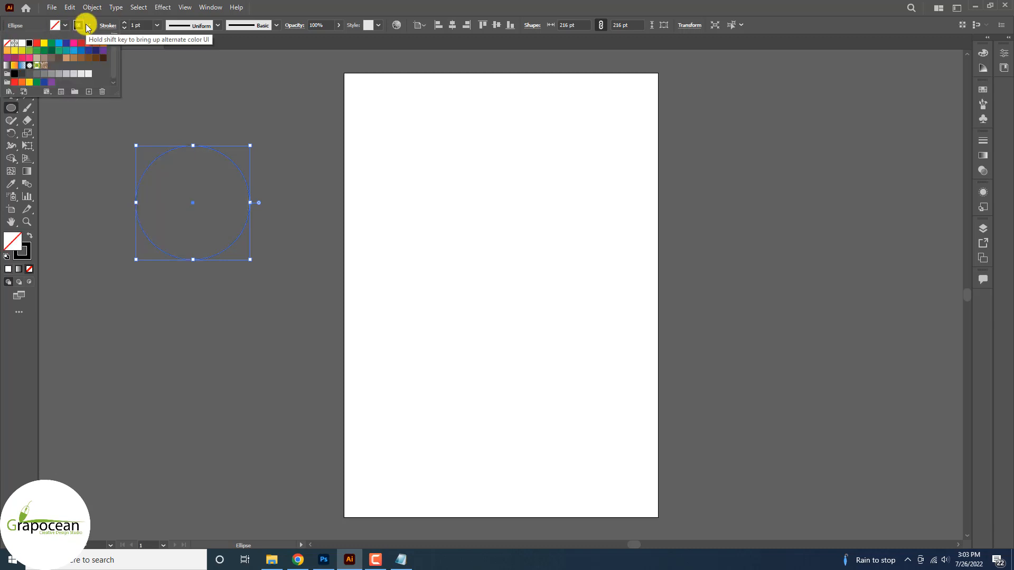
{"action": "left_click", "coordinate": [123, 21]}
{"action": "left_click", "coordinate": [123, 21]}
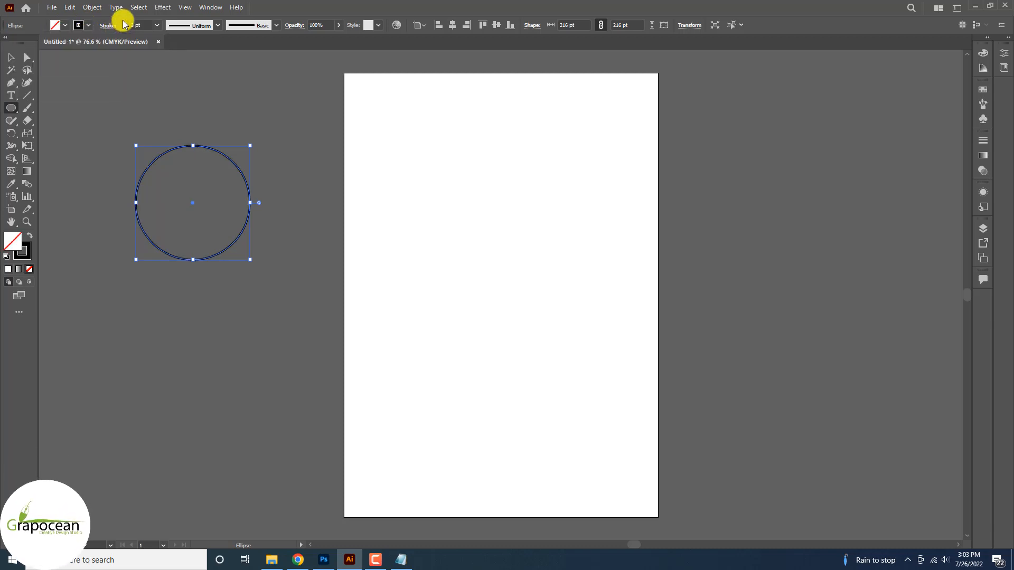
{"action": "left_click", "coordinate": [122, 21]}
{"action": "left_click", "coordinate": [122, 21]}
{"action": "left_click", "coordinate": [122, 21]}
{"action": "left_click", "coordinate": [122, 21]}
{"action": "left_click", "coordinate": [123, 21]}
{"action": "left_click", "coordinate": [123, 21]}
{"action": "left_click", "coordinate": [123, 21]}
{"action": "left_click", "coordinate": [123, 21]}
Delete the circle's right and bottom anchors to leave a quarter-circle arc
{"action": "left_click", "coordinate": [26, 57]}
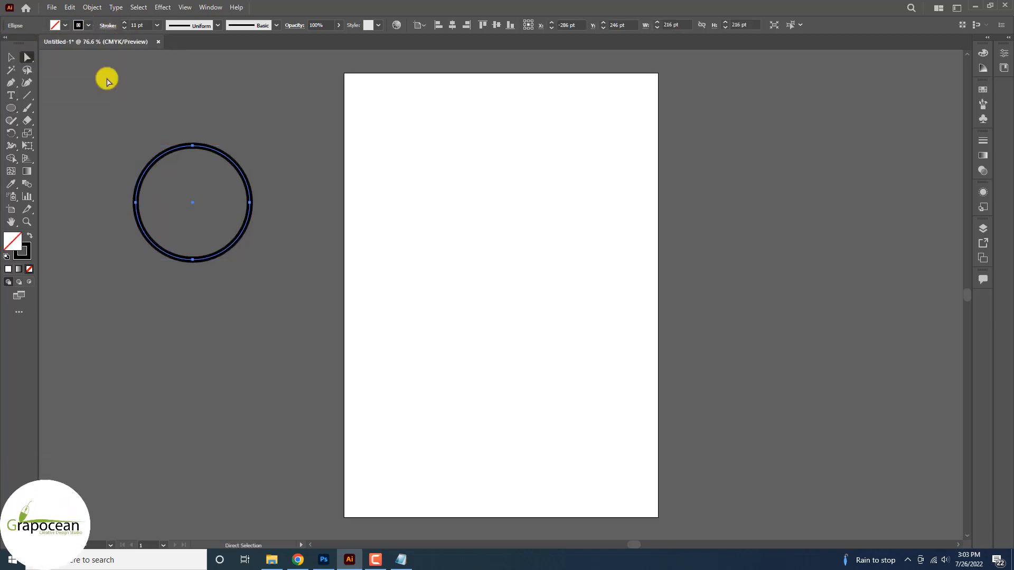
{"action": "left_click", "coordinate": [107, 78]}
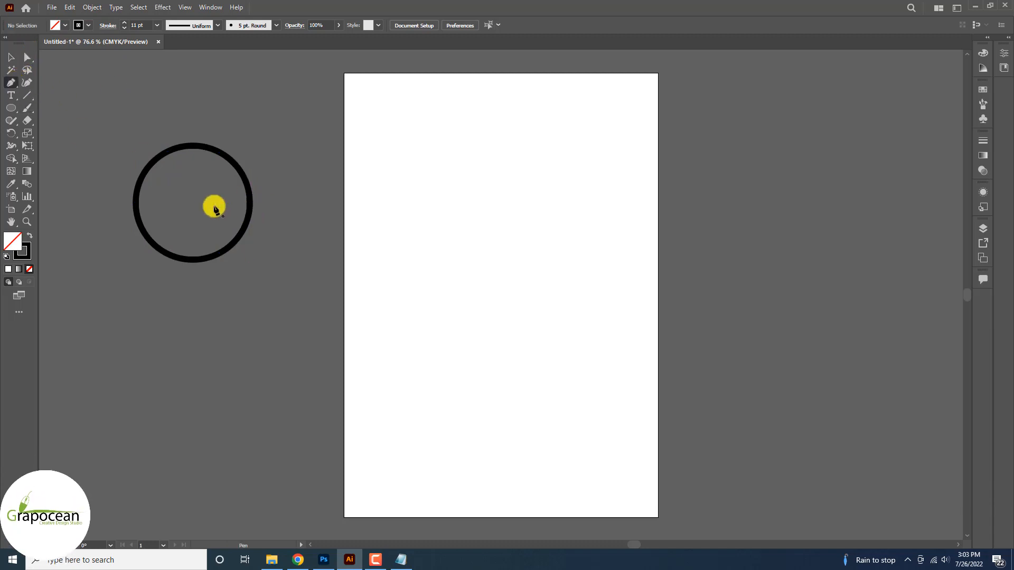
{"action": "left_click", "coordinate": [249, 181]}
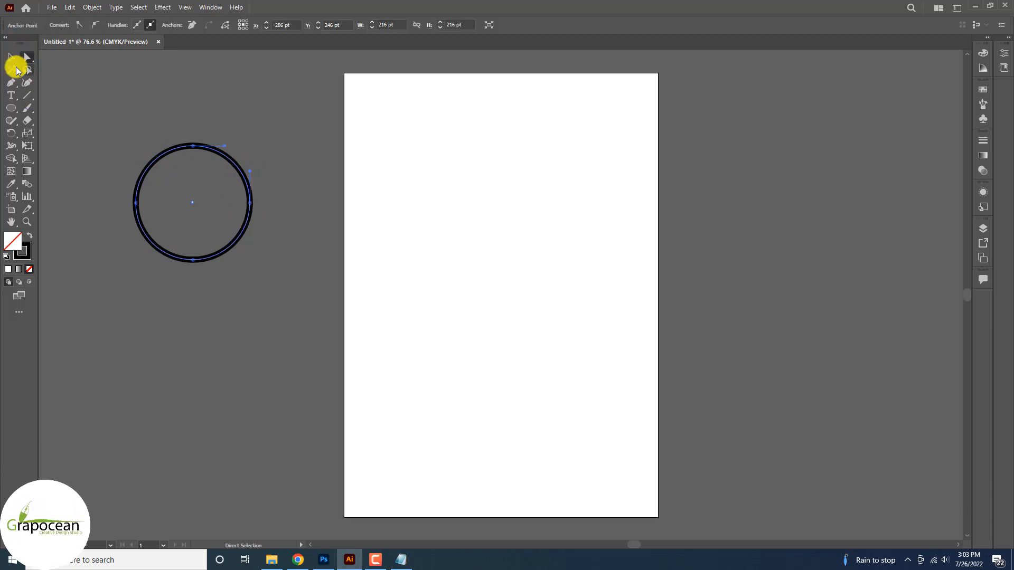
{"action": "left_click", "coordinate": [11, 82]}
{"action": "left_click", "coordinate": [251, 203]}
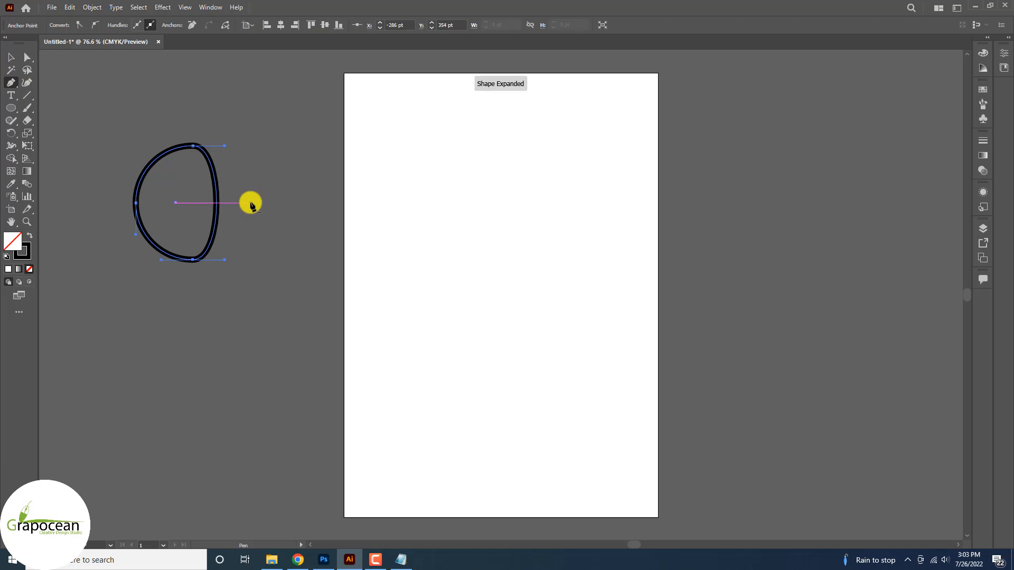
{"action": "key", "text": "ctrl+z"}
{"action": "left_click", "coordinate": [251, 203]}
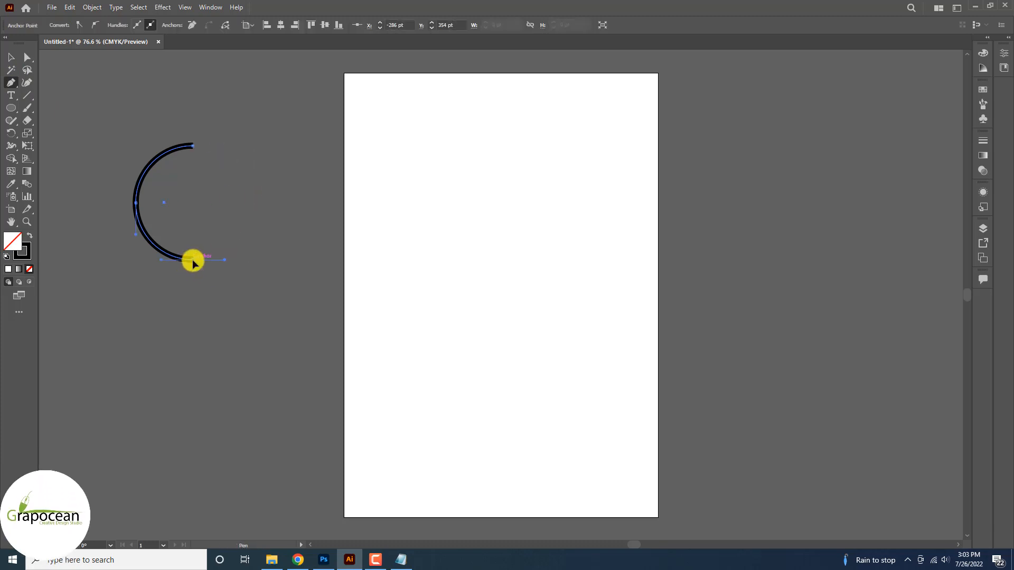
{"action": "left_click", "coordinate": [192, 261]}
{"action": "left_click", "coordinate": [15, 54]}
{"action": "left_click", "coordinate": [86, 125]}
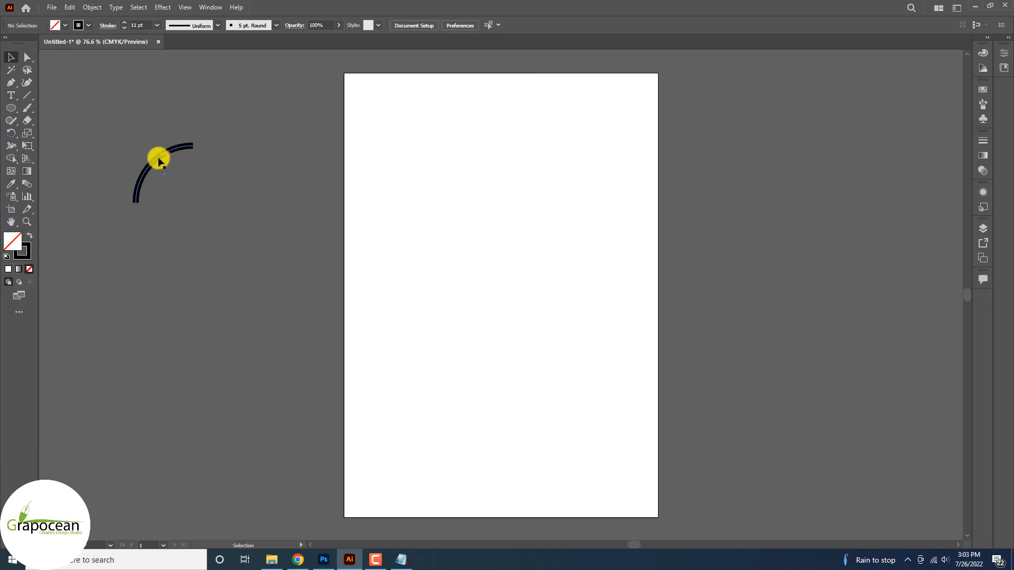
{"action": "left_click", "coordinate": [163, 159]}
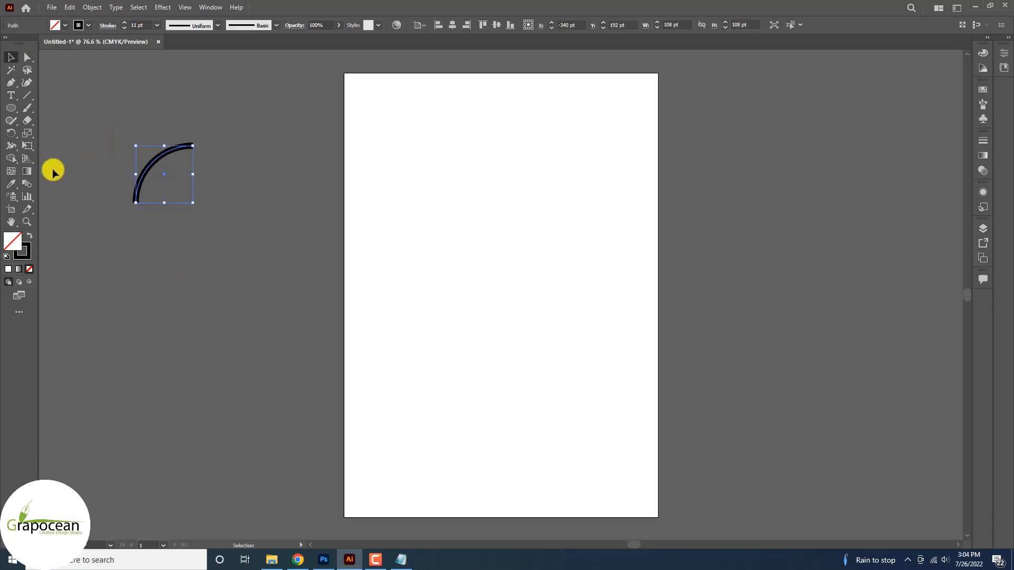
Vary the arc's stroke width and apply the wavy width profile
{"action": "left_click", "coordinate": [11, 150]}
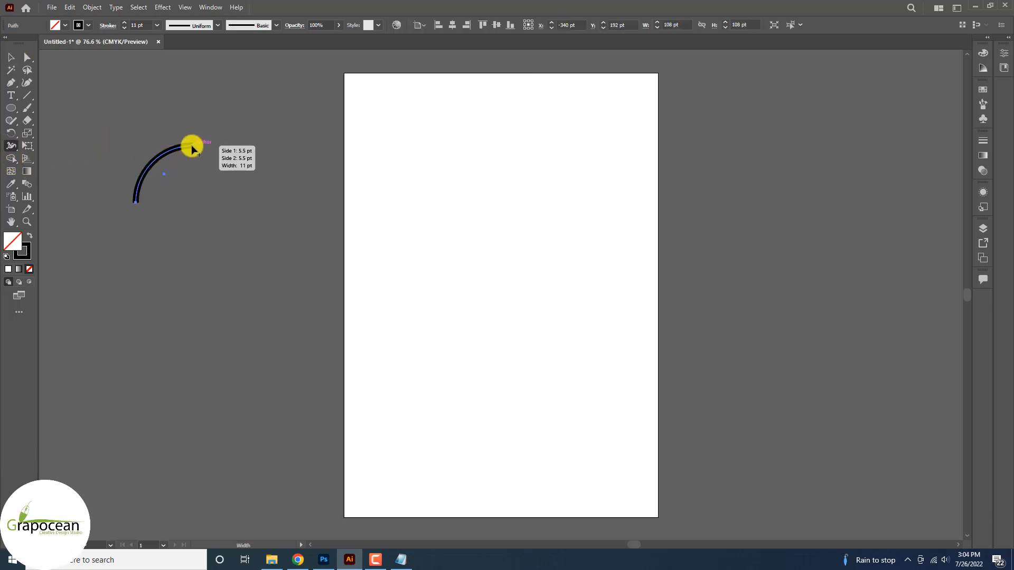
{"action": "left_click_drag", "start_coordinate": [194, 153], "coordinate": [193, 156]}
{"action": "left_click_drag", "start_coordinate": [133, 205], "coordinate": [135, 207]}
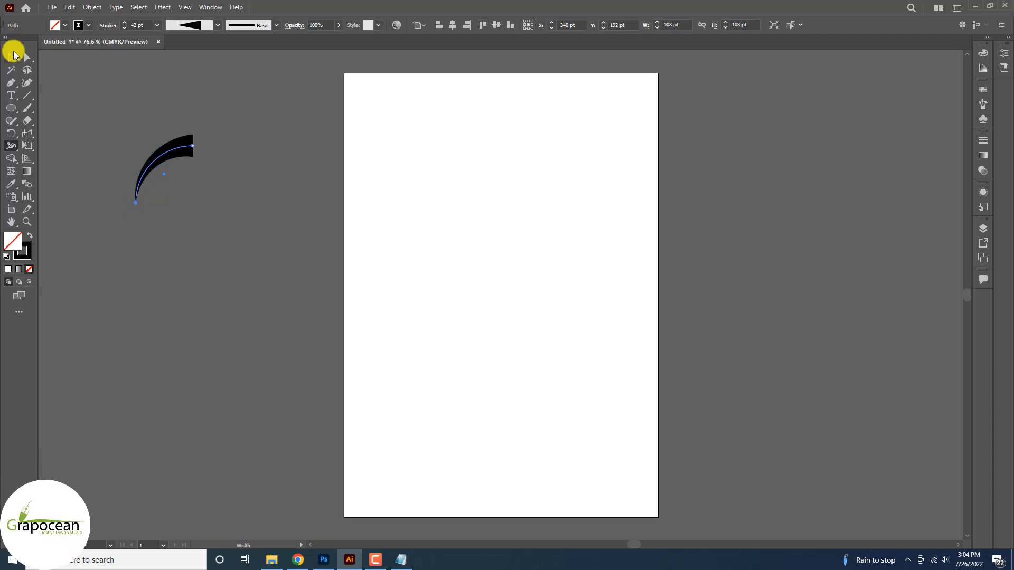
{"action": "left_click", "coordinate": [218, 25]}
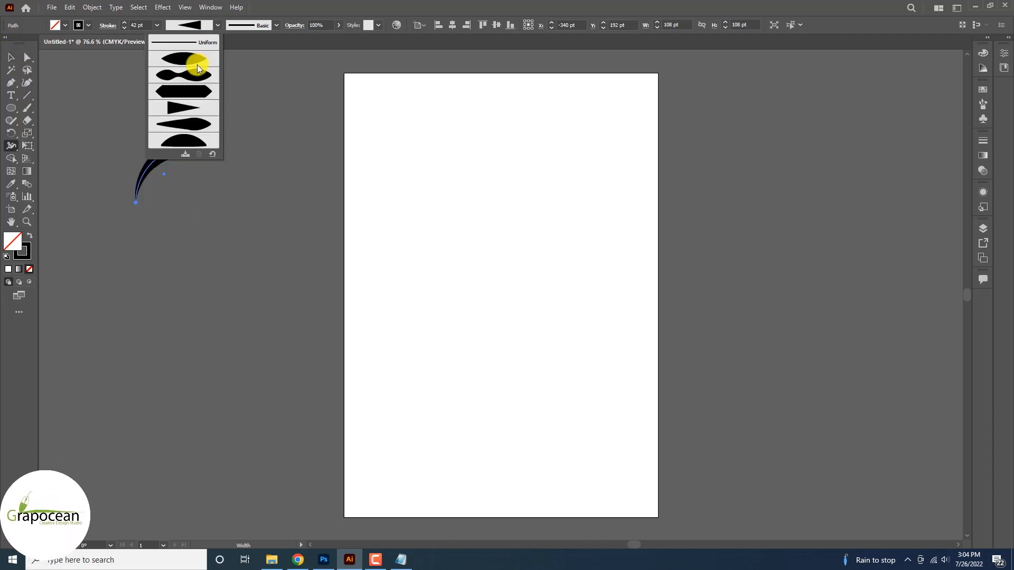
{"action": "left_click", "coordinate": [195, 123]}
{"action": "left_click", "coordinate": [217, 24]}
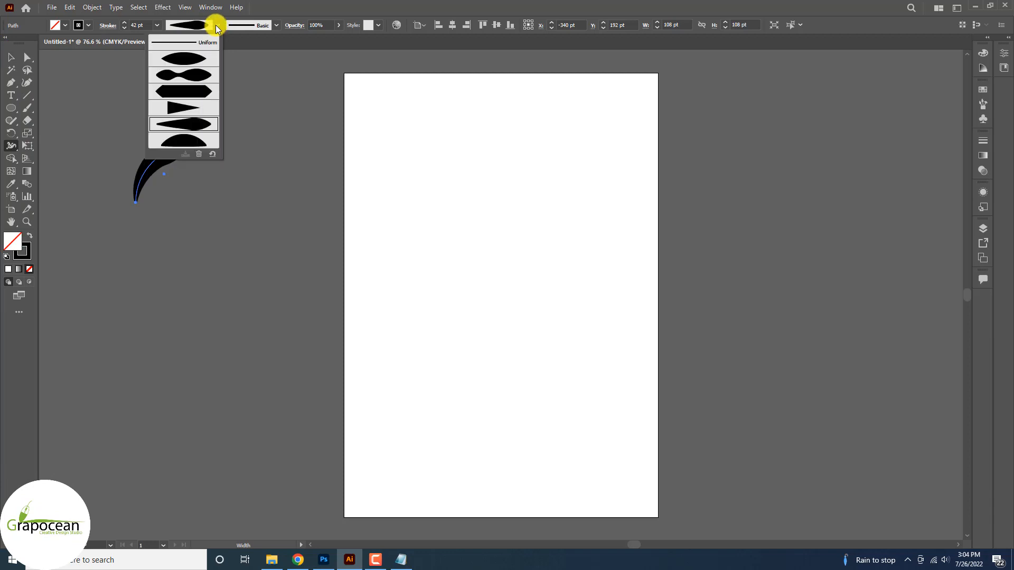
{"action": "left_click", "coordinate": [204, 128]}
{"action": "left_click", "coordinate": [217, 24]}
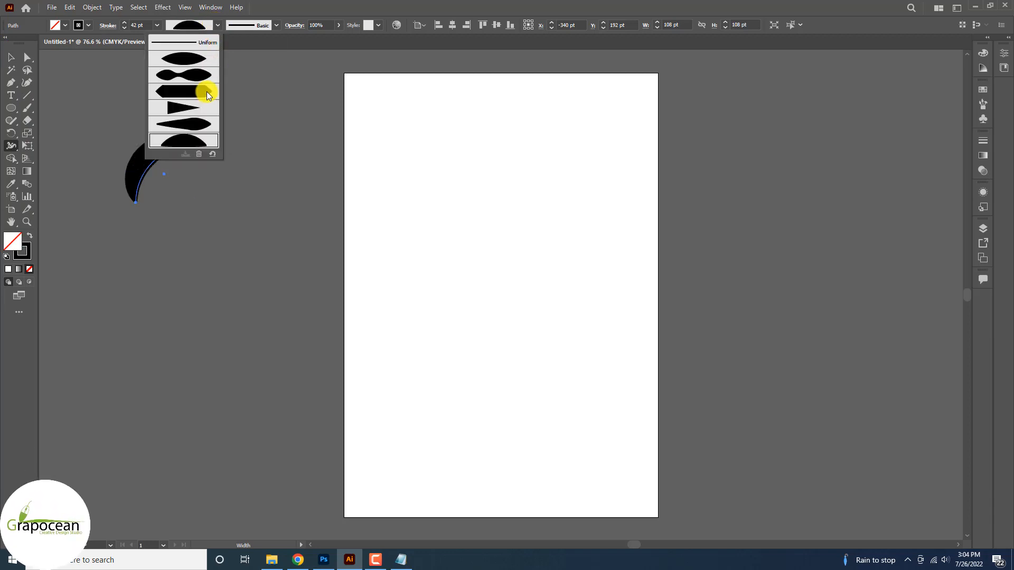
{"action": "left_click", "coordinate": [198, 92]}
{"action": "left_click", "coordinate": [217, 25]}
{"action": "left_click", "coordinate": [203, 75]}
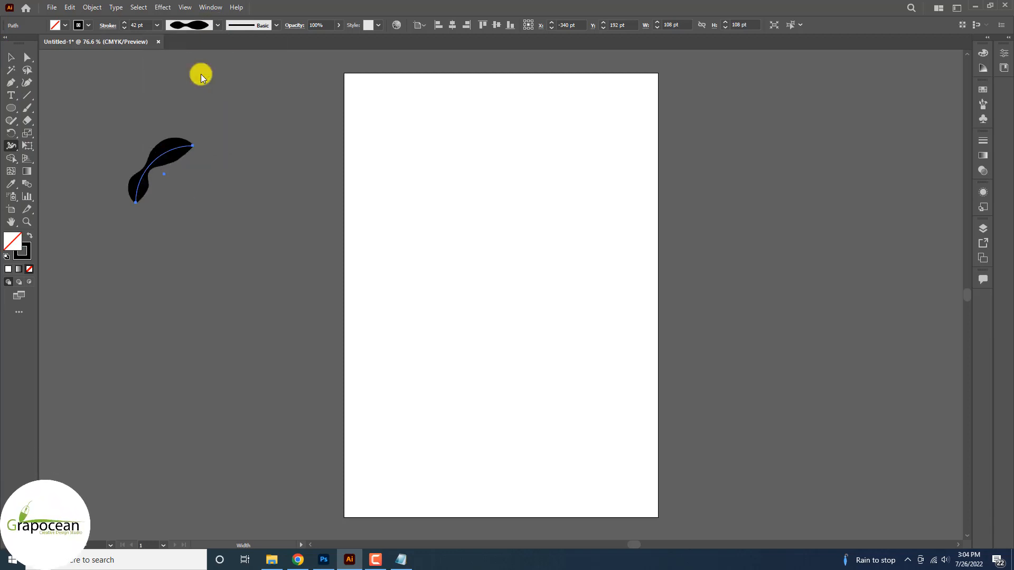
Move the wavy petal slightly right and up, then reselect it
{"action": "left_click", "coordinate": [11, 56]}
{"action": "left_click", "coordinate": [172, 283]}
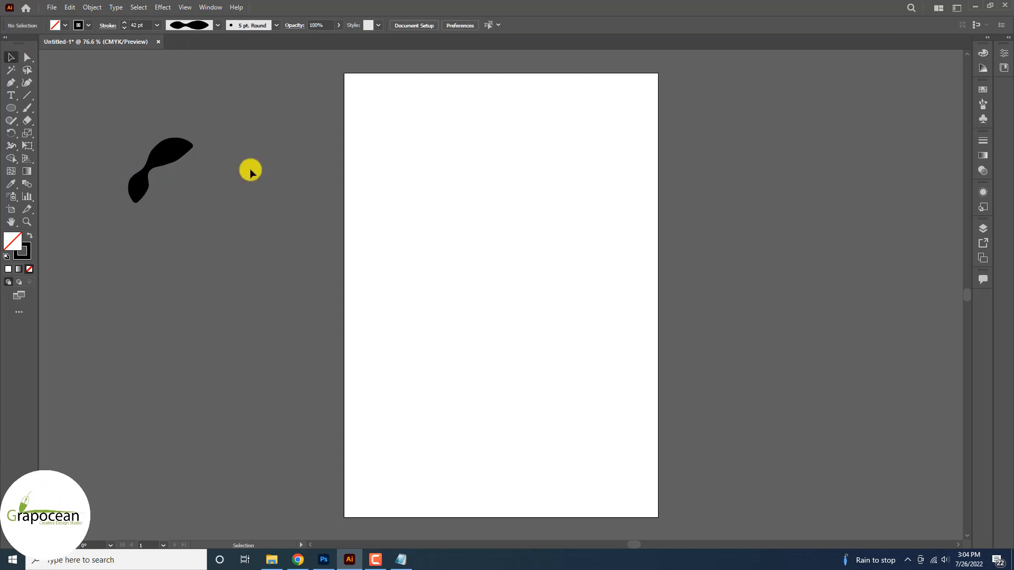
{"action": "left_click_drag", "start_coordinate": [161, 149], "coordinate": [205, 143]}
{"action": "left_click", "coordinate": [242, 262]}
{"action": "left_click", "coordinate": [214, 152]}
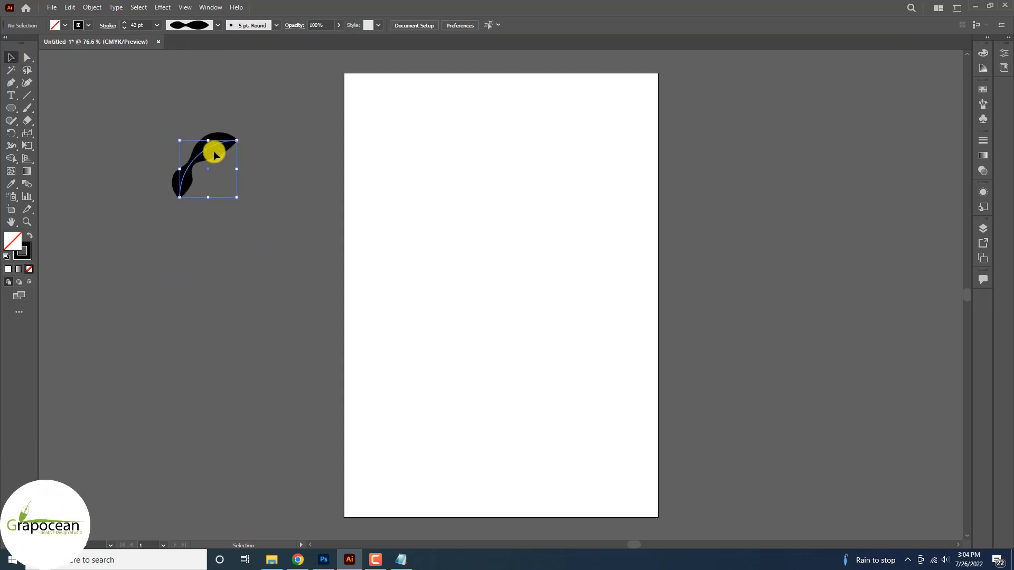
Apply a Transform effect: 7 copies, move -86 pt / 18 pt, angle 45°
{"action": "left_click", "coordinate": [162, 6]}
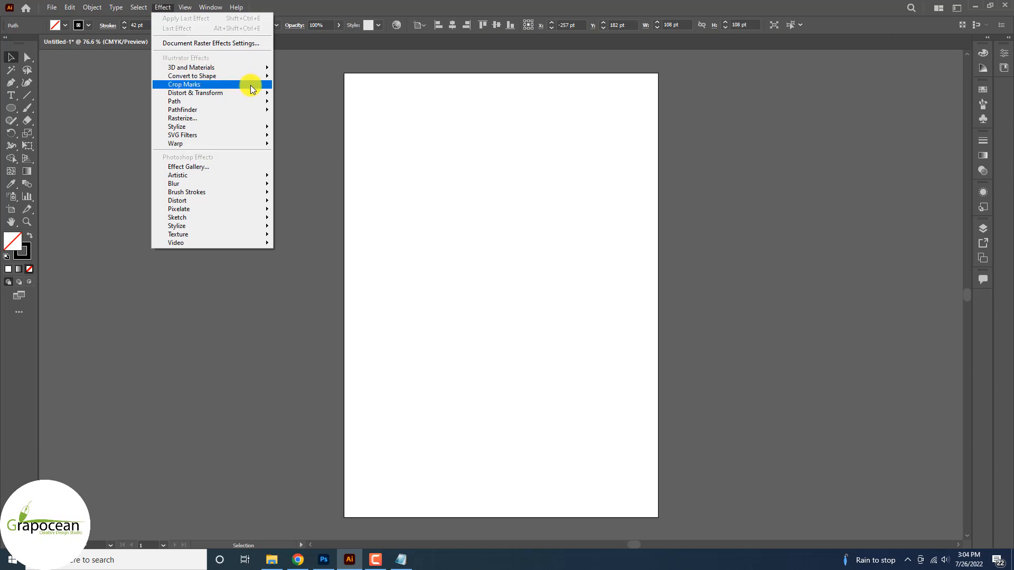
{"action": "mouse_move", "coordinate": [253, 95]}
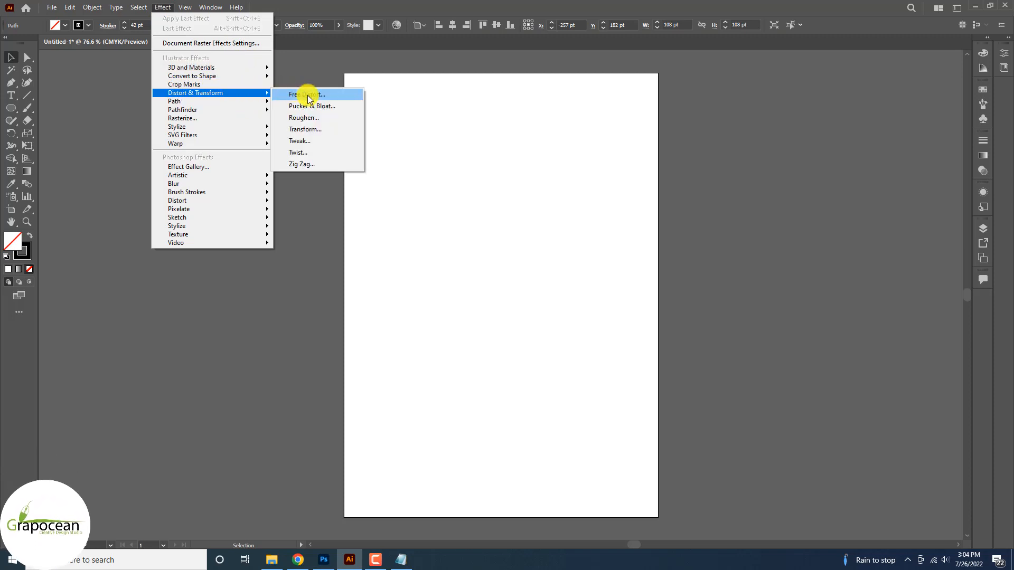
{"action": "left_click", "coordinate": [314, 129]}
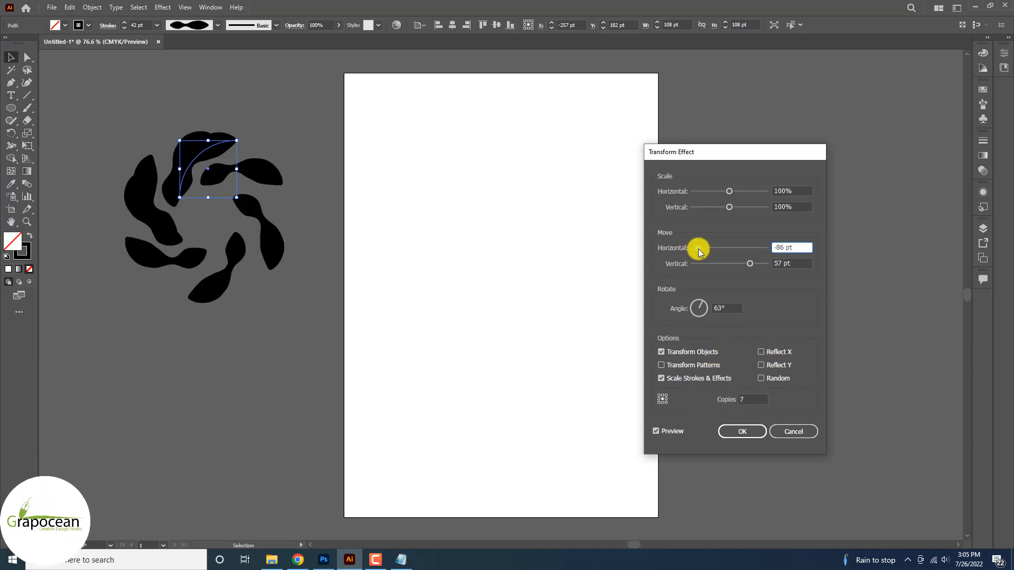
{"action": "mouse_move", "coordinate": [729, 263]}
{"action": "left_mouse_down"}
{"action": "mouse_move", "coordinate": [746, 264]}
{"action": "mouse_move", "coordinate": [736, 263]}
{"action": "left_mouse_up"}
{"action": "left_click", "coordinate": [705, 303]}
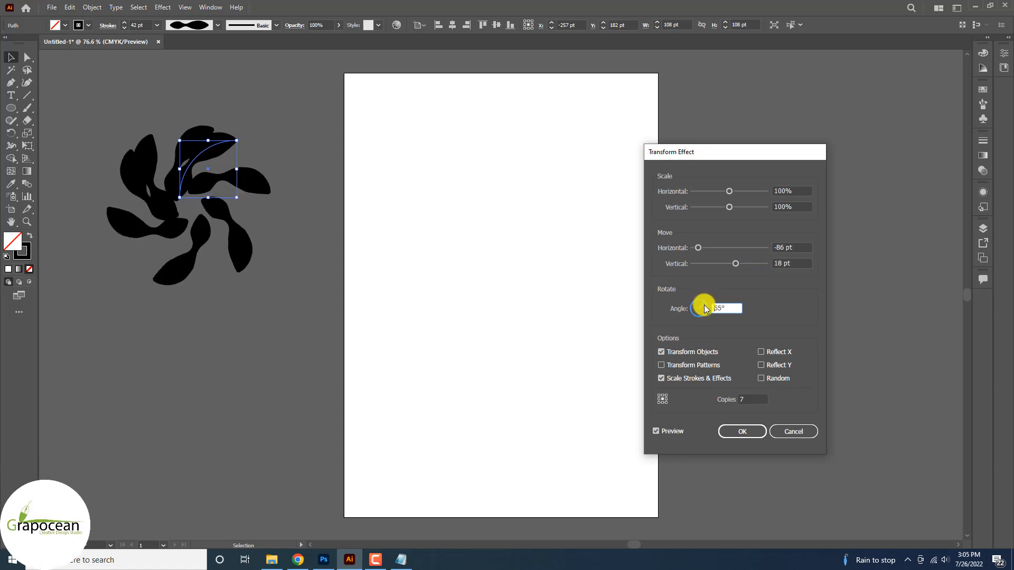
{"action": "left_click_drag", "start_coordinate": [706, 308], "coordinate": [707, 307]}
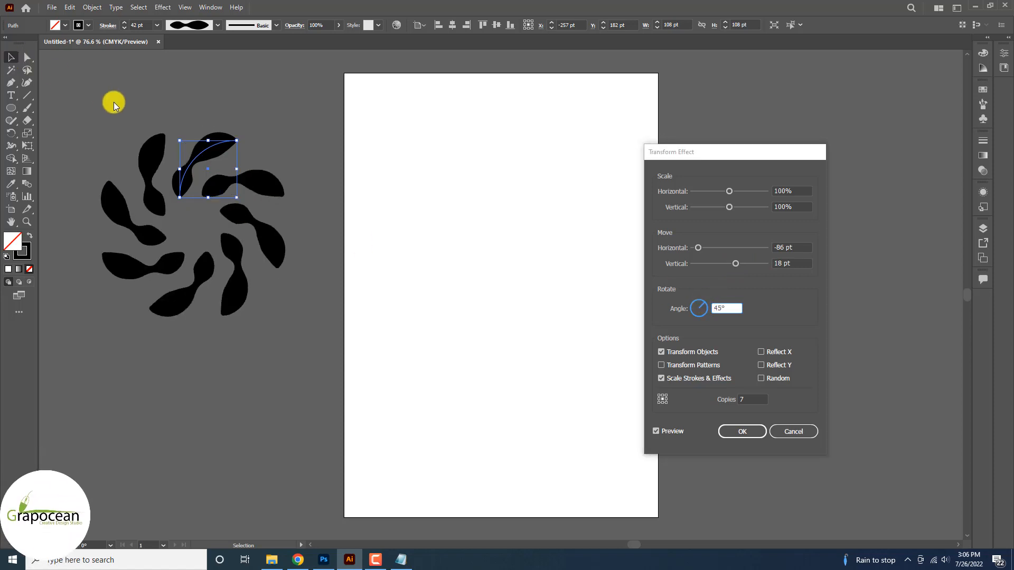
{"action": "left_click", "coordinate": [749, 436]}
Move the swirl artwork further left on the pasteboard
{"action": "left_click", "coordinate": [268, 303]}
{"action": "scroll", "coordinate": [452, 285], "scroll_direction": "down", "scroll_amount": 4}
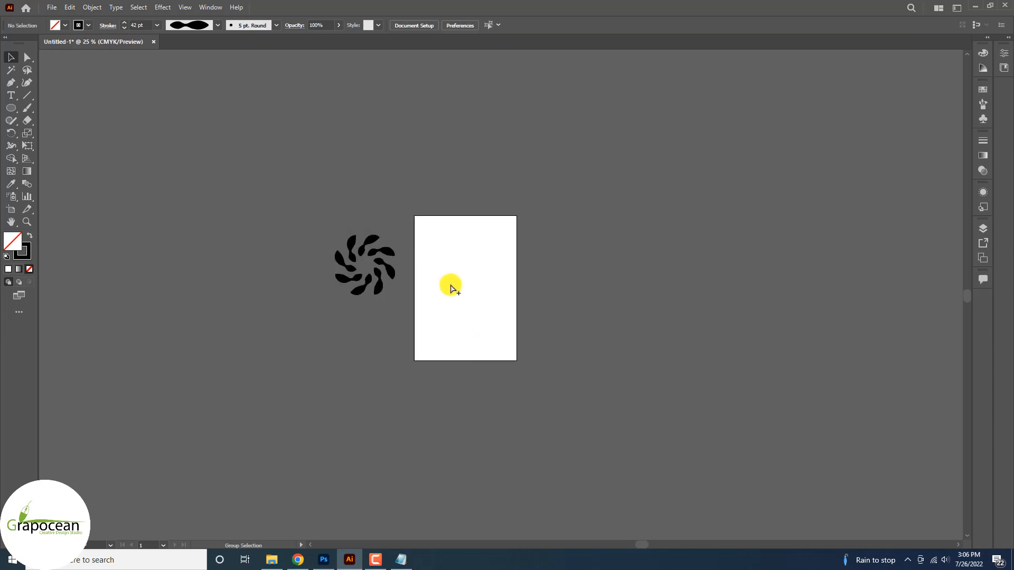
{"action": "left_click", "coordinate": [385, 281]}
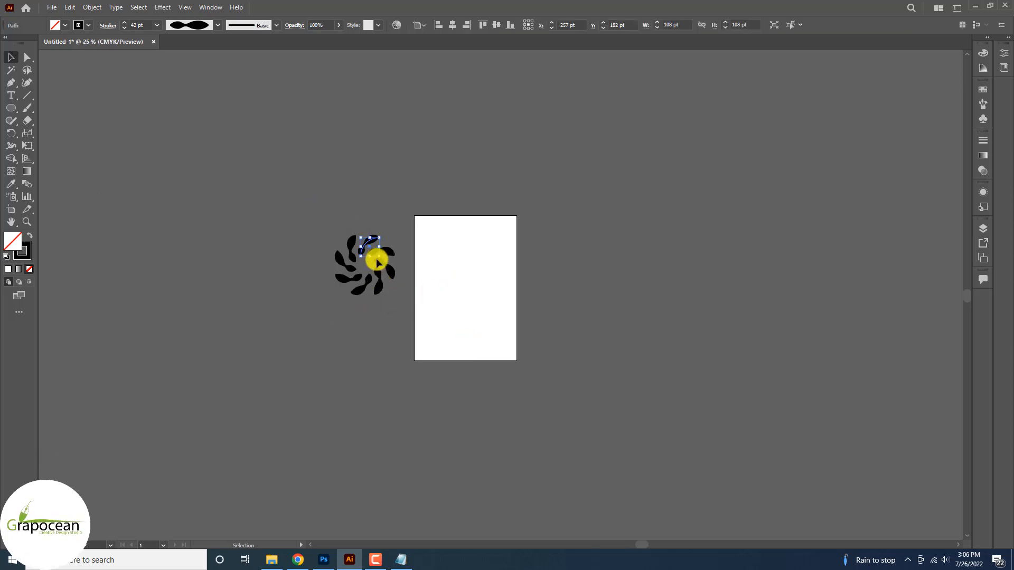
{"action": "left_click_drag", "start_coordinate": [377, 263], "coordinate": [324, 560]}
Drag the swirl onto Id Card and shrink it near the card's top
{"action": "left_click", "coordinate": [326, 329]}
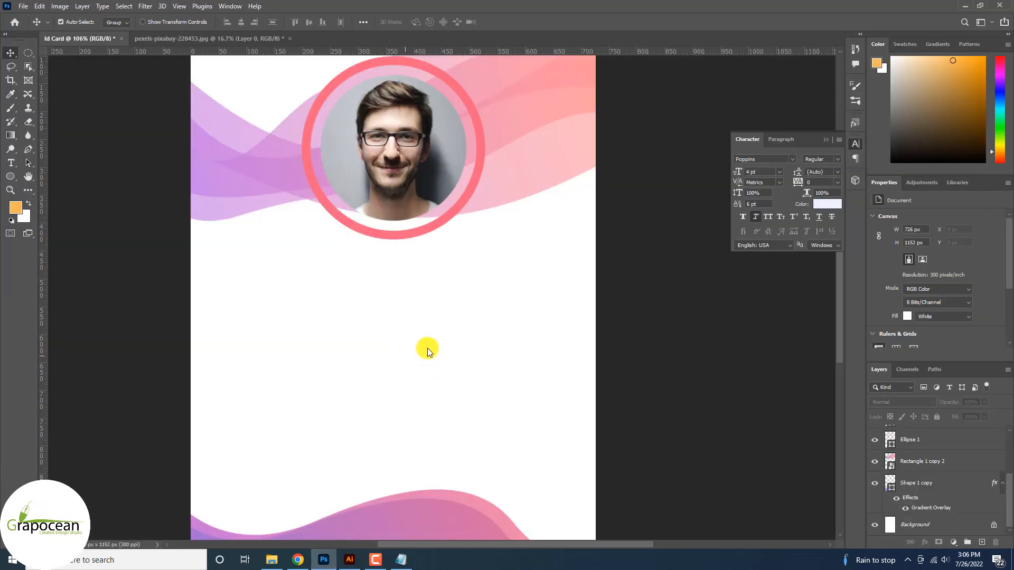
{"action": "left_click_drag", "start_coordinate": [427, 347], "coordinate": [428, 346]}
{"action": "left_click_drag", "start_coordinate": [595, 118], "coordinate": [443, 274]}
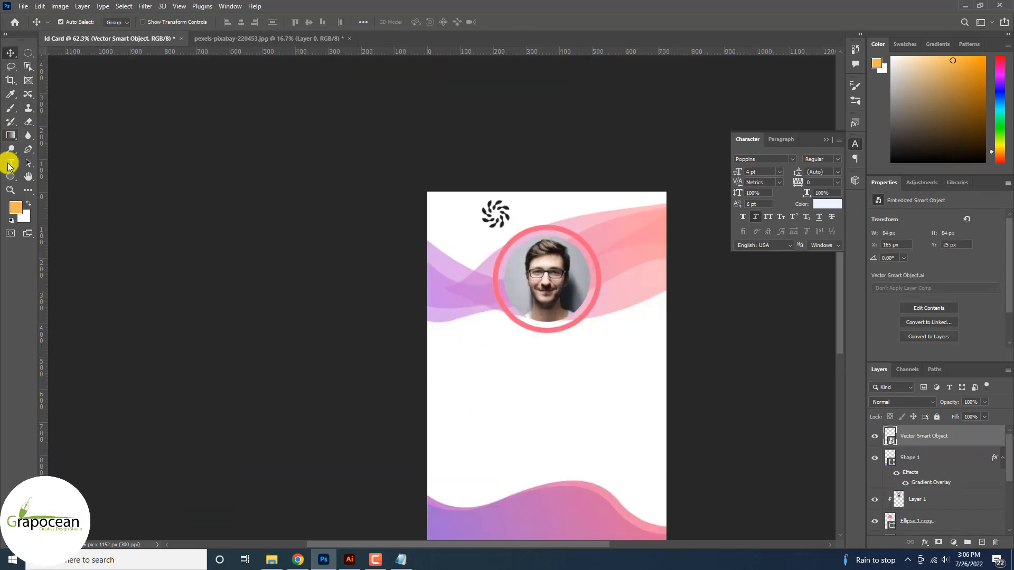
{"action": "left_click", "coordinate": [9, 164]}
{"action": "scroll", "coordinate": [599, 210], "scroll_direction": "up", "scroll_amount": 5}
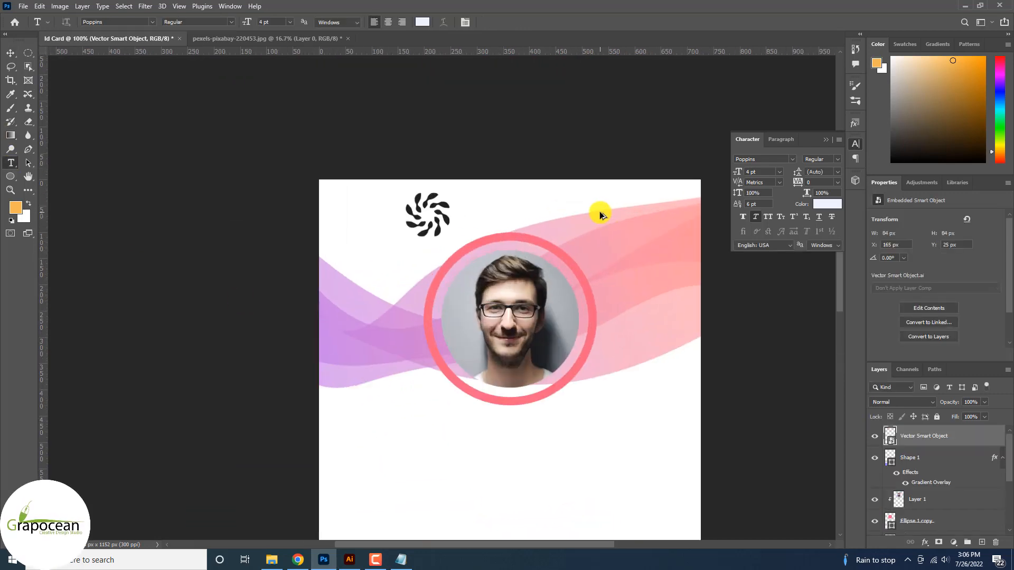
Give the swirl layer a Bevel & Emboss and a pink-purple Gradient Overlay
{"action": "right_click", "coordinate": [930, 438]}
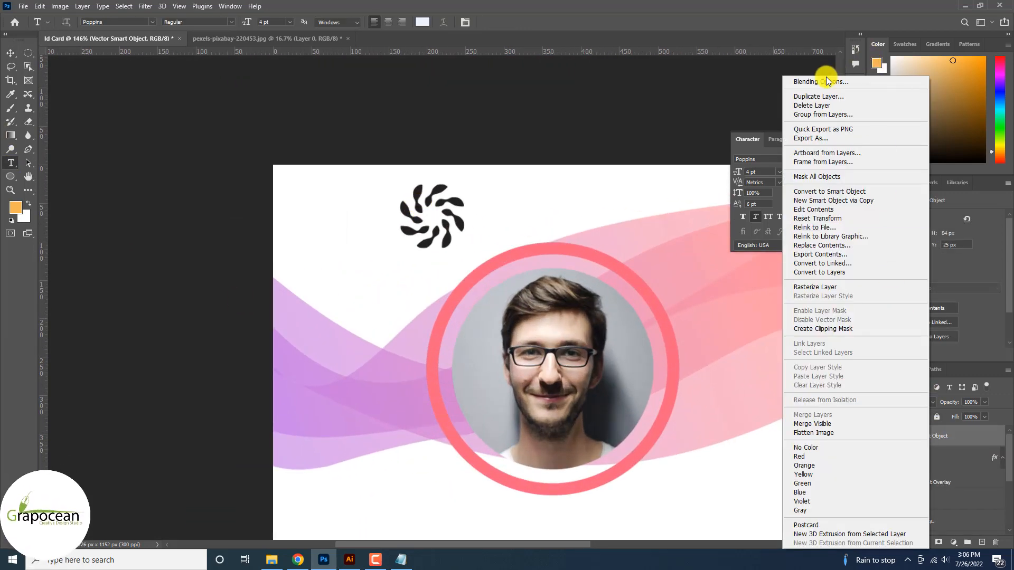
{"action": "left_click", "coordinate": [827, 74]}
{"action": "left_click", "coordinate": [559, 289]}
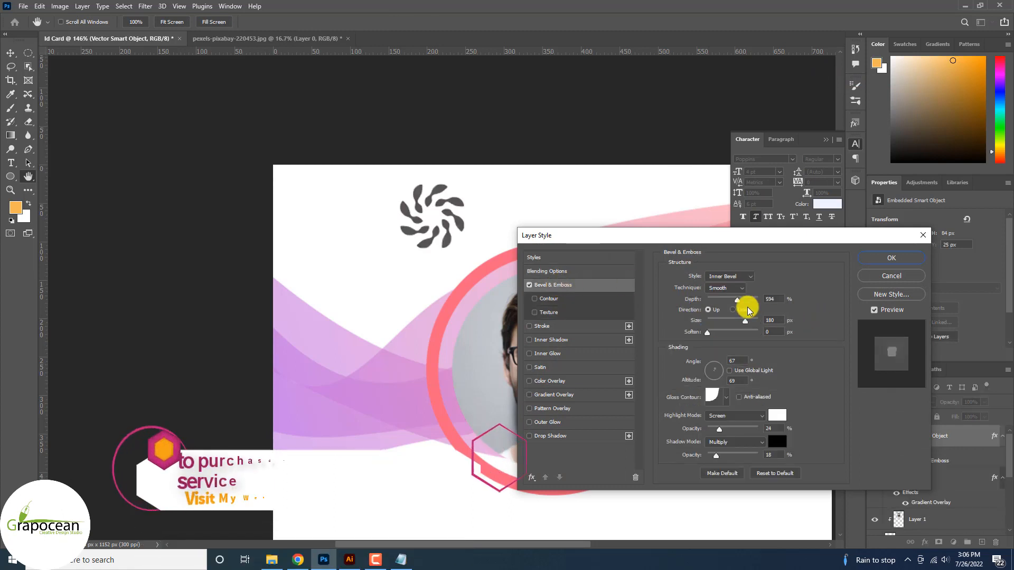
{"action": "left_click", "coordinate": [727, 300]}
{"action": "mouse_move", "coordinate": [745, 321]}
{"action": "left_mouse_down"}
{"action": "mouse_move", "coordinate": [699, 319]}
{"action": "mouse_move", "coordinate": [717, 324]}
{"action": "left_mouse_up"}
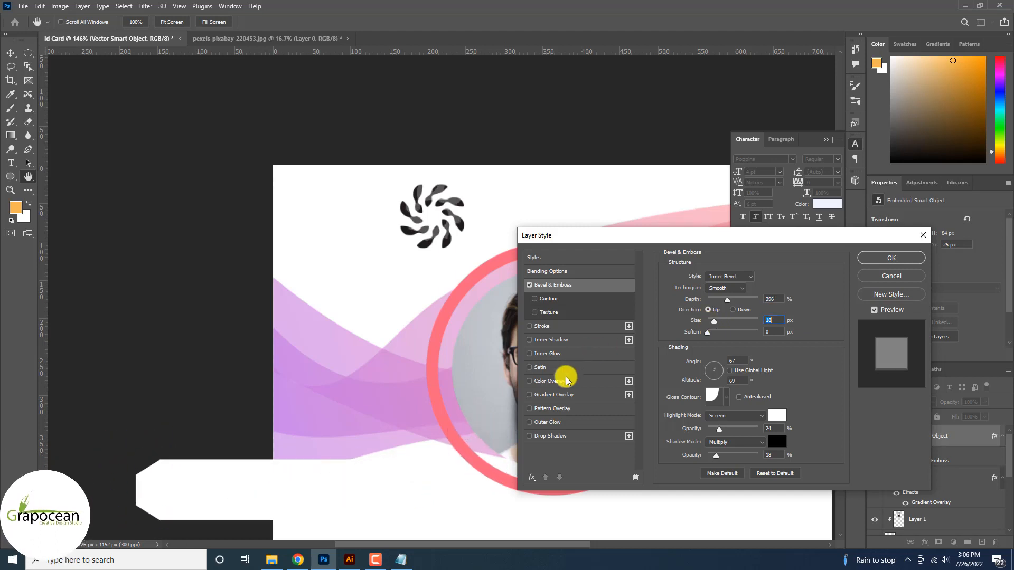
{"action": "left_click", "coordinate": [566, 394]}
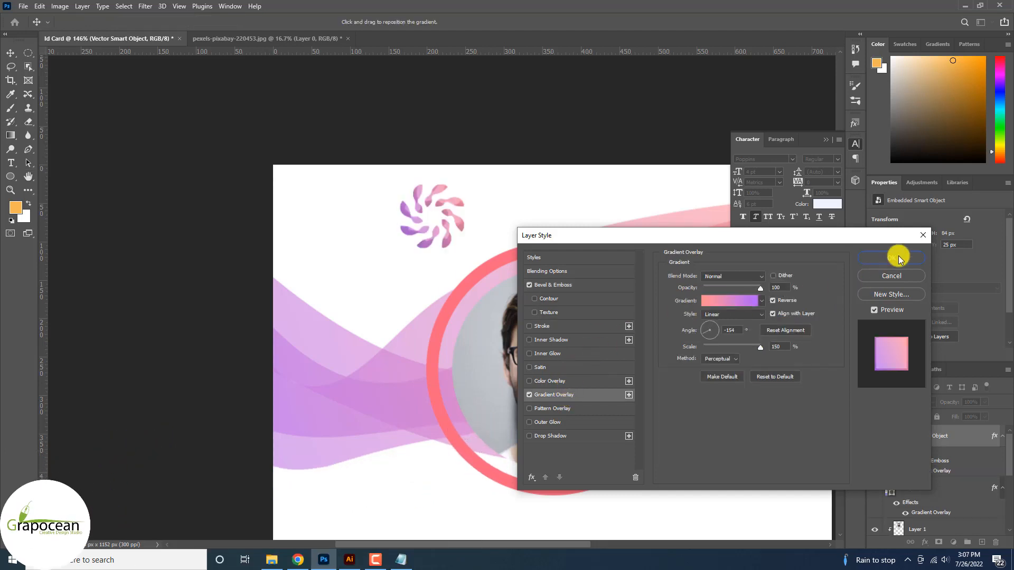
{"action": "left_click", "coordinate": [897, 257]}
{"action": "scroll", "coordinate": [510, 303], "scroll_direction": "down", "scroll_amount": 3}
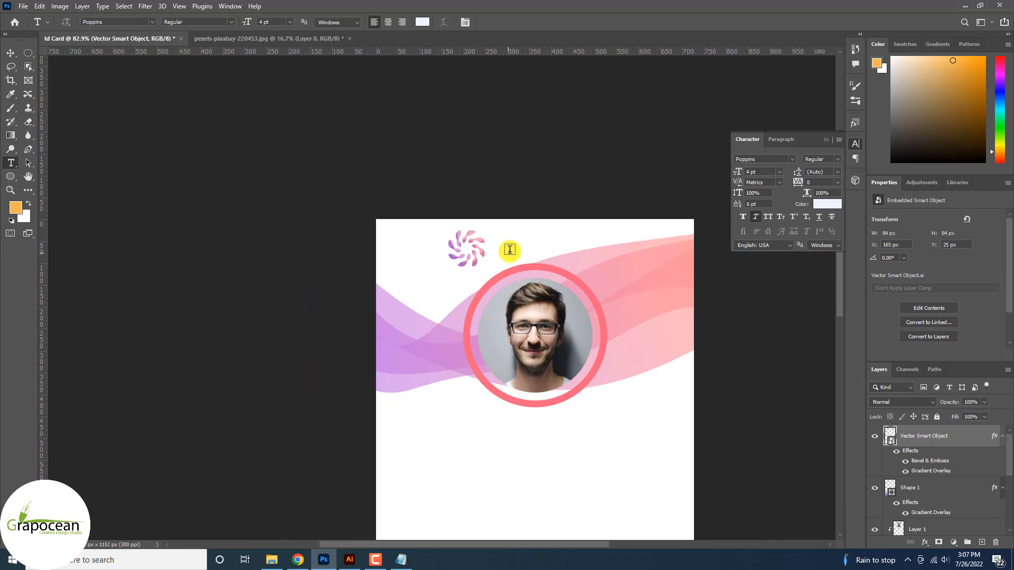
{"action": "left_click", "coordinate": [570, 293]}
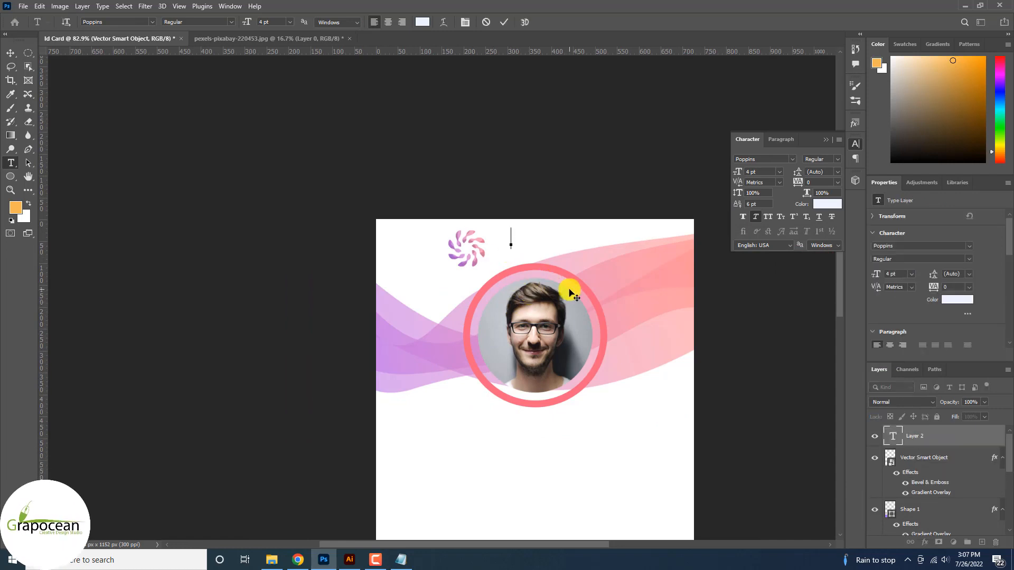
Type 'Company Logo' and make it 8 pt Bold
{"action": "type", "text": "Compa"}
{"action": "scroll", "coordinate": [536, 233], "scroll_direction": "up", "scroll_amount": 3}
{"action": "left_click_drag", "start_coordinate": [606, 217], "coordinate": [447, 217]}
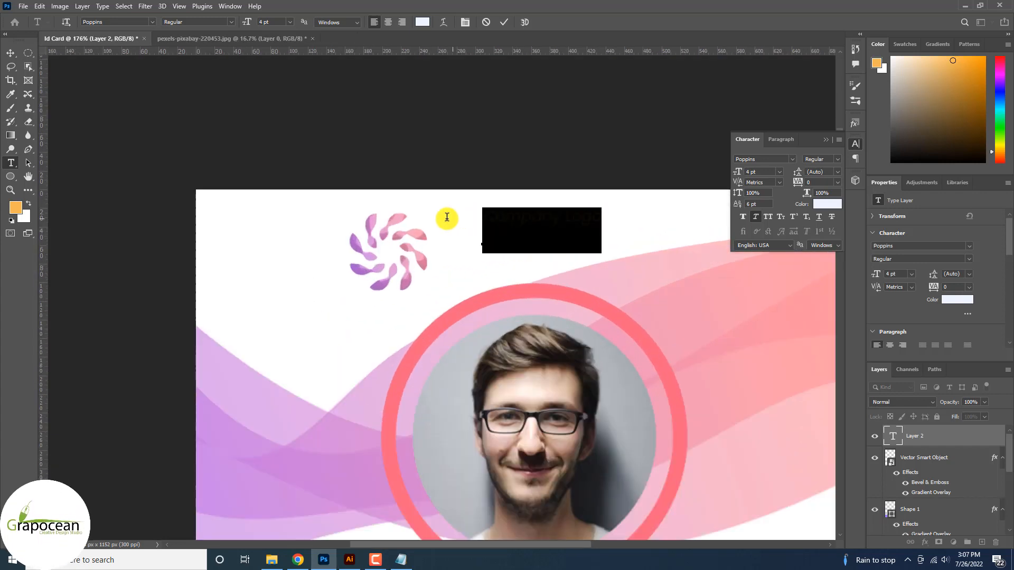
{"action": "left_click_drag", "start_coordinate": [245, 20], "coordinate": [253, 24]}
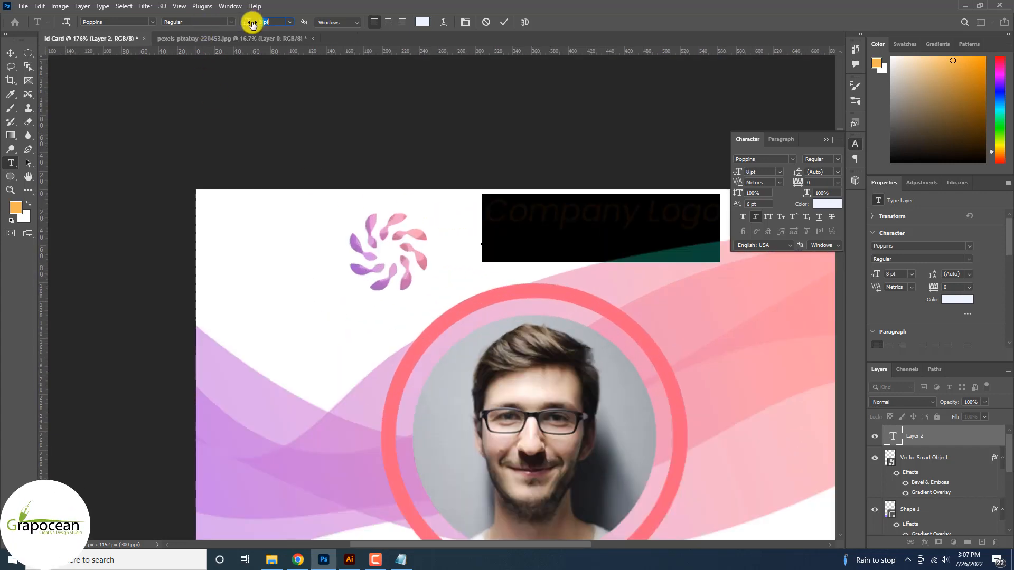
{"action": "left_click", "coordinate": [230, 22]}
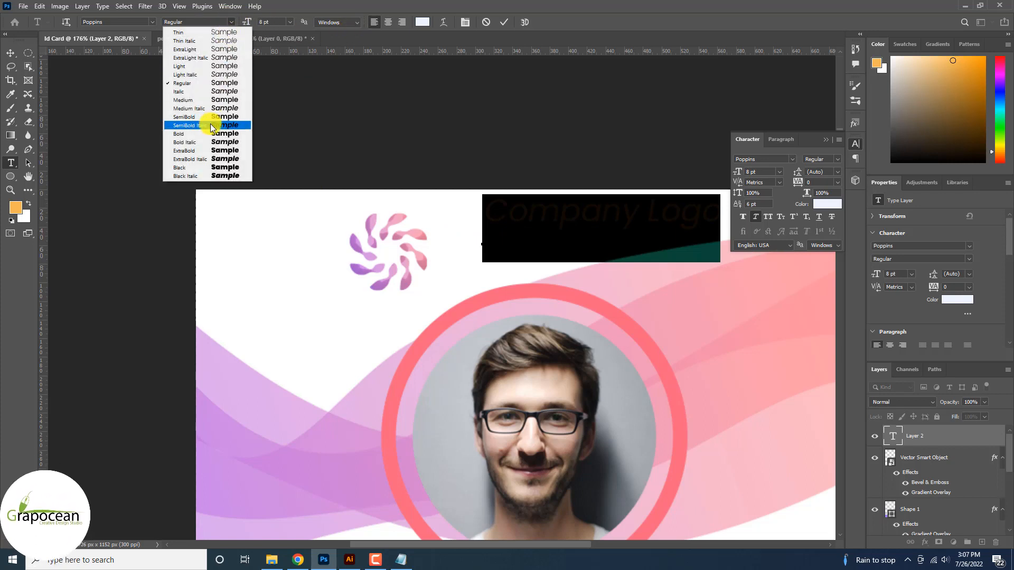
{"action": "left_click", "coordinate": [210, 135]}
{"action": "left_click", "coordinate": [10, 53]}
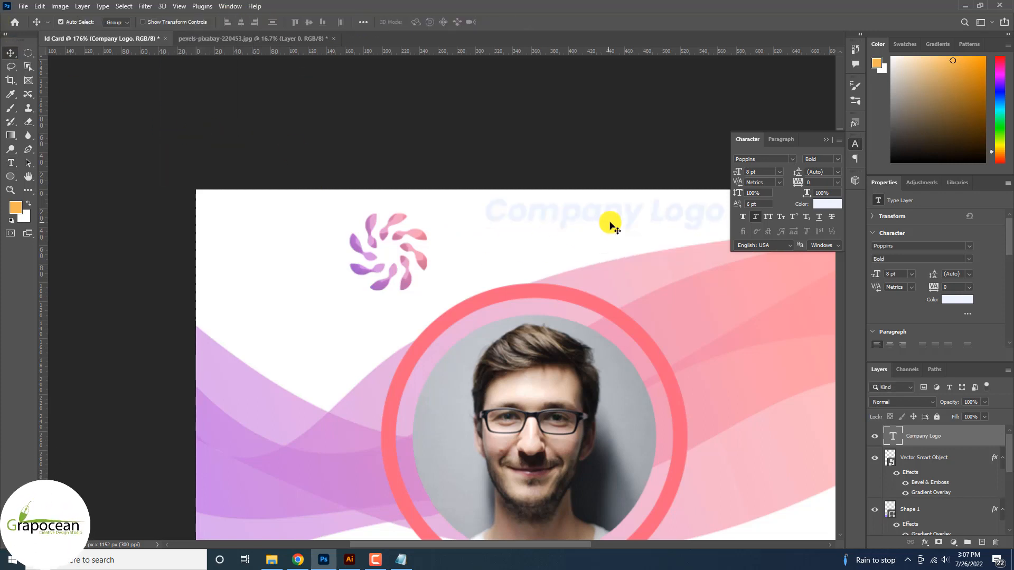
Colour the Company Logo text dark grey #252622
{"action": "triple_click", "coordinate": [421, 215]}
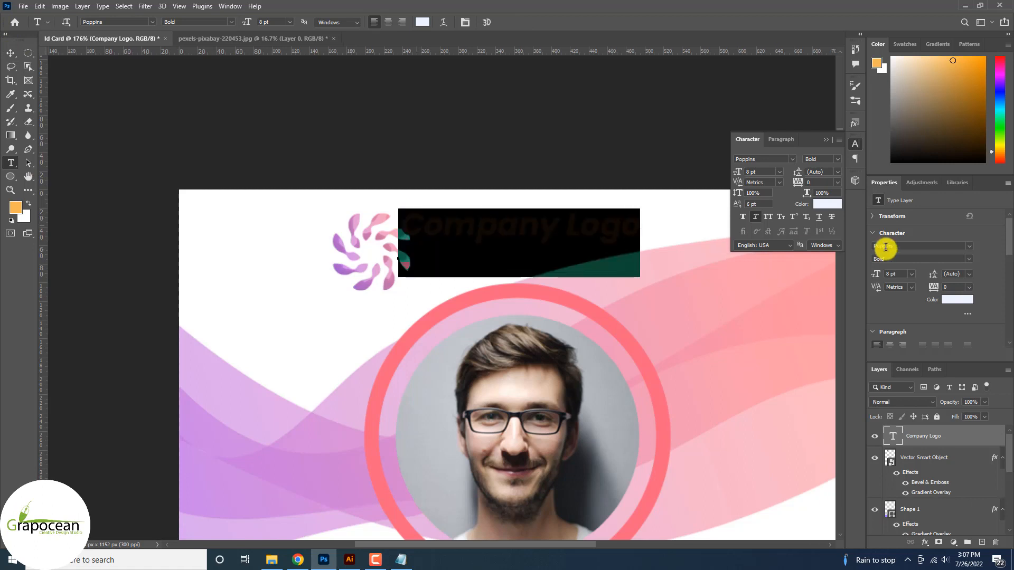
{"action": "left_click", "coordinate": [424, 22]}
{"action": "left_click_drag", "start_coordinate": [879, 361], "coordinate": [876, 346]}
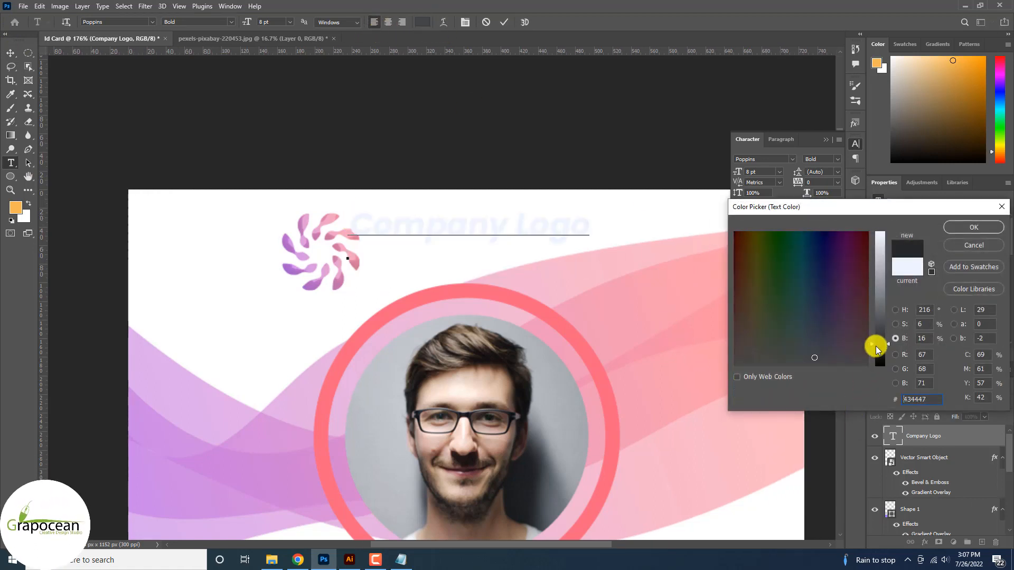
{"action": "left_click", "coordinate": [763, 350]}
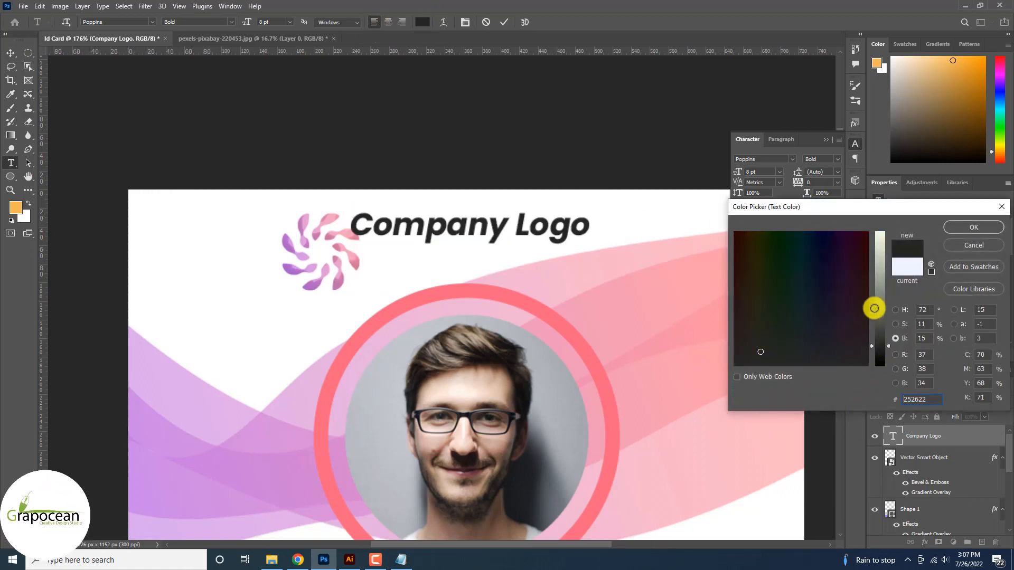
{"action": "left_click", "coordinate": [974, 227]}
Move the swirl left and place the Company Logo text beside it
{"action": "left_click", "coordinate": [11, 54]}
{"action": "scroll", "coordinate": [283, 240], "scroll_direction": "down", "scroll_amount": 5}
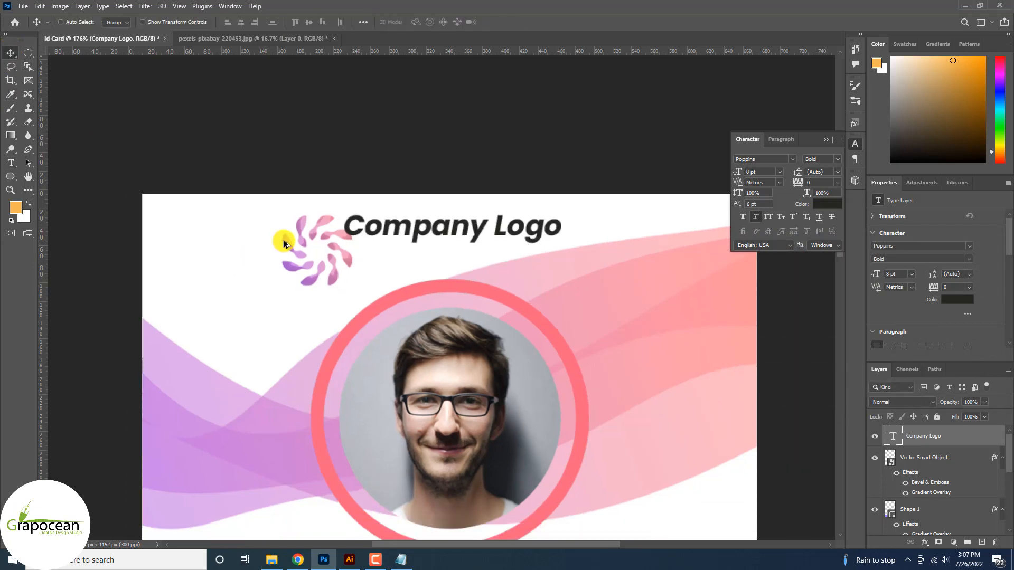
{"action": "left_click_drag", "start_coordinate": [325, 252], "coordinate": [263, 247]}
{"action": "left_click_drag", "start_coordinate": [381, 236], "coordinate": [331, 242]}
Type the cardholder's name on a new text line below the photo
{"action": "scroll", "coordinate": [409, 278], "scroll_direction": "down", "scroll_amount": 5}
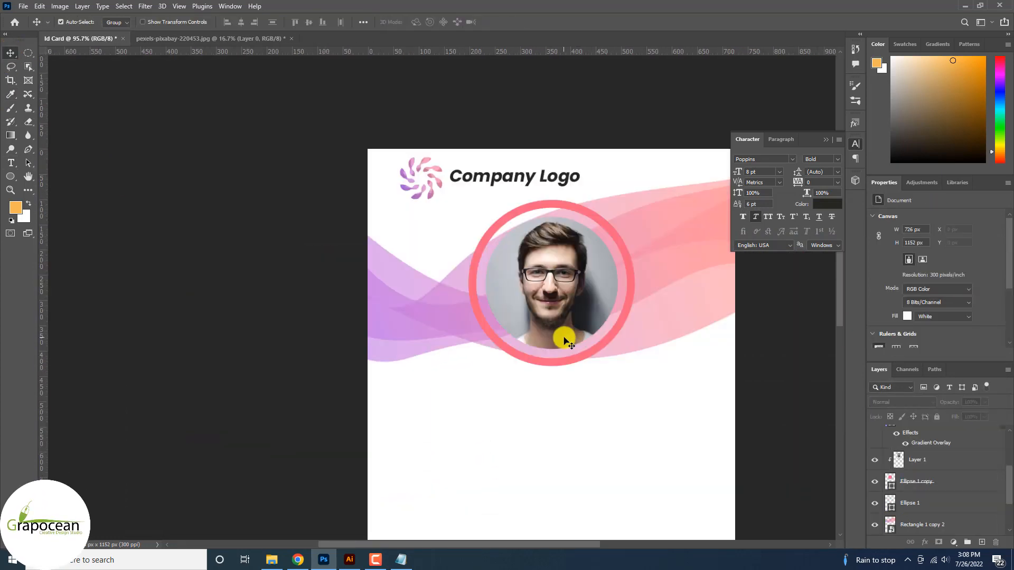
{"action": "scroll", "coordinate": [496, 350], "scroll_direction": "down", "scroll_amount": 1}
{"action": "left_click", "coordinate": [7, 165]}
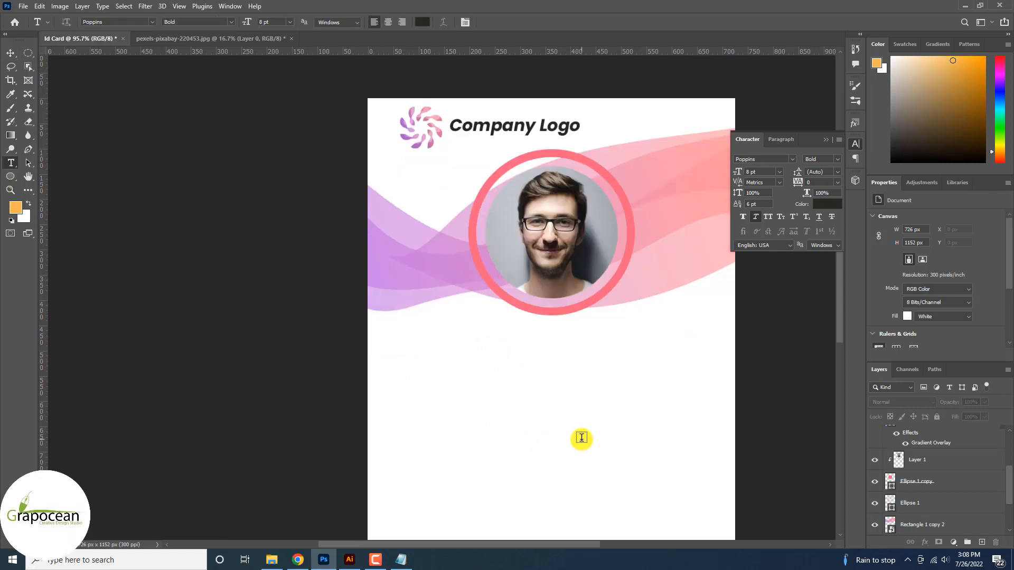
{"action": "left_click", "coordinate": [507, 361]}
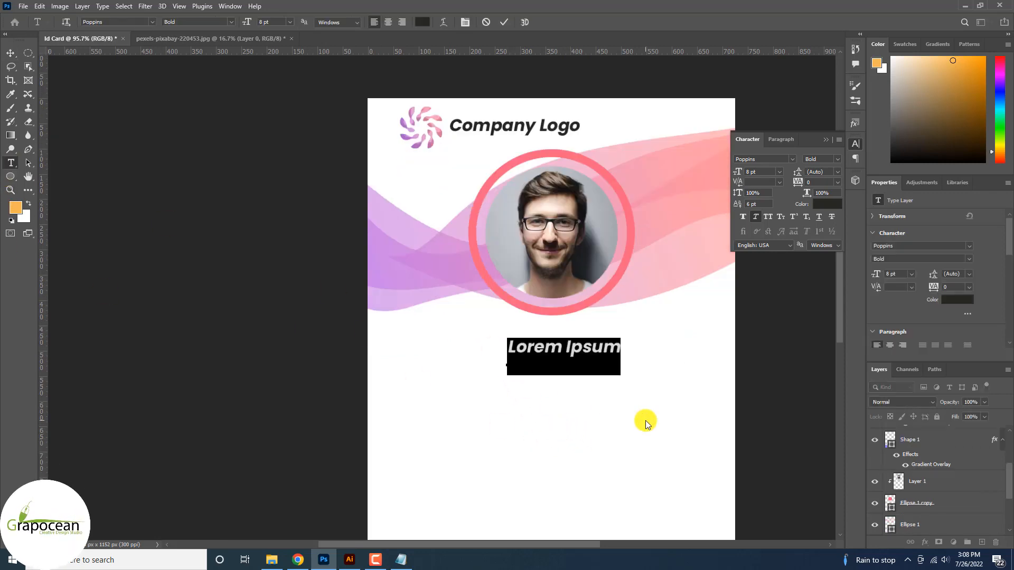
{"action": "key", "text": "BackSpace"}
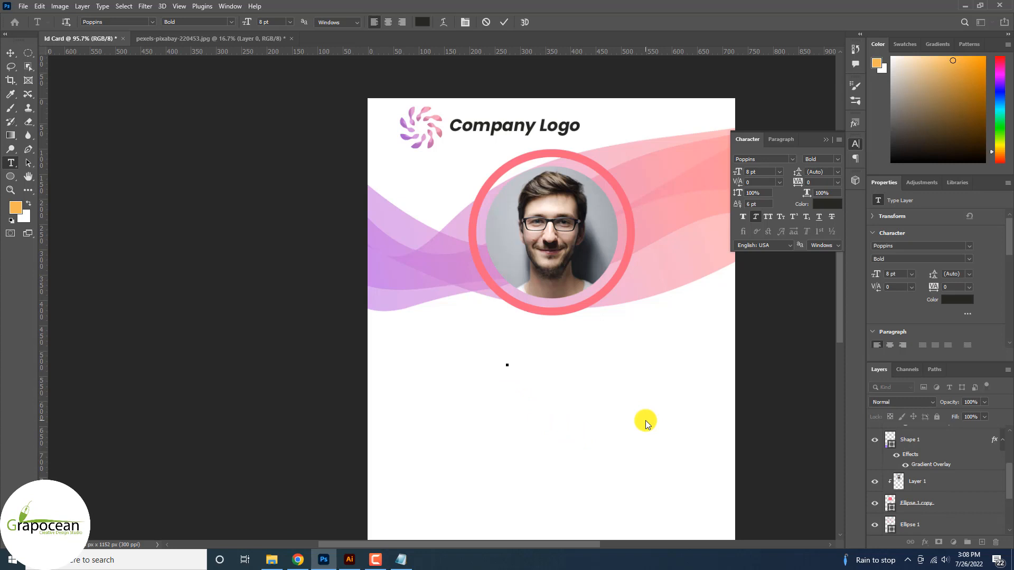
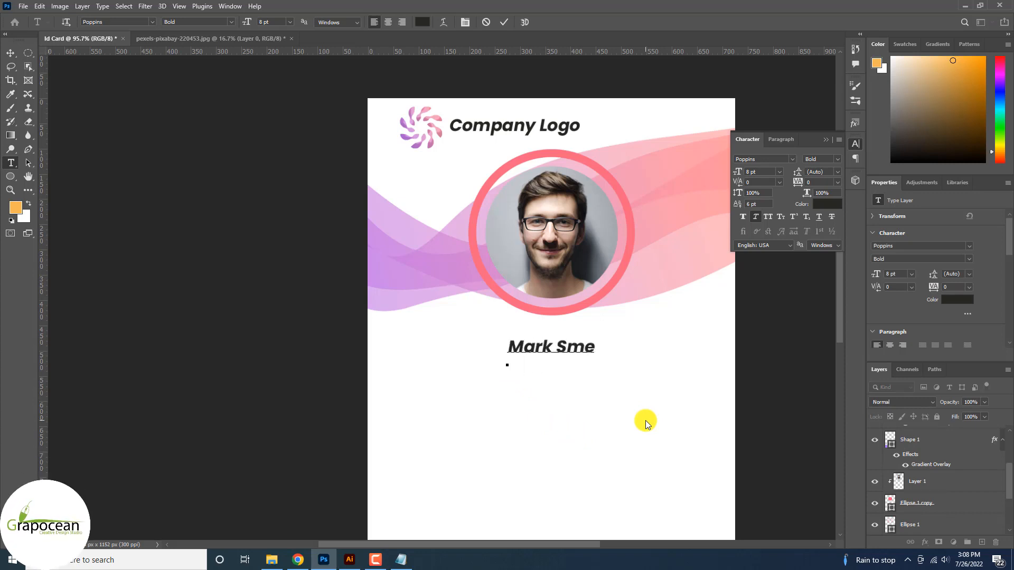
{"action": "left_click_drag", "start_coordinate": [602, 367], "coordinate": [82, 5]}
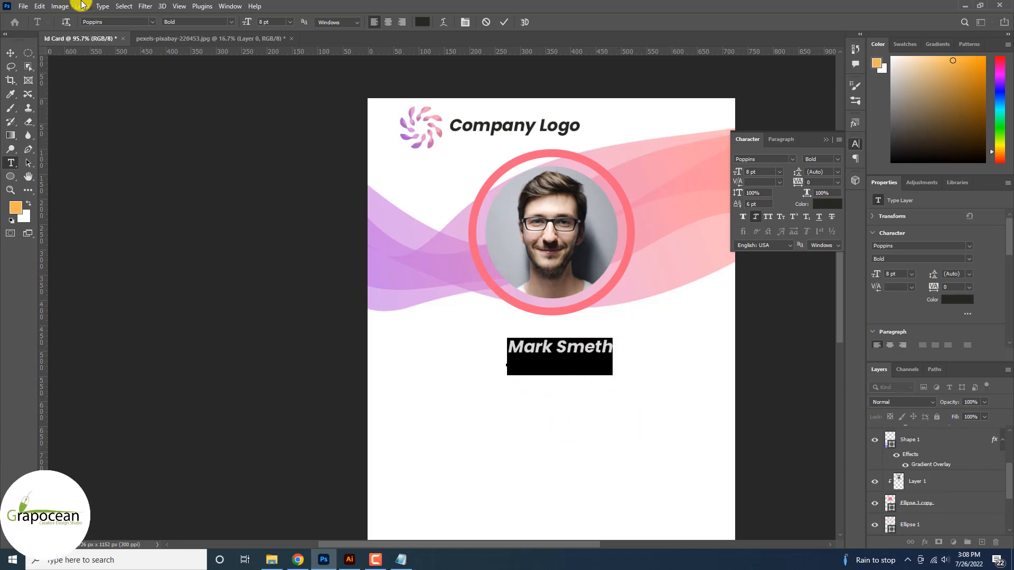
Set the name in Paytone One at 15 pt
{"action": "left_click", "coordinate": [152, 22]}
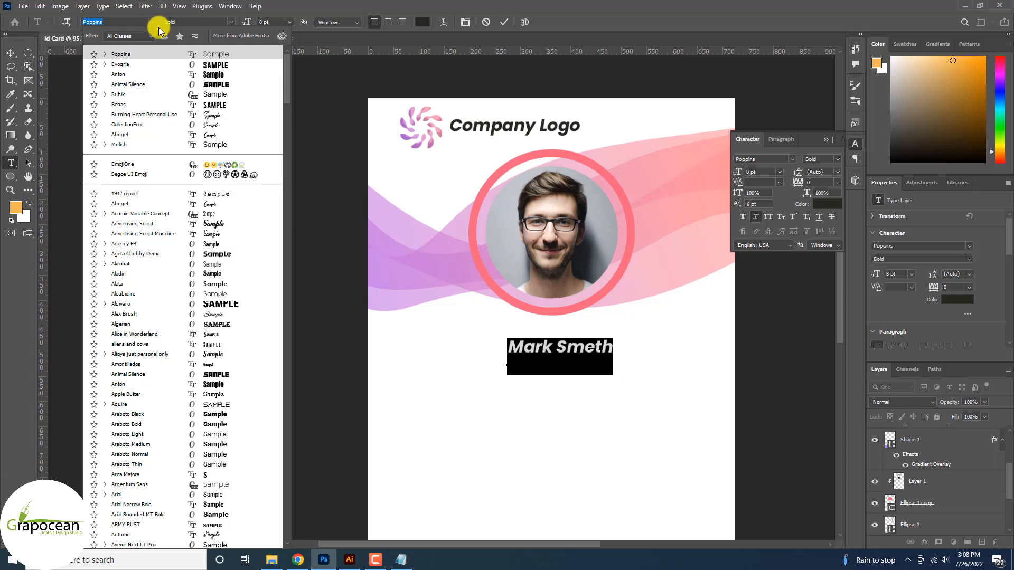
{"action": "left_click", "coordinate": [120, 21]}
{"action": "type", "text": "poy"}
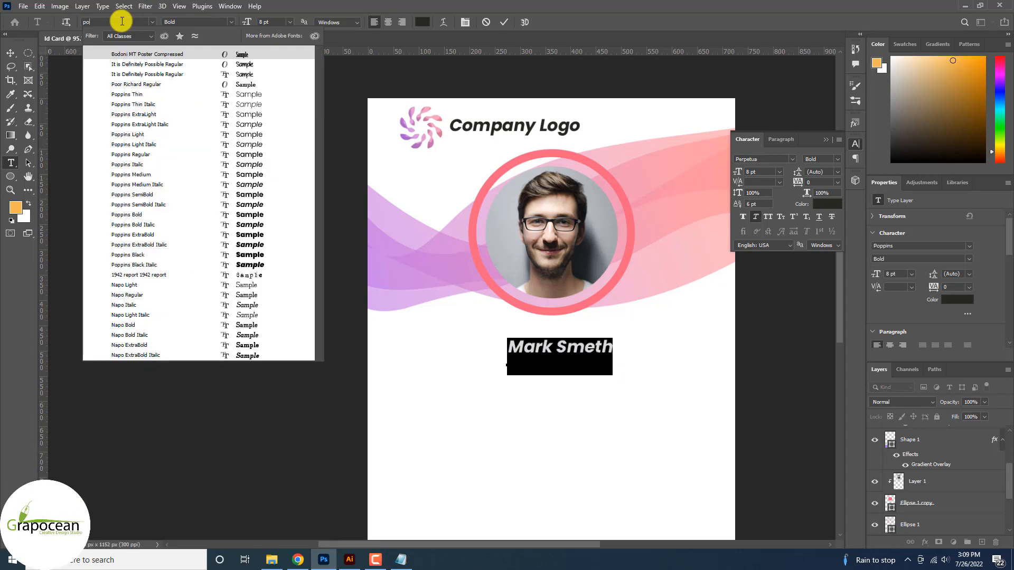
{"action": "key", "text": "BackSpace"}
{"action": "key", "text": "BackSpace"}
{"action": "type", "text": "aytone One"}
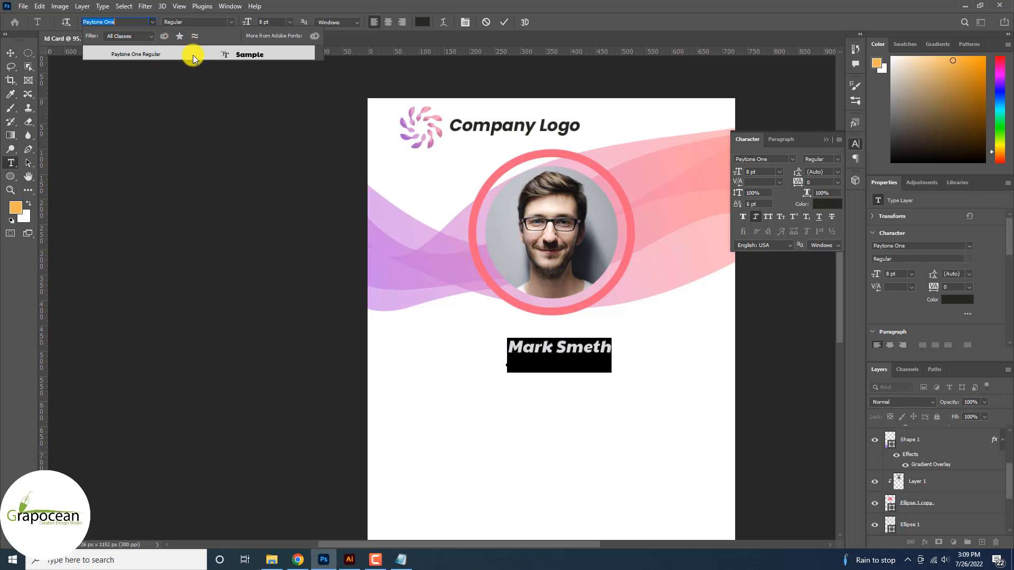
{"action": "left_click", "coordinate": [193, 54]}
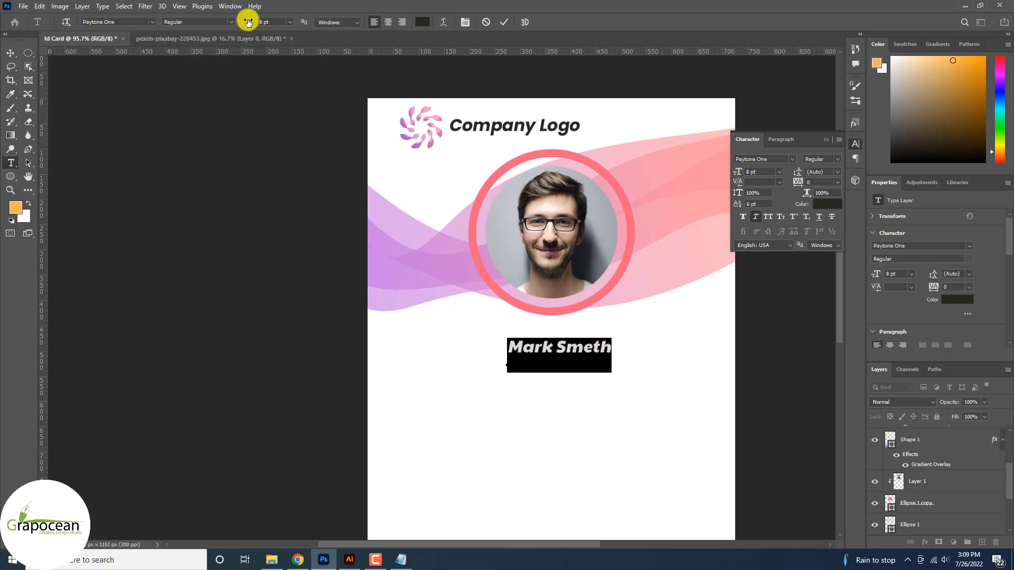
{"action": "left_click_drag", "start_coordinate": [248, 22], "coordinate": [250, 24]}
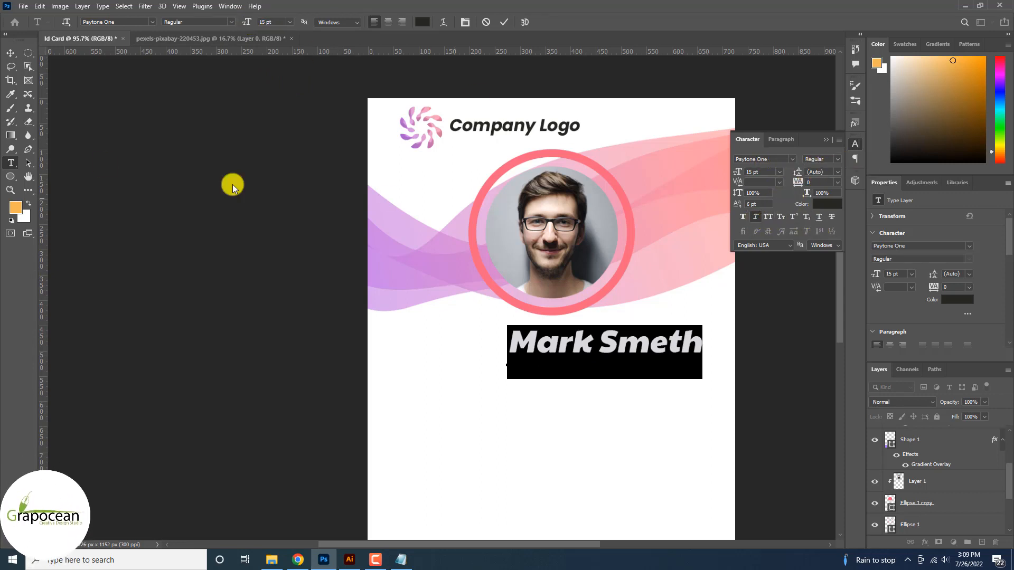
Centre the name line beneath the circular portrait
{"action": "left_click", "coordinate": [10, 53]}
{"action": "mouse_move", "coordinate": [619, 333]}
{"action": "left_mouse_down"}
{"action": "mouse_move", "coordinate": [566, 342]}
{"action": "mouse_move", "coordinate": [609, 342]}
{"action": "left_mouse_up"}
{"action": "scroll", "coordinate": [607, 338], "scroll_direction": "down", "scroll_amount": 3}
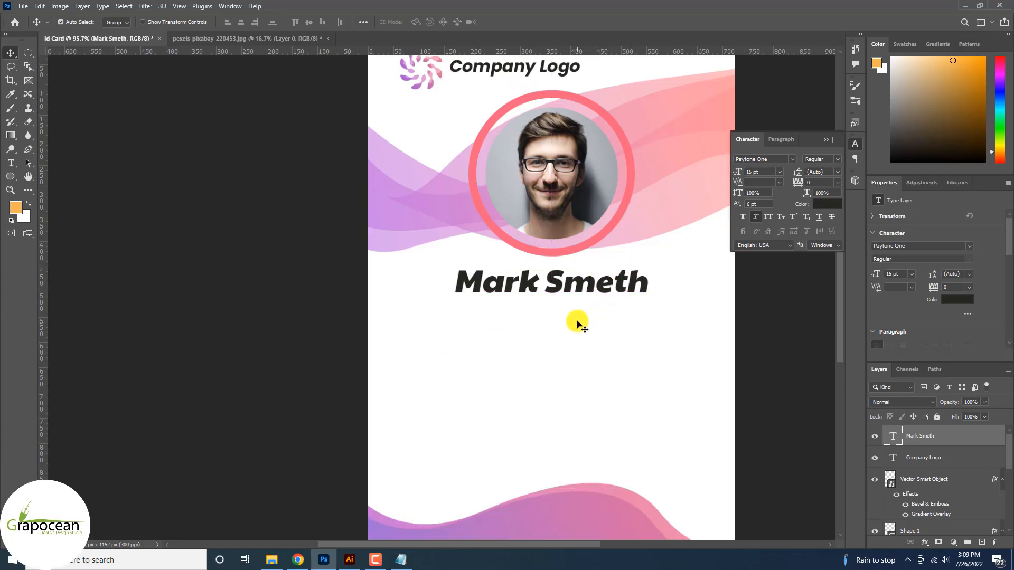
{"action": "scroll", "coordinate": [580, 334], "scroll_direction": "down", "scroll_amount": 3}
{"action": "scroll", "coordinate": [635, 363], "scroll_direction": "down", "scroll_amount": 3}
{"action": "scroll", "coordinate": [620, 318], "scroll_direction": "up", "scroll_amount": 3}
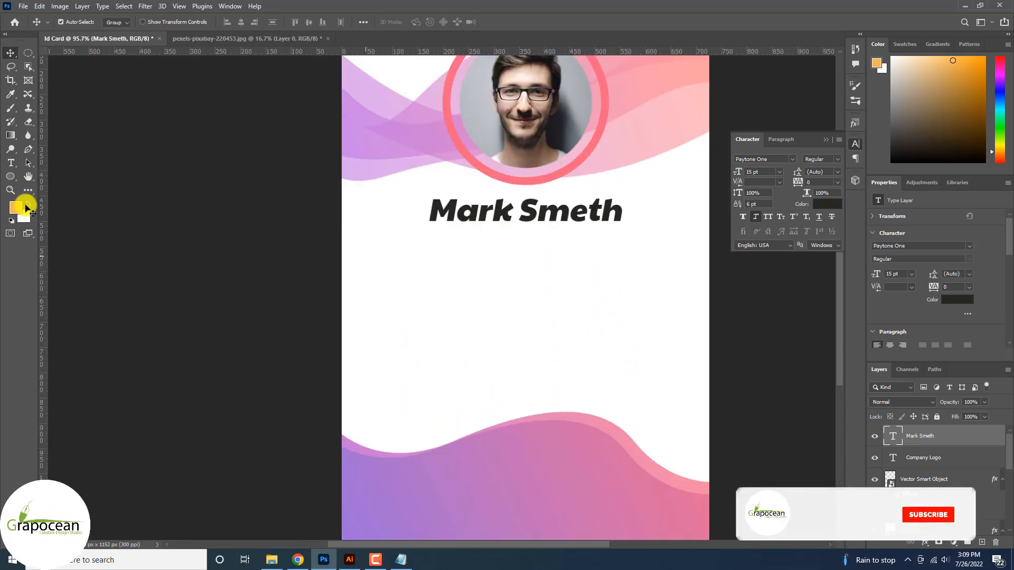
Type the job title 'creative derecto' on a new text line below the name
{"action": "left_click", "coordinate": [10, 168]}
{"action": "left_click", "coordinate": [470, 252]}
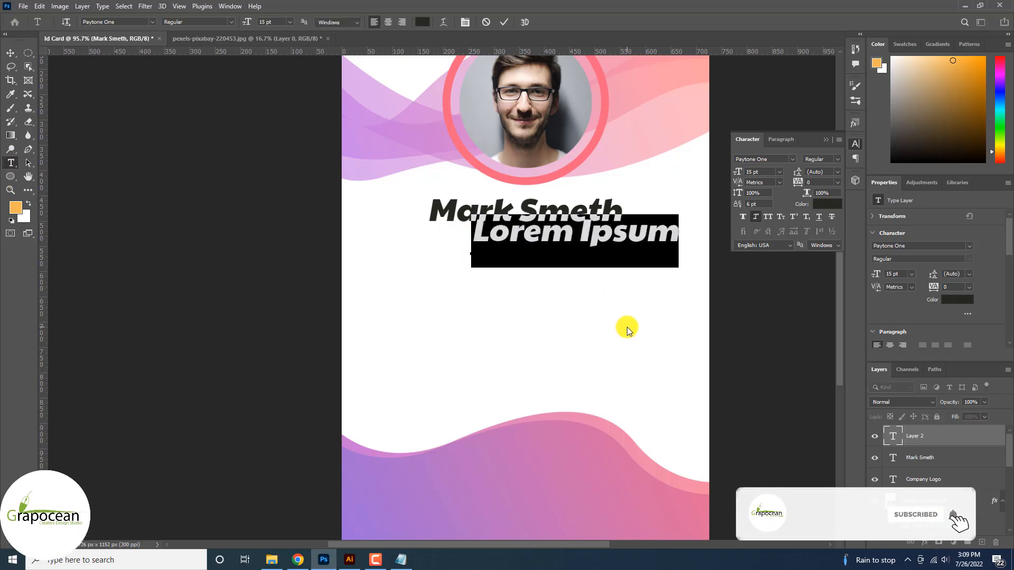
{"action": "key", "text": "BackSpace"}
{"action": "type", "text": "c"}
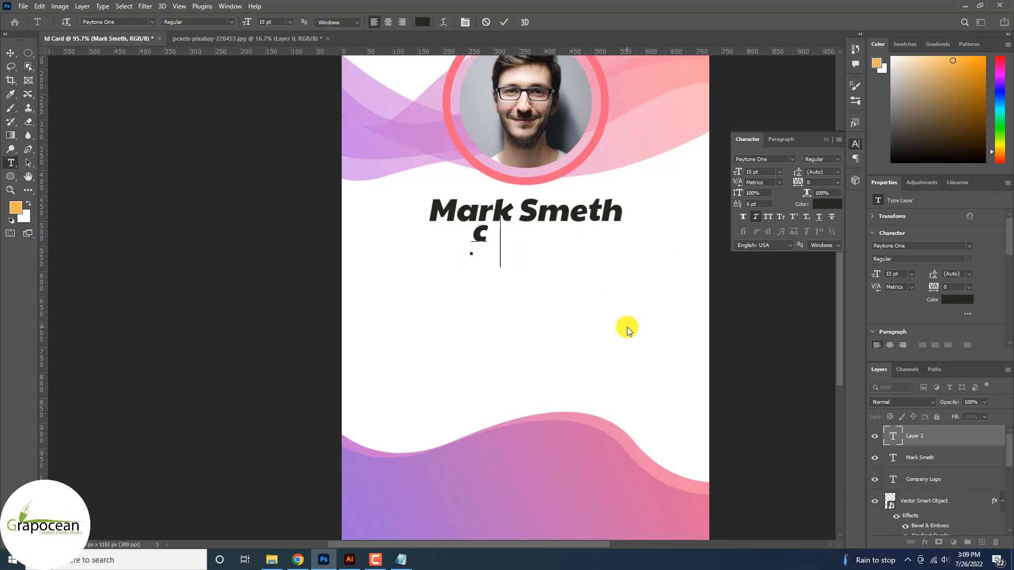
{"action": "type", "text": "reative dere"}
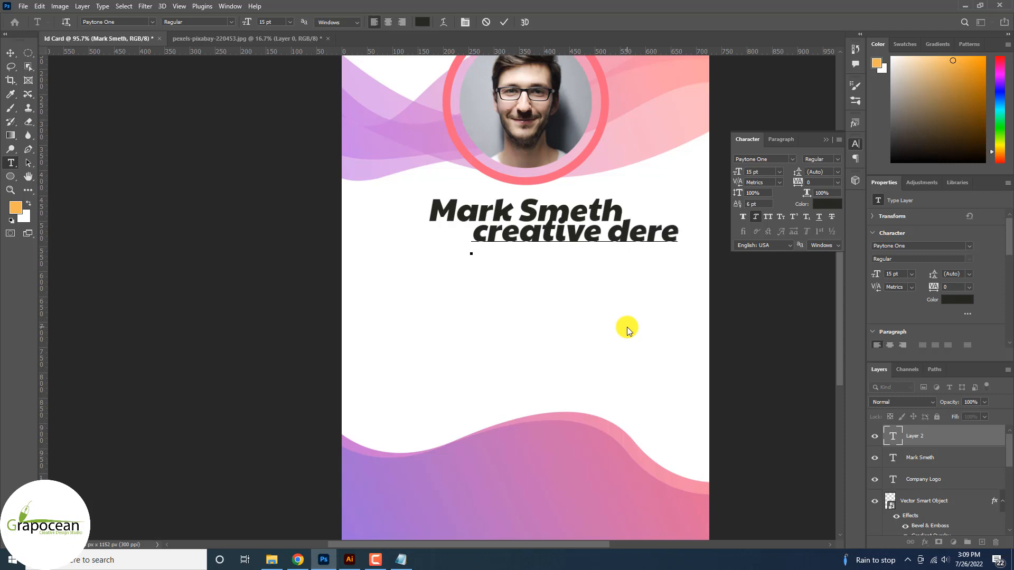
{"action": "type", "text": "cto"}
Set the title in Poppins at 7 pt and position it under the name
{"action": "key", "text": "ctrl+a"}
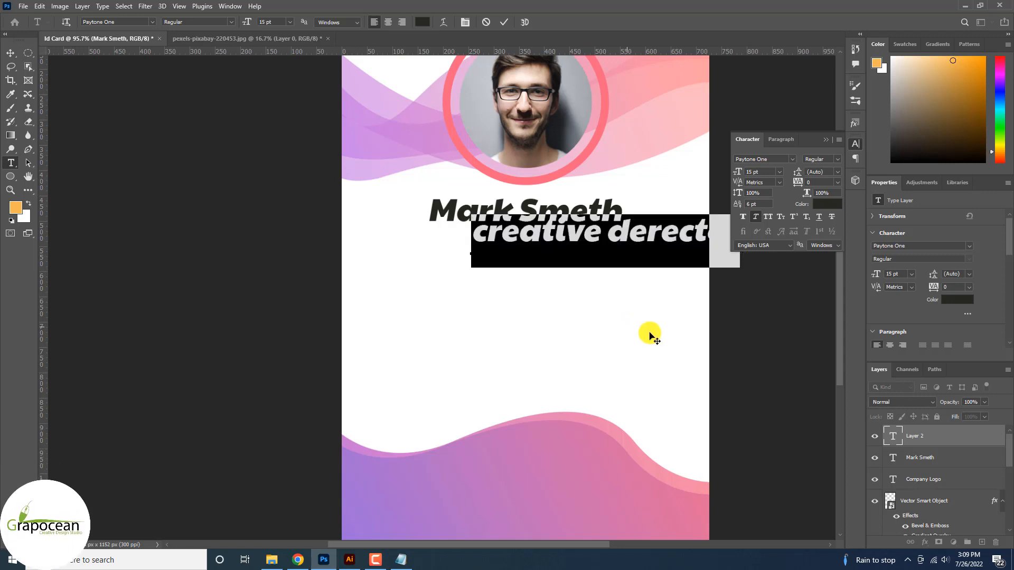
{"action": "left_click", "coordinate": [157, 22]}
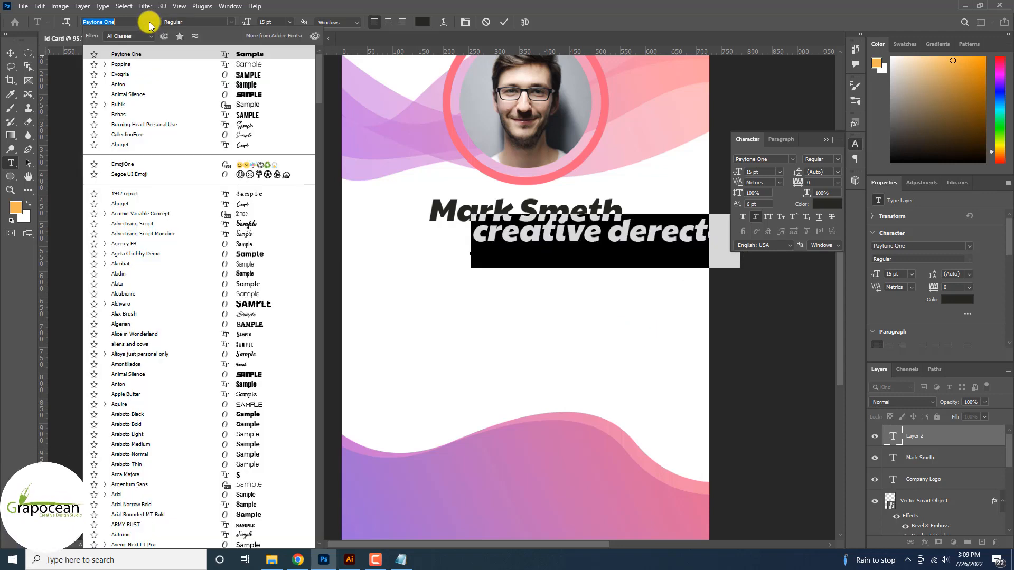
{"action": "left_click", "coordinate": [185, 67]}
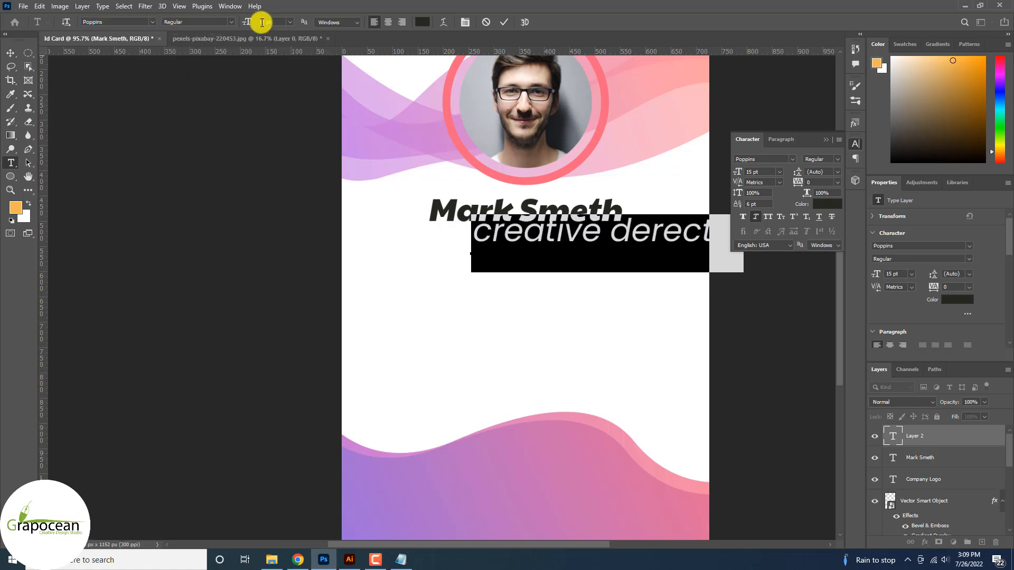
{"action": "left_click_drag", "start_coordinate": [243, 20], "coordinate": [243, 22]}
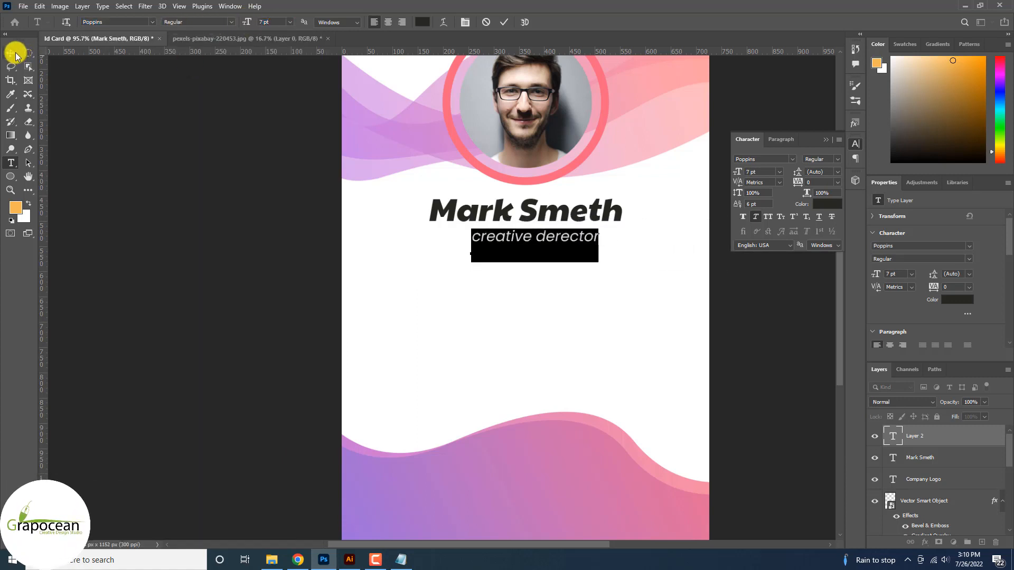
{"action": "left_click", "coordinate": [11, 53]}
{"action": "left_click_drag", "start_coordinate": [546, 244], "coordinate": [532, 244]}
{"action": "scroll", "coordinate": [570, 262], "scroll_direction": "down", "scroll_amount": 3}
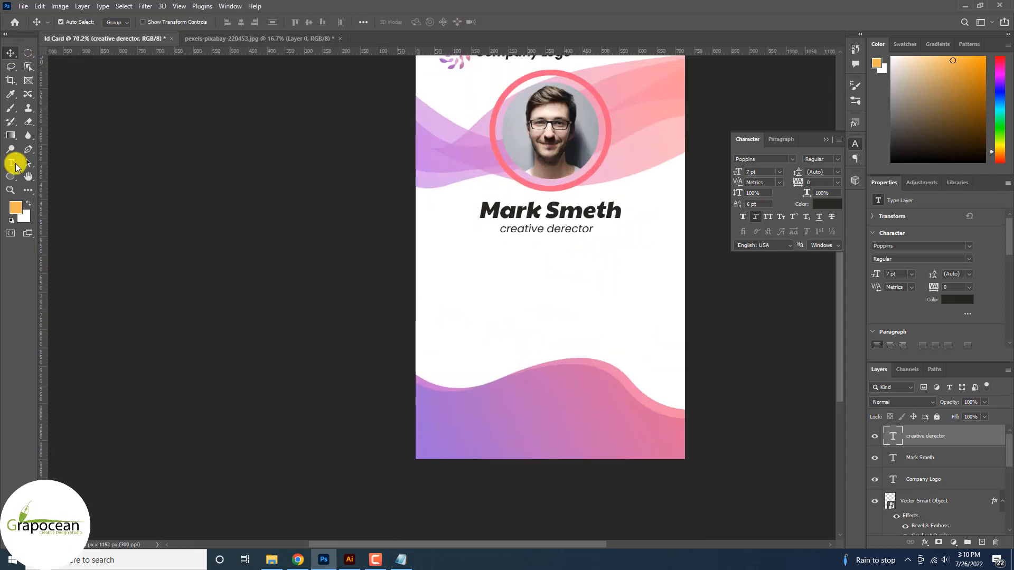
Change the name's font to Evogria and nudge the title slightly right
{"action": "left_click", "coordinate": [15, 165]}
{"action": "scroll", "coordinate": [538, 244], "scroll_direction": "up", "scroll_amount": 3}
{"action": "left_click_drag", "start_coordinate": [452, 199], "coordinate": [708, 219]}
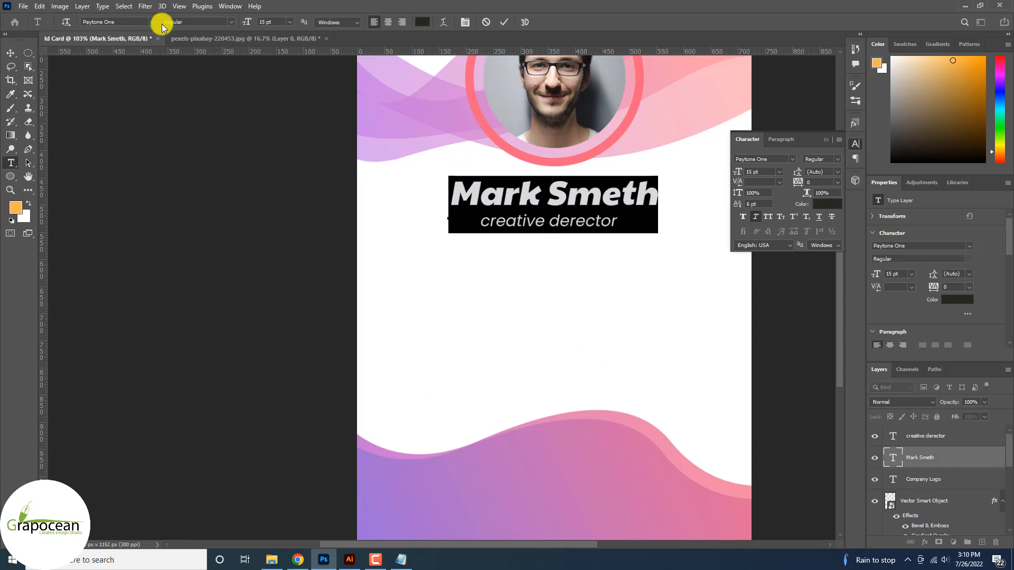
{"action": "left_click", "coordinate": [152, 22]}
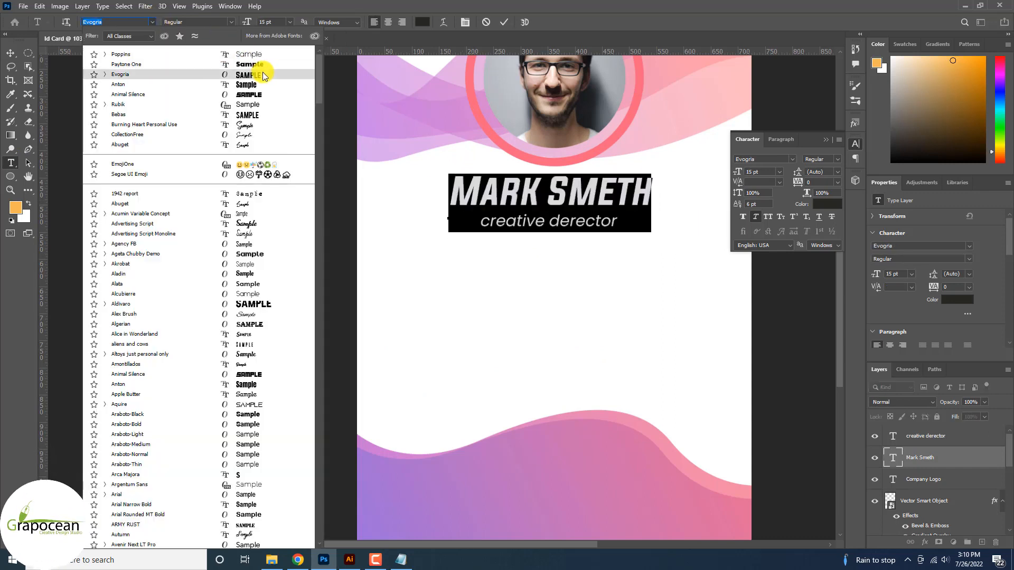
{"action": "left_click", "coordinate": [262, 71]}
{"action": "left_click", "coordinate": [11, 53]}
{"action": "left_click_drag", "start_coordinate": [591, 224], "coordinate": [591, 226]}
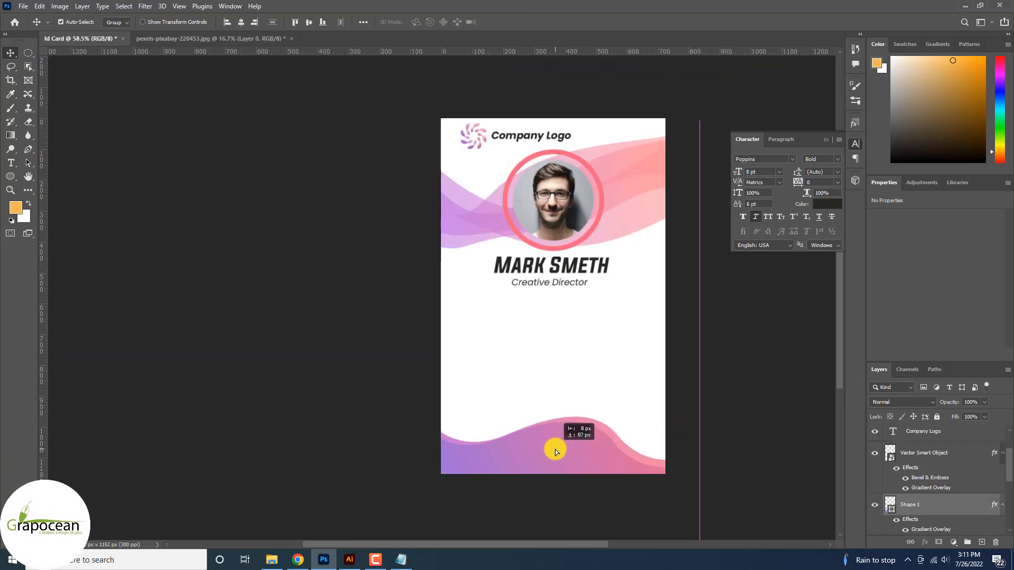
Give the name layer a violet-to-pink Gradient Overlay layer style
{"action": "left_click", "coordinate": [695, 375]}
{"action": "scroll", "coordinate": [584, 306], "scroll_direction": "up", "scroll_amount": 2}
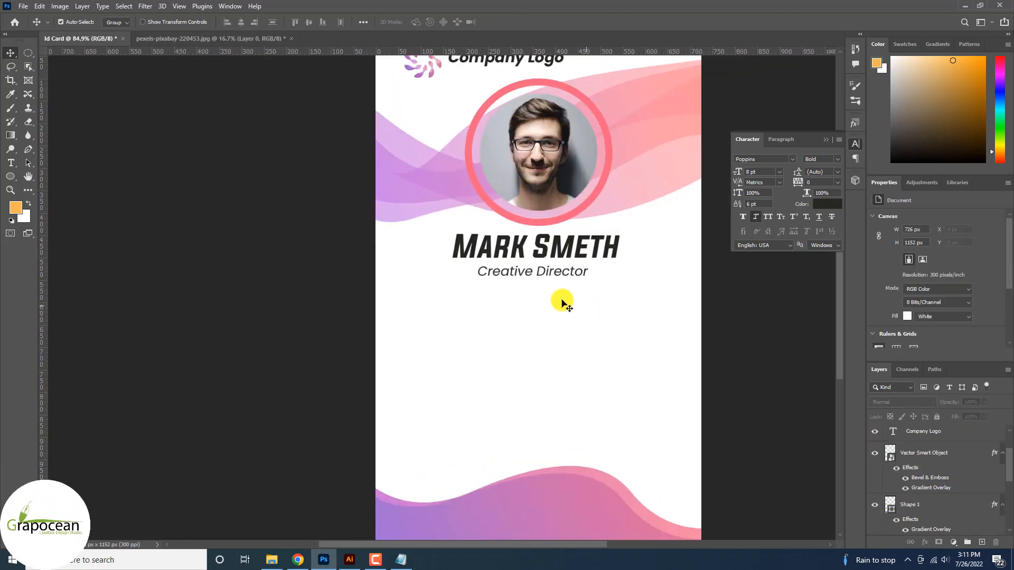
{"action": "left_click", "coordinate": [12, 164]}
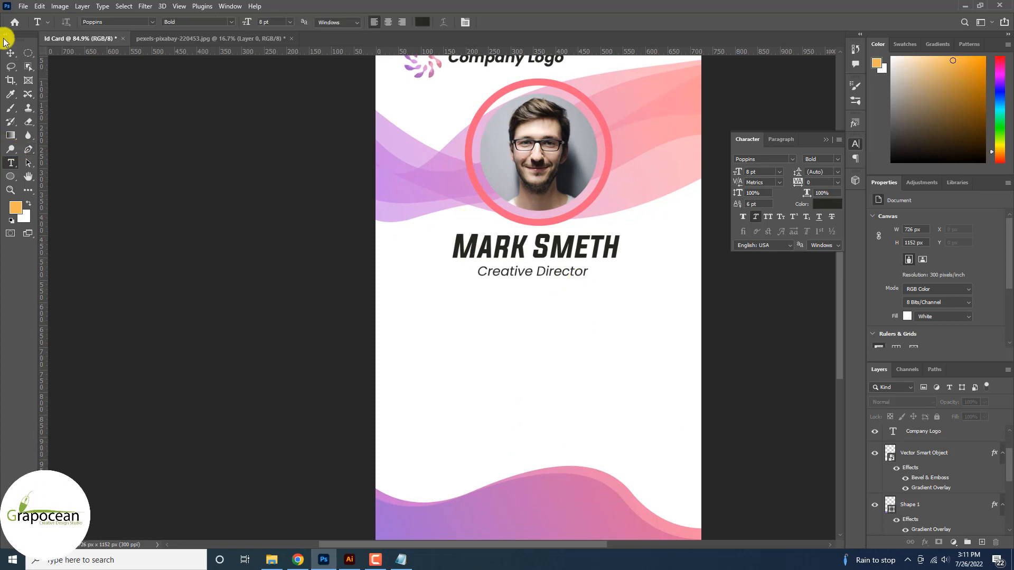
{"action": "left_click", "coordinate": [10, 51]}
{"action": "left_click", "coordinate": [586, 247]}
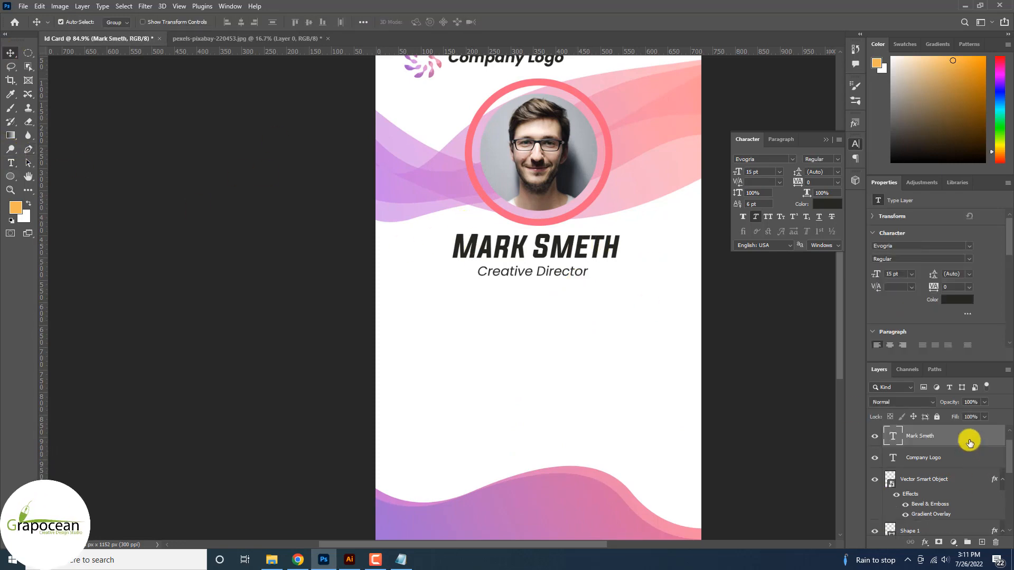
{"action": "right_click", "coordinate": [969, 436]}
{"action": "left_click", "coordinate": [861, 68]}
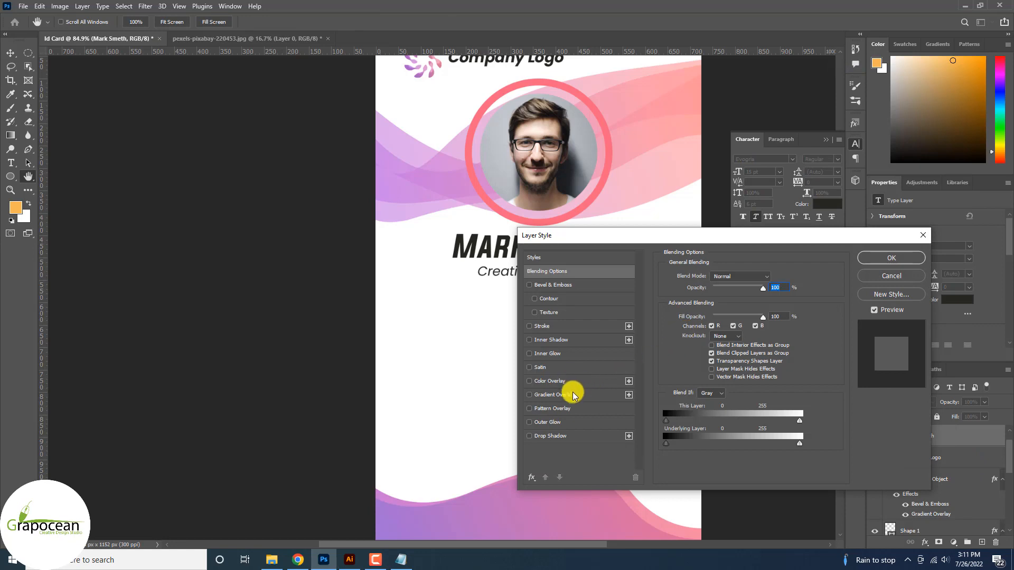
{"action": "left_click", "coordinate": [575, 397]}
{"action": "left_click_drag", "start_coordinate": [803, 233], "coordinate": [462, 376]}
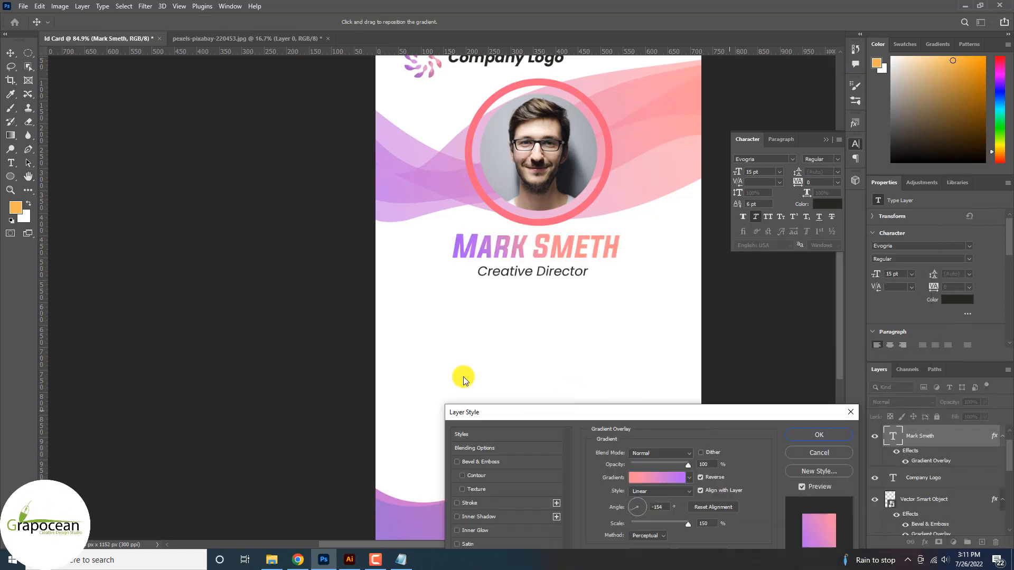
{"action": "left_click", "coordinate": [576, 400]}
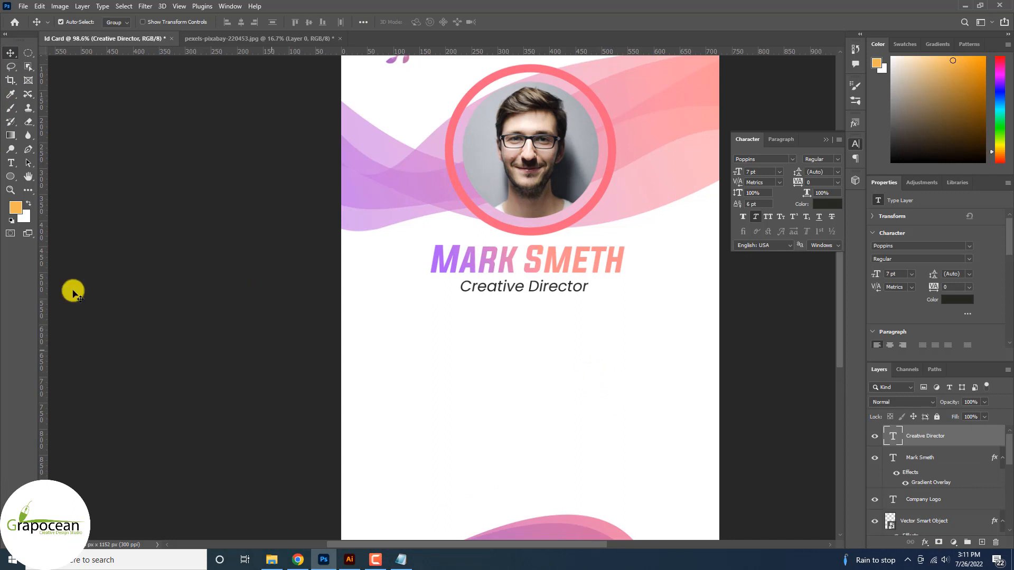
Draw a long ellipse under the title and fill it with black
{"action": "left_click_drag", "start_coordinate": [10, 176], "coordinate": [52, 186]}
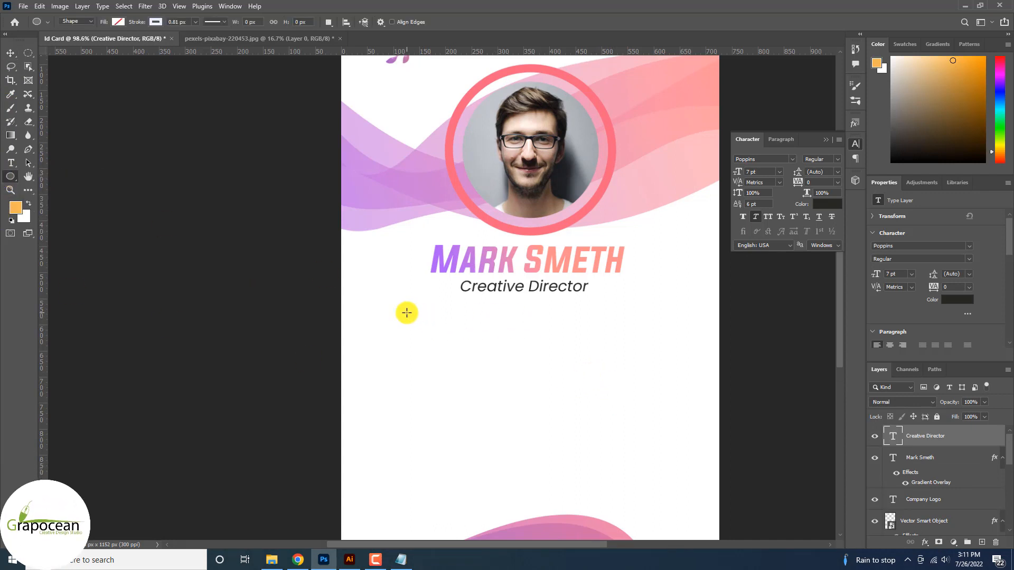
{"action": "mouse_move", "coordinate": [570, 329]}
{"action": "left_mouse_down"}
{"action": "mouse_move", "coordinate": [644, 322]}
{"action": "mouse_move", "coordinate": [650, 308]}
{"action": "left_mouse_up"}
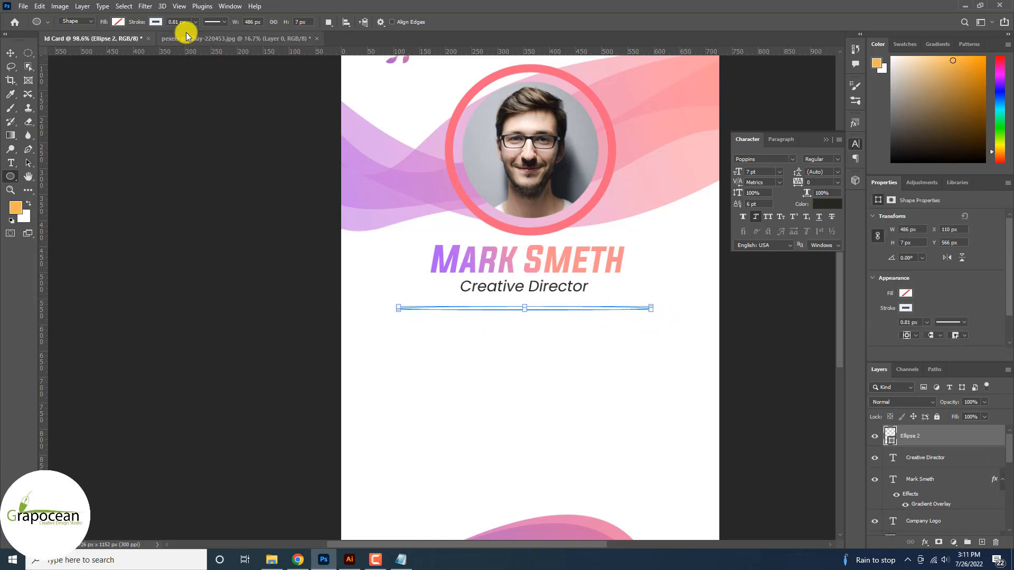
{"action": "left_click", "coordinate": [118, 21]}
{"action": "left_click", "coordinate": [120, 22]}
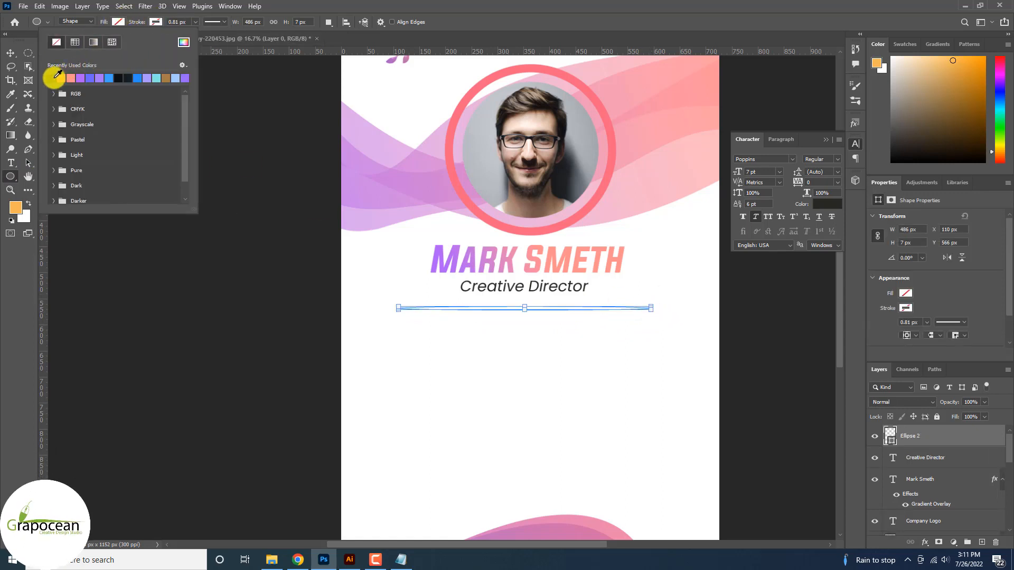
{"action": "left_click", "coordinate": [58, 77]}
{"action": "key", "text": "v"}
{"action": "scroll", "coordinate": [660, 346], "scroll_direction": "down", "scroll_amount": 3}
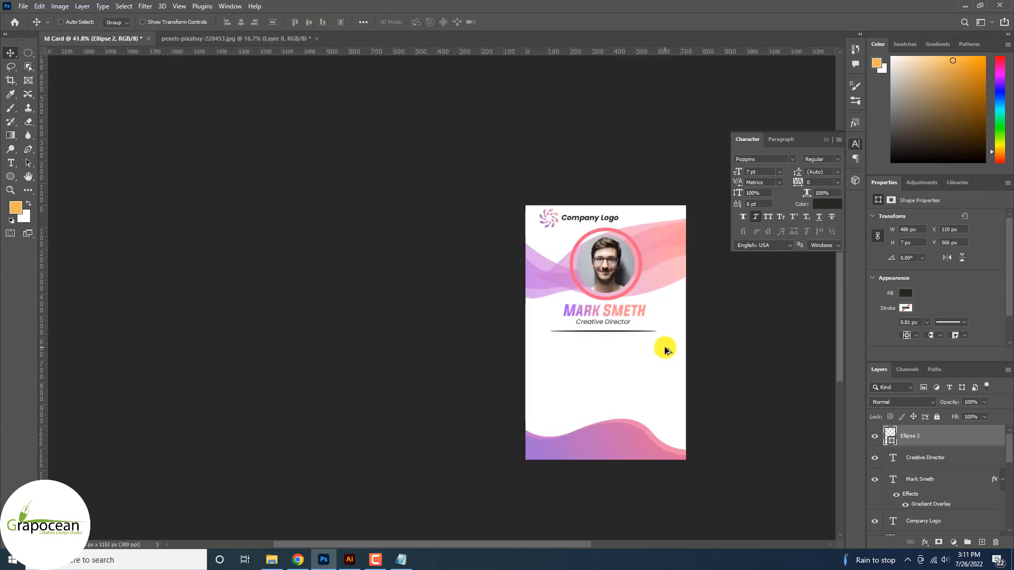
{"action": "scroll", "coordinate": [670, 360], "scroll_direction": "up", "scroll_amount": 5}
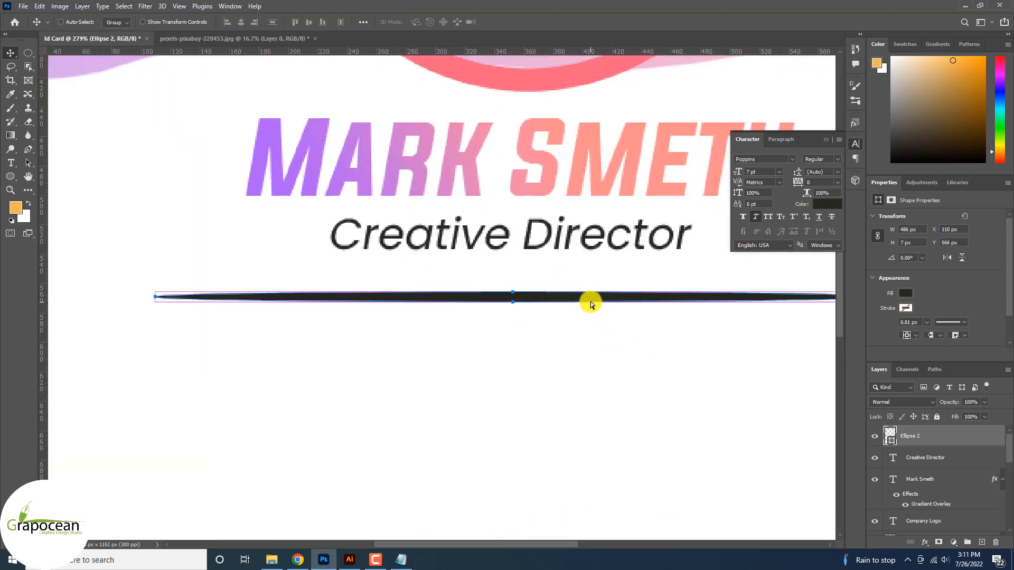
Flatten the divider ellipse to 3 px tall with Free Transform
{"action": "key", "text": "ctrl+t"}
{"action": "scroll", "coordinate": [525, 312], "scroll_direction": "up", "scroll_amount": 2}
{"action": "left_click_drag", "start_coordinate": [507, 314], "coordinate": [508, 305]}
{"action": "left_click", "coordinate": [515, 21]}
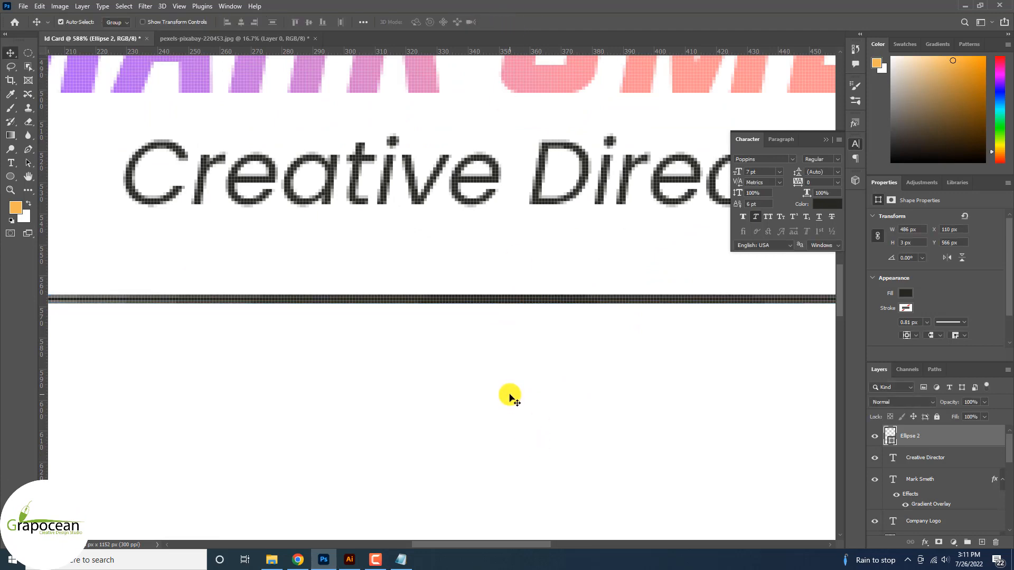
{"action": "scroll", "coordinate": [509, 364], "scroll_direction": "down", "scroll_amount": 2}
{"action": "scroll", "coordinate": [510, 364], "scroll_direction": "down", "scroll_amount": 2}
{"action": "scroll", "coordinate": [636, 437], "scroll_direction": "down", "scroll_amount": 4}
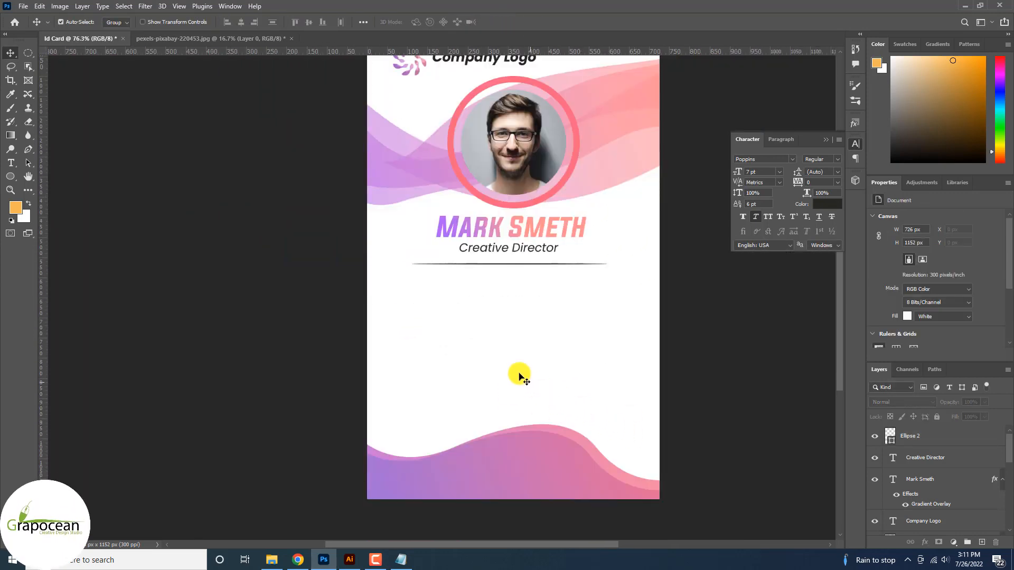
Type an 'ID:' line followed by the ID number below the divider
{"action": "scroll", "coordinate": [507, 338], "scroll_direction": "up", "scroll_amount": 2}
{"action": "left_click", "coordinate": [11, 162]}
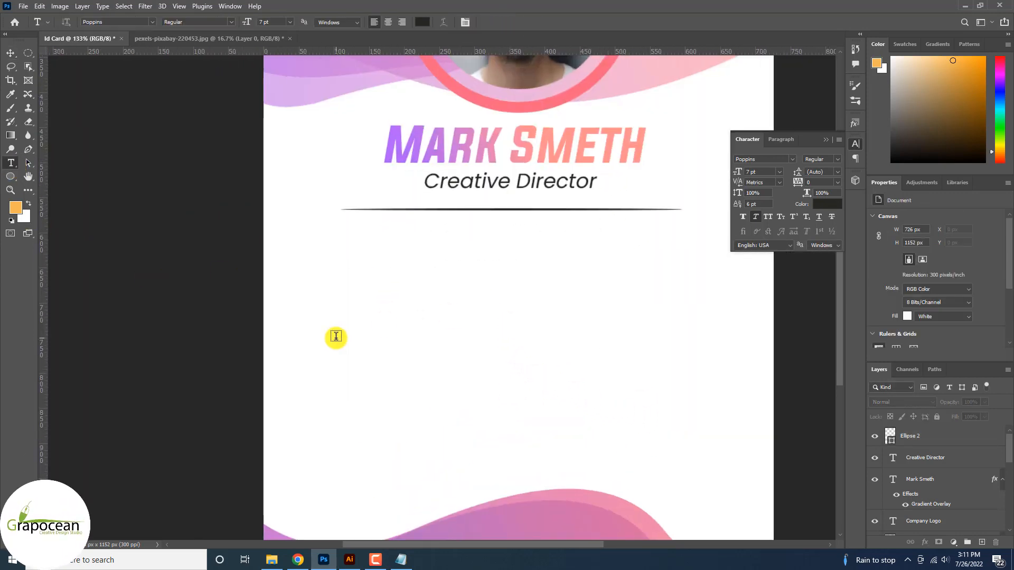
{"action": "left_click", "coordinate": [359, 285]}
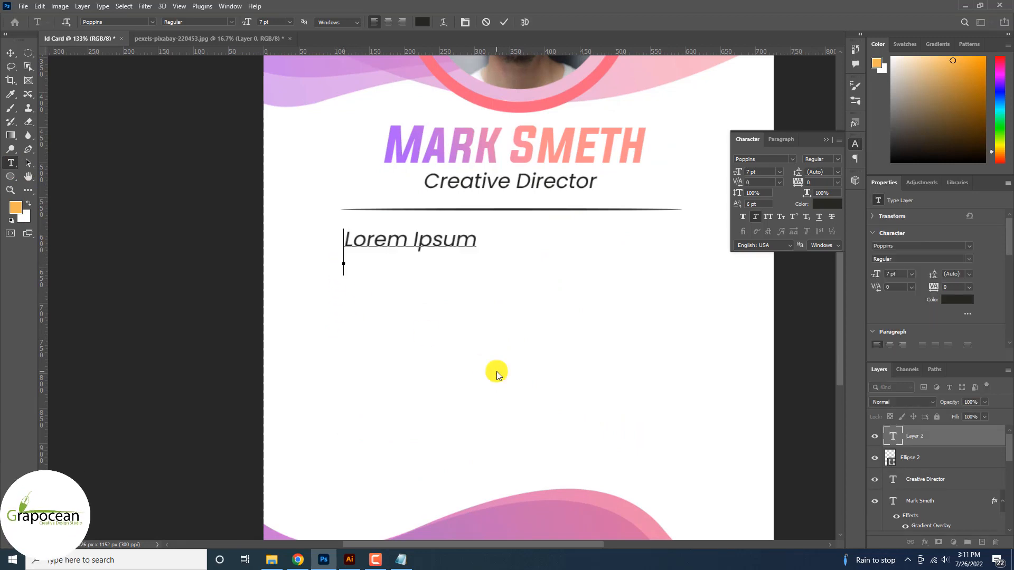
{"action": "key", "text": "BackSpace"}
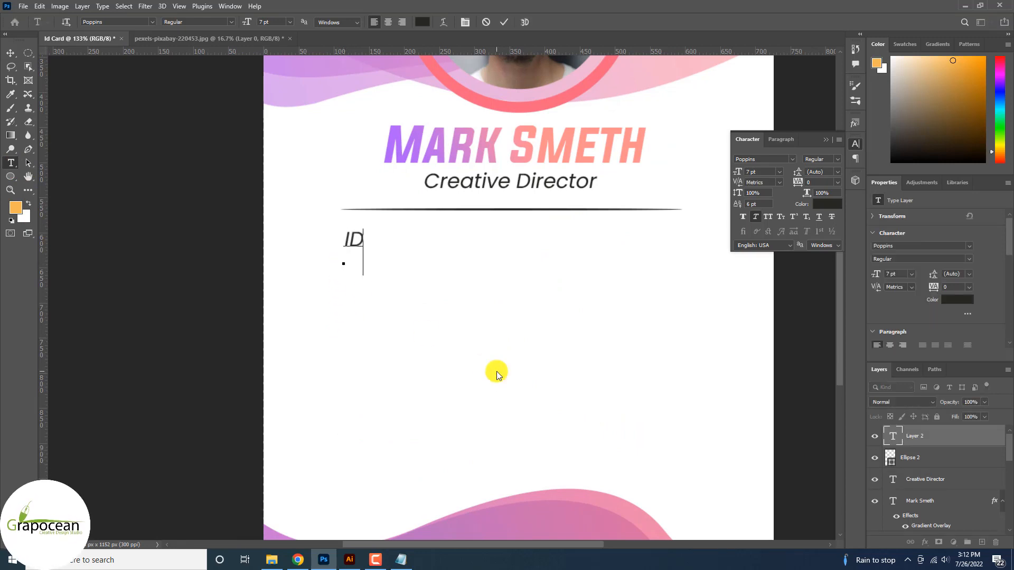
{"action": "type", "text": "ID:"}
{"action": "key", "text": "Left"}
{"action": "key", "text": "Right"}
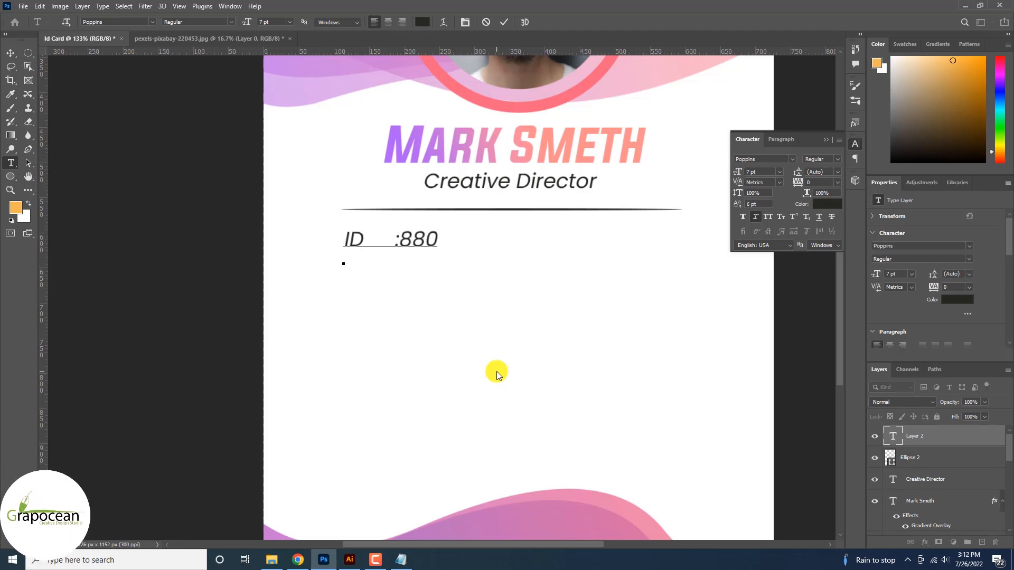
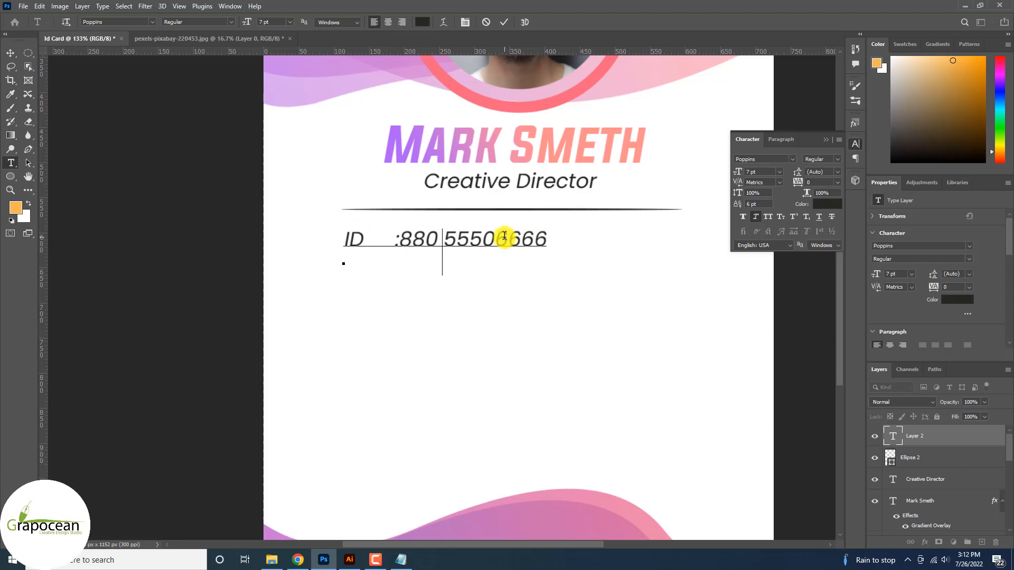
Split the ID number into spaced groups and set the line to 5 pt
{"action": "double_click", "coordinate": [502, 237]}
{"action": "left_click", "coordinate": [500, 237]}
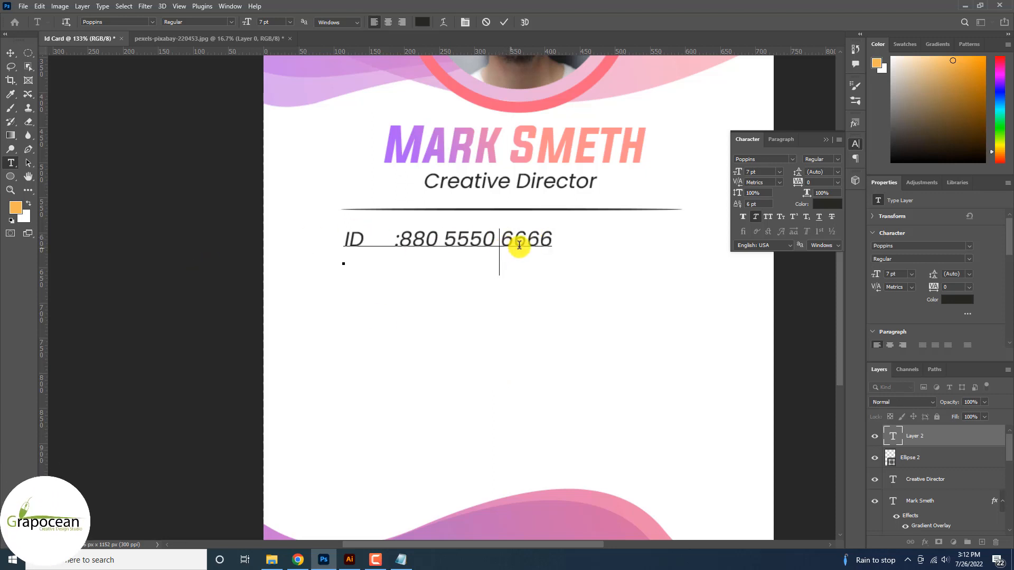
{"action": "left_click", "coordinate": [403, 238]}
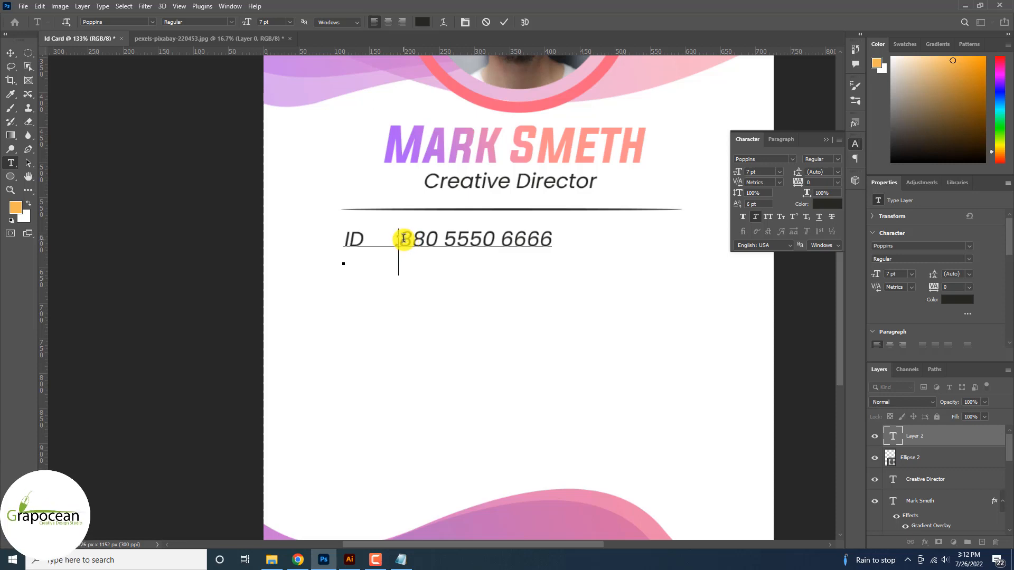
{"action": "left_click_drag", "start_coordinate": [546, 238], "coordinate": [301, 238]}
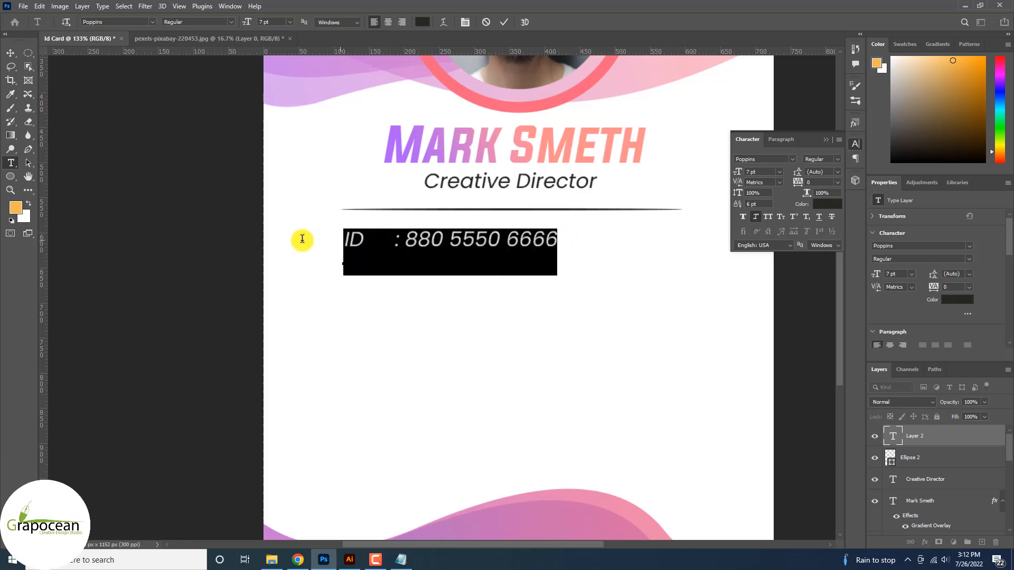
{"action": "left_click_drag", "start_coordinate": [249, 22], "coordinate": [239, 28]}
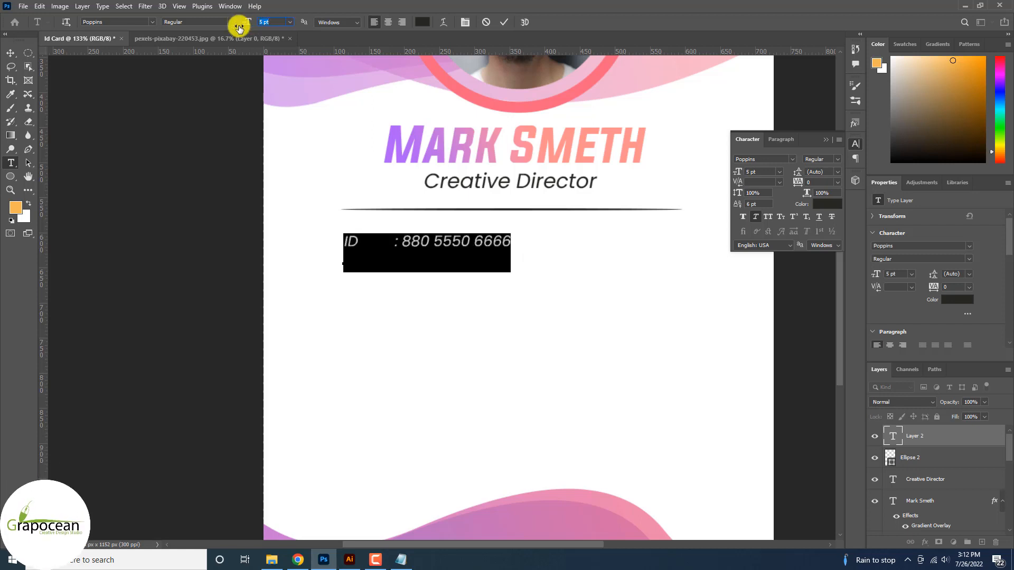
{"action": "left_click", "coordinate": [6, 52]}
{"action": "scroll", "coordinate": [484, 280], "scroll_direction": "down", "scroll_amount": 3}
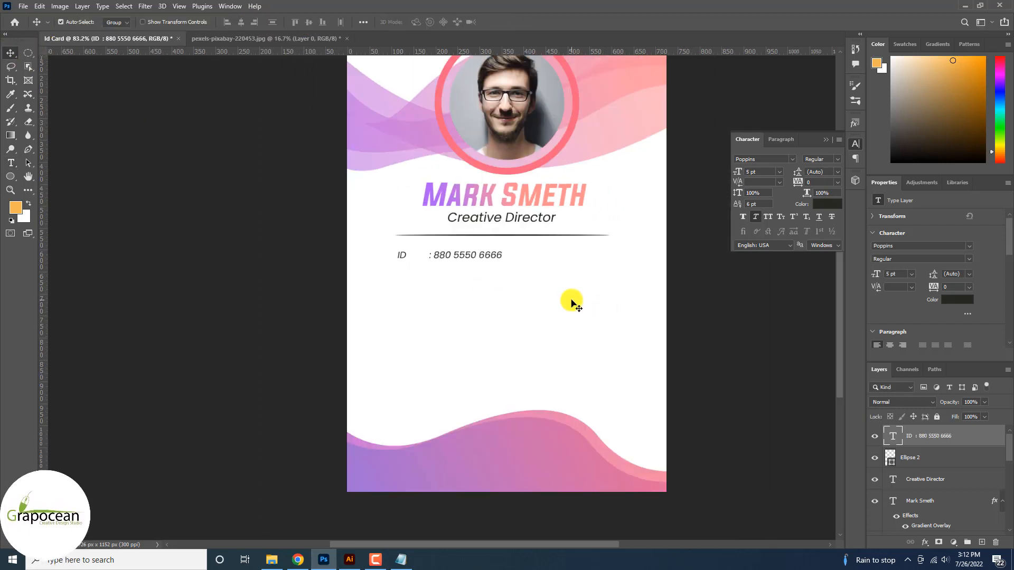
Change the label to 'ID No' and reposition the ID text
{"action": "mouse_move", "coordinate": [483, 258]}
{"action": "left_mouse_down"}
{"action": "mouse_move", "coordinate": [525, 259]}
{"action": "mouse_move", "coordinate": [485, 268]}
{"action": "left_mouse_up"}
{"action": "left_click", "coordinate": [10, 163]}
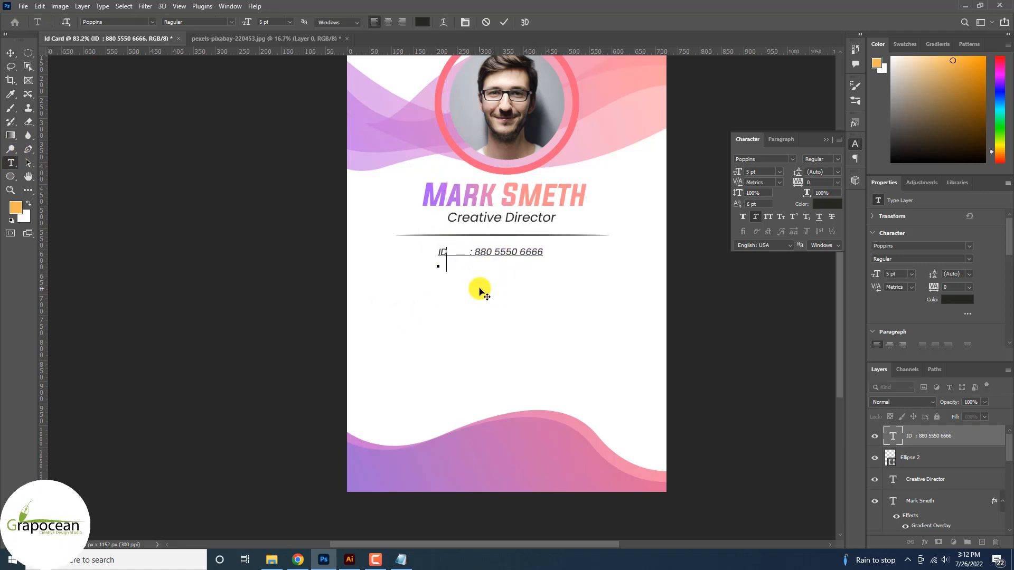
{"action": "type", "text": "o"}
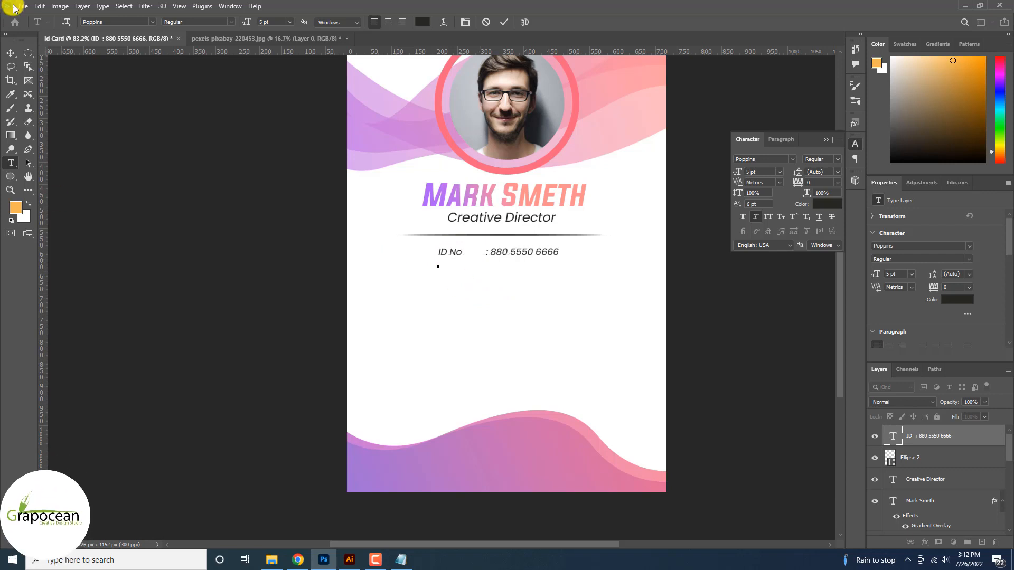
{"action": "left_click", "coordinate": [10, 53]}
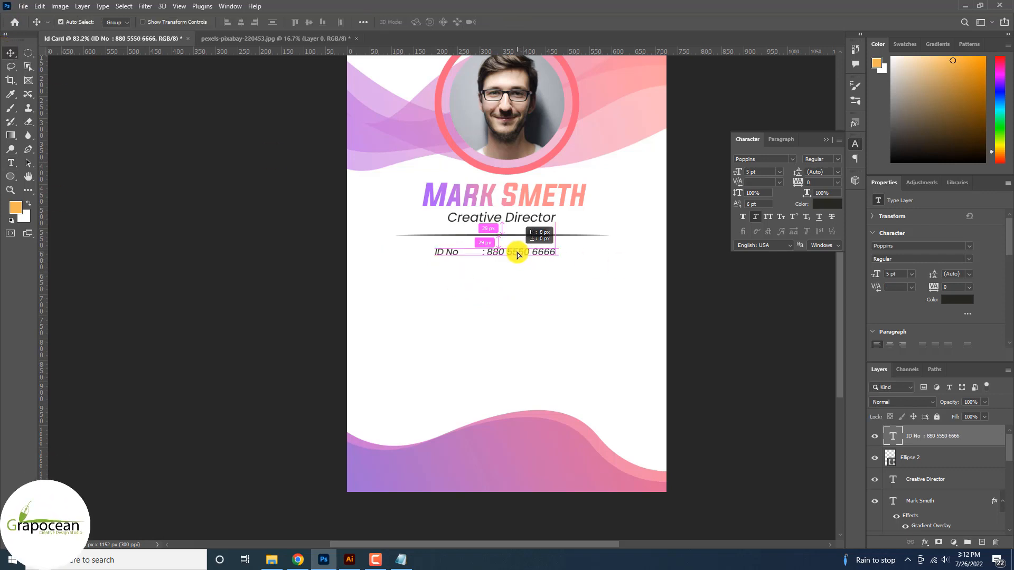
{"action": "left_click_drag", "start_coordinate": [518, 255], "coordinate": [518, 256]}
Add Email and Web lines with the contact e-mail and website address
{"action": "left_click", "coordinate": [11, 165]}
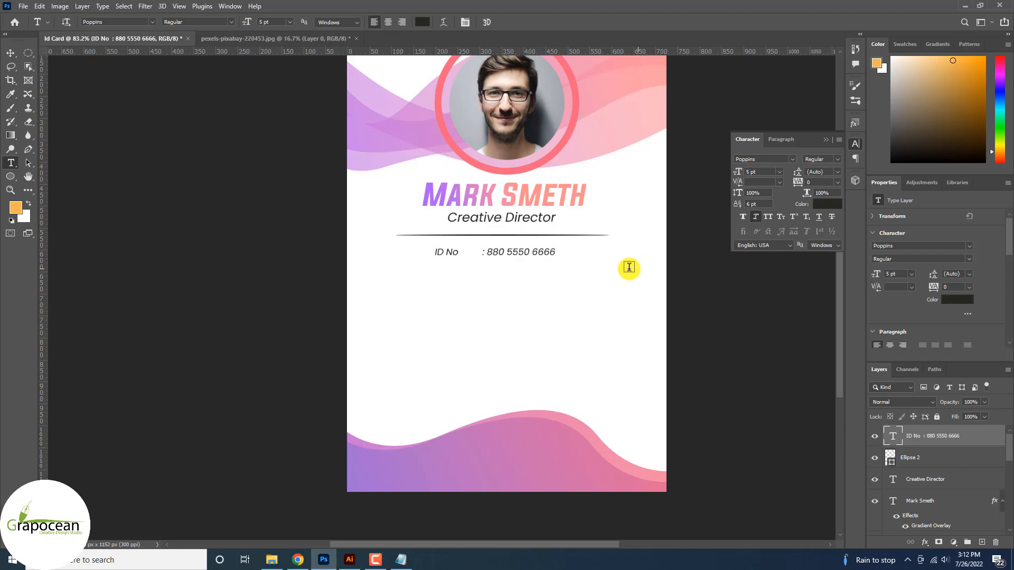
{"action": "left_click", "coordinate": [553, 251]}
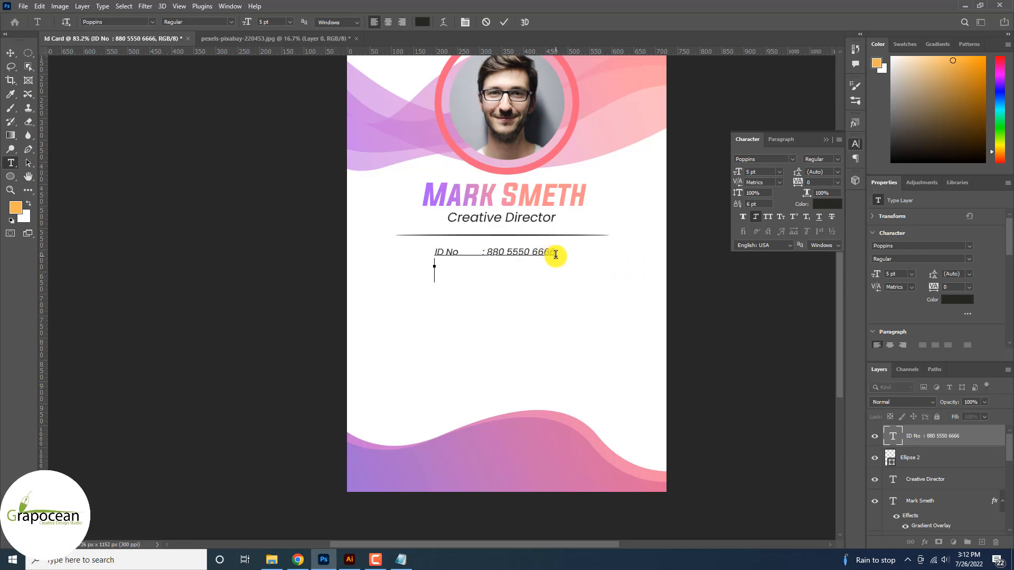
{"action": "type", "text": "Email\t"}
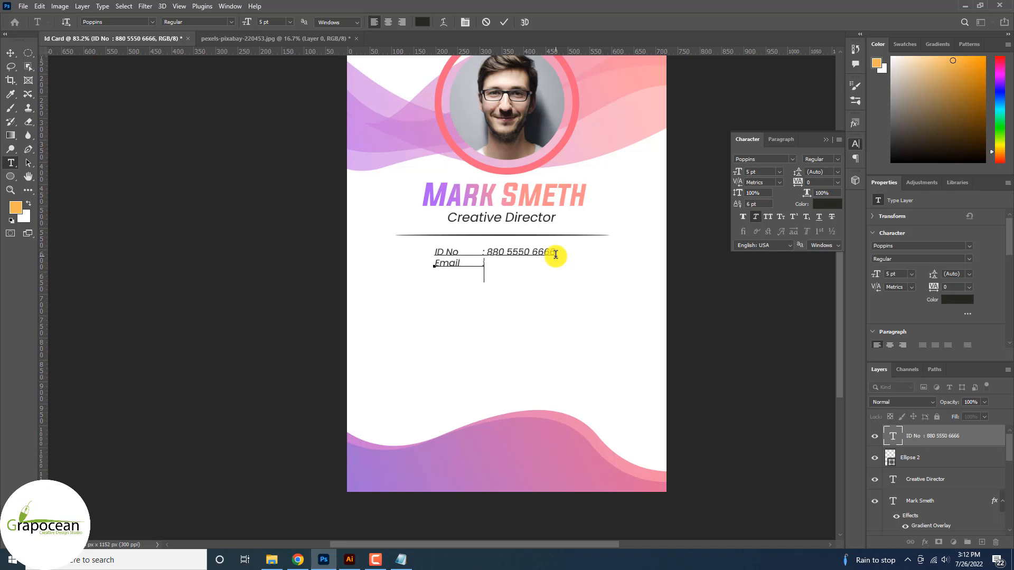
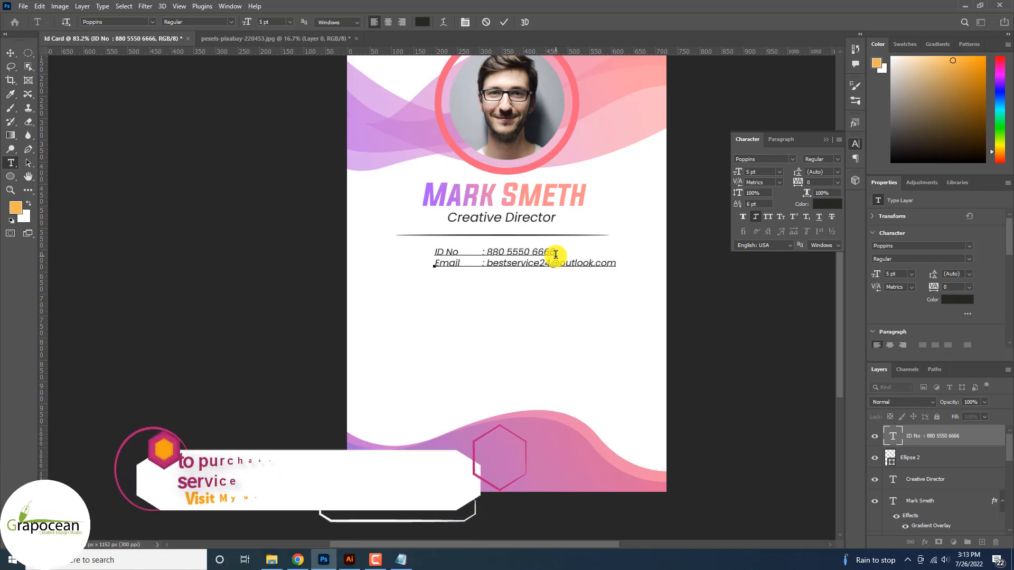
{"action": "key", "text": "Return"}
{"action": "type", "text": "Web\t:"}
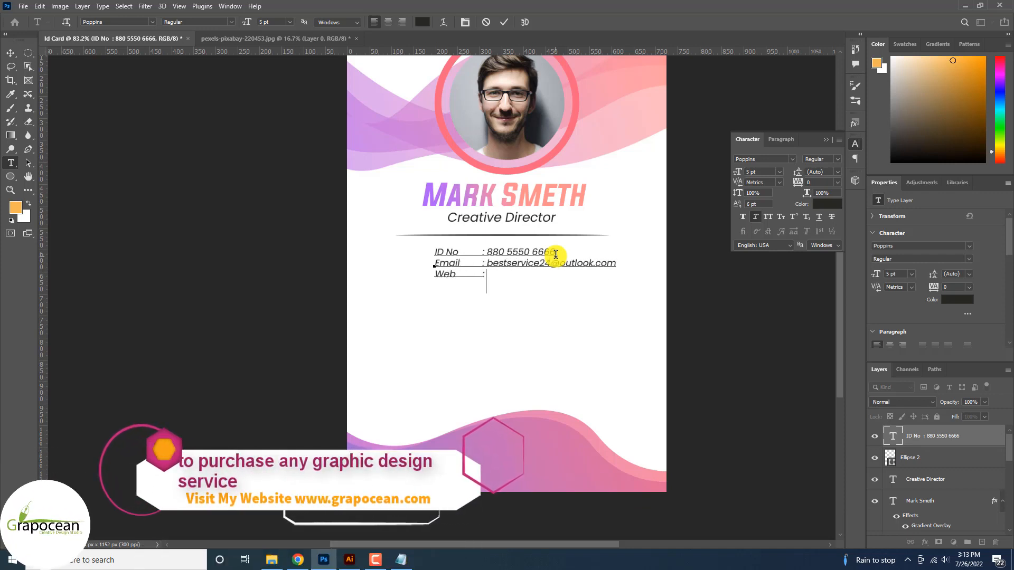
{"action": "type", "text": " www.grapocean.com"}
Set the line spacing of all three details lines to 9 pt
{"action": "left_click_drag", "start_coordinate": [600, 279], "coordinate": [313, 241]}
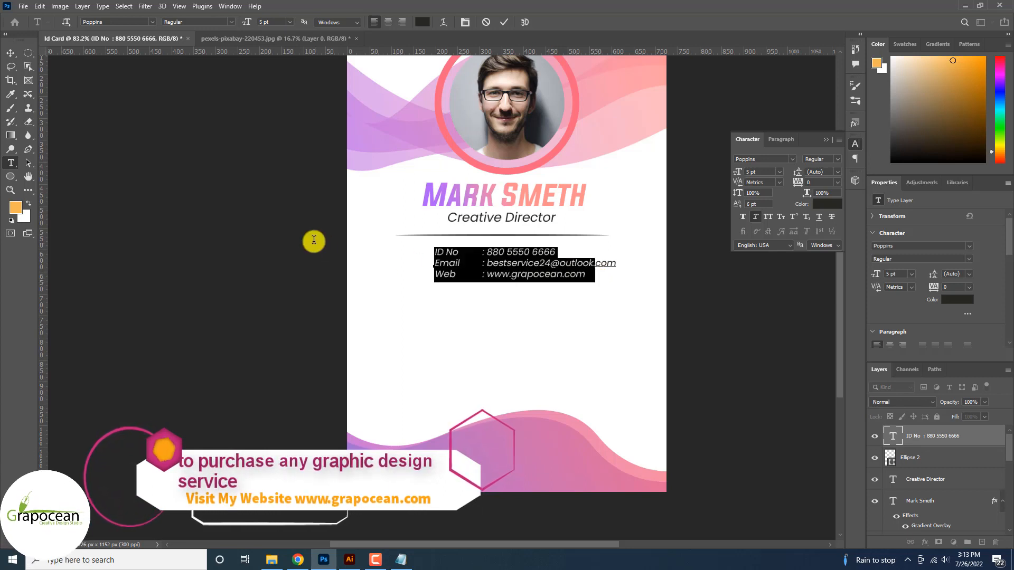
{"action": "left_click", "coordinate": [837, 172]}
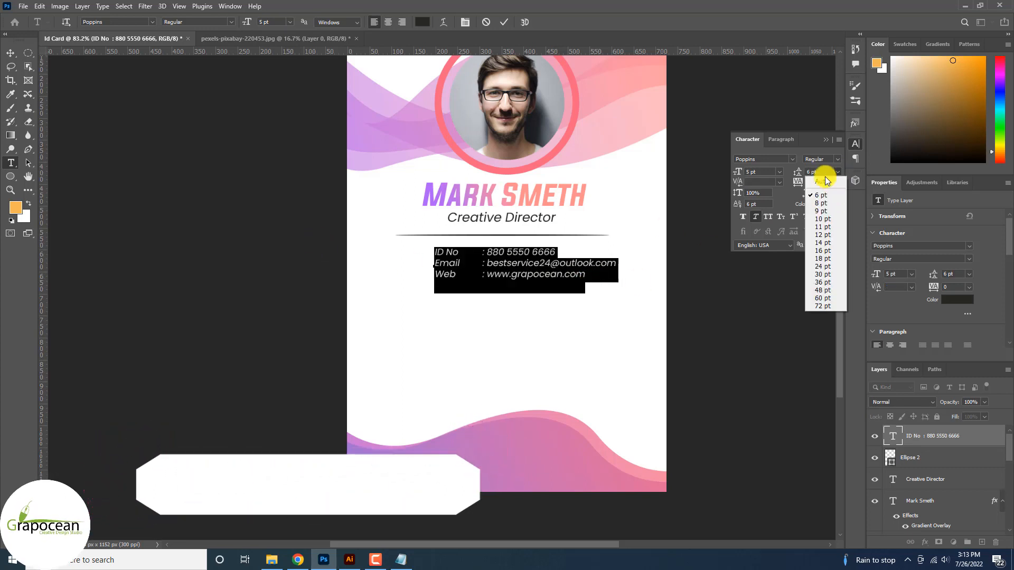
{"action": "left_click", "coordinate": [825, 181]}
{"action": "left_click", "coordinate": [836, 173]}
{"action": "left_click", "coordinate": [826, 212]}
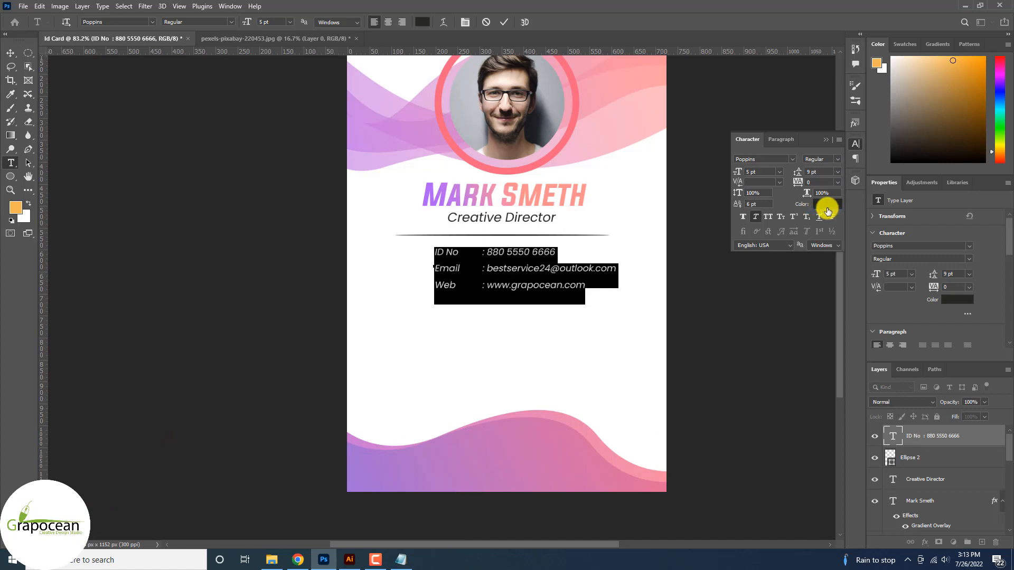
{"action": "left_click", "coordinate": [590, 287]}
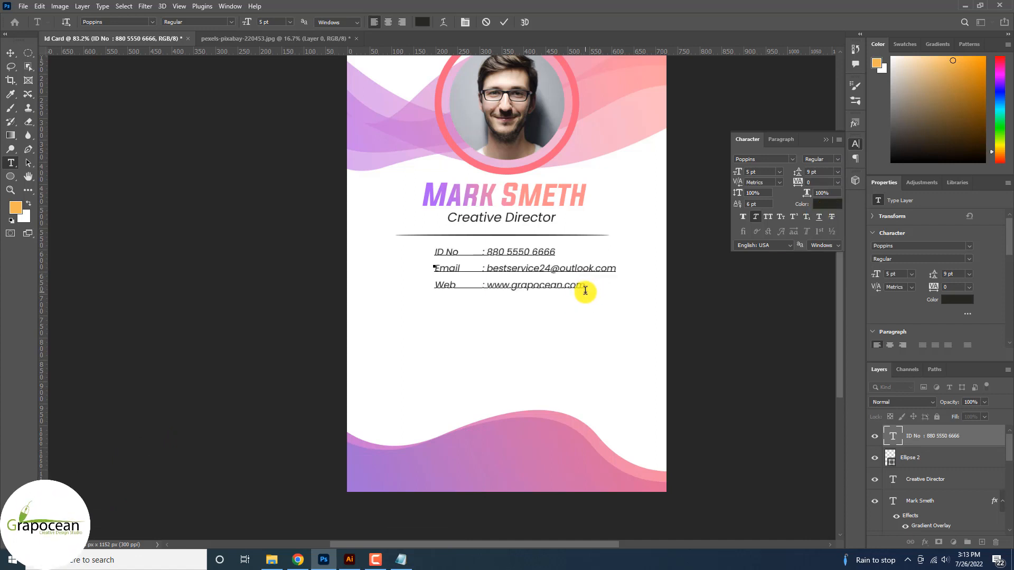
Shift the contact block left and move the Company Logo centred below the phone line
{"action": "mouse_move", "coordinate": [520, 287]}
{"action": "left_mouse_down"}
{"action": "mouse_move", "coordinate": [493, 295]}
{"action": "mouse_move", "coordinate": [503, 296]}
{"action": "left_mouse_up"}
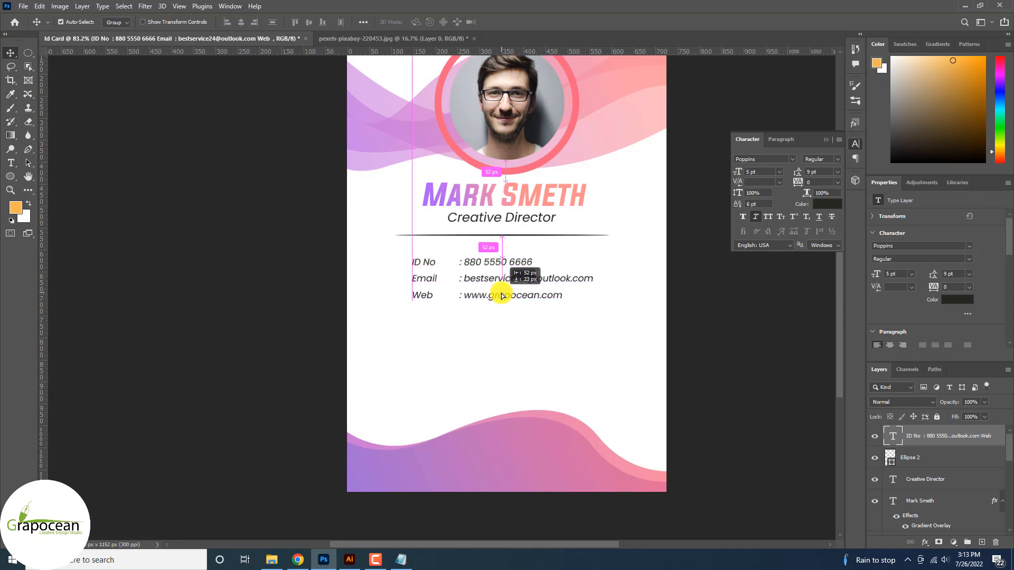
{"action": "scroll", "coordinate": [525, 311], "scroll_direction": "down", "scroll_amount": 5}
{"action": "scroll", "coordinate": [532, 295], "scroll_direction": "up", "scroll_amount": 1}
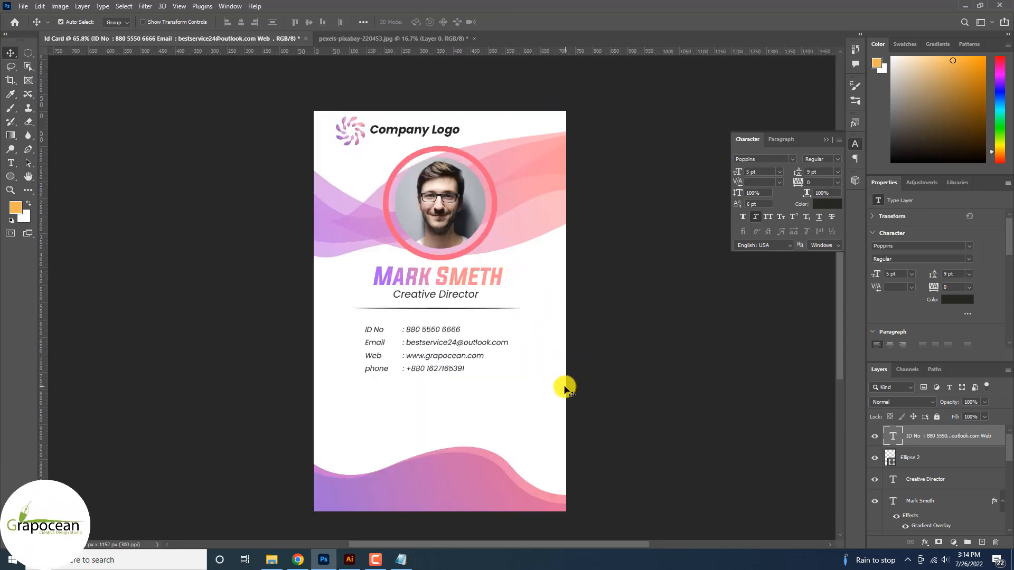
{"action": "left_click", "coordinate": [402, 130]}
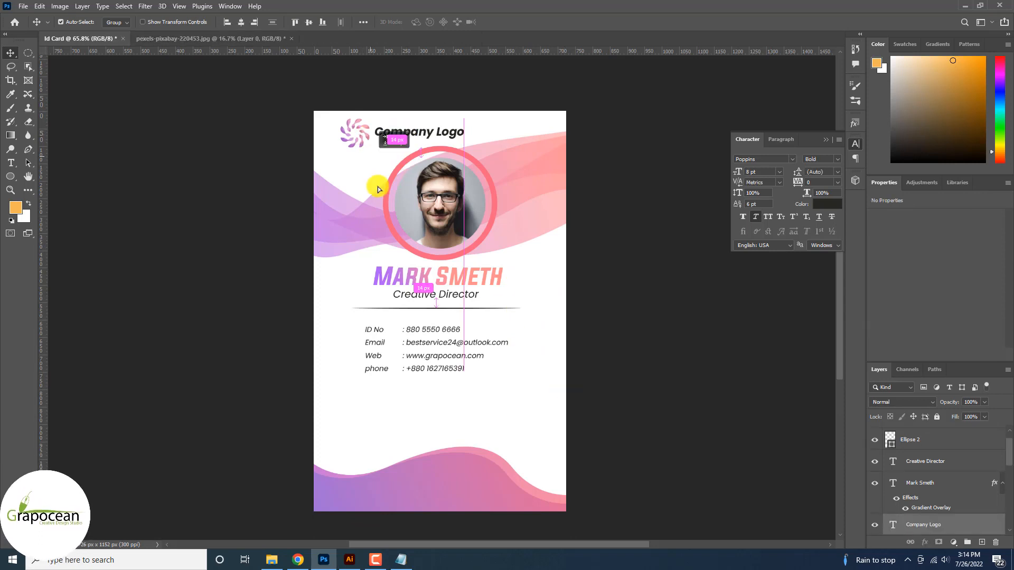
{"action": "left_click_drag", "start_coordinate": [360, 155], "coordinate": [398, 414]}
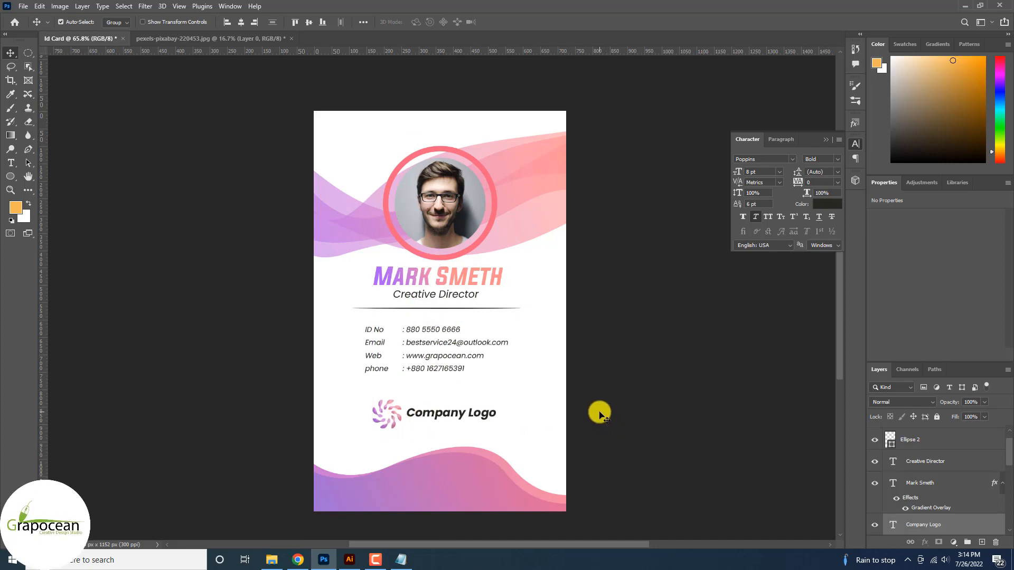
{"action": "scroll", "coordinate": [600, 414], "scroll_direction": "down", "scroll_amount": 2}
Open qrcode.png and drag its layer into the Id Card document
{"action": "left_click", "coordinate": [22, 6]}
{"action": "left_click", "coordinate": [33, 29]}
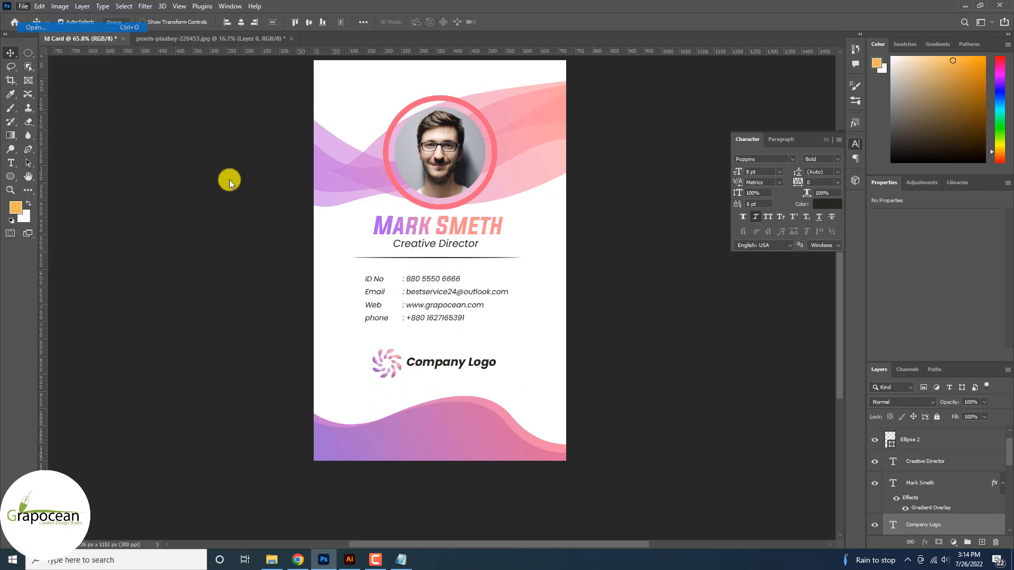
{"action": "scroll", "coordinate": [377, 172], "scroll_direction": "down", "scroll_amount": 10}
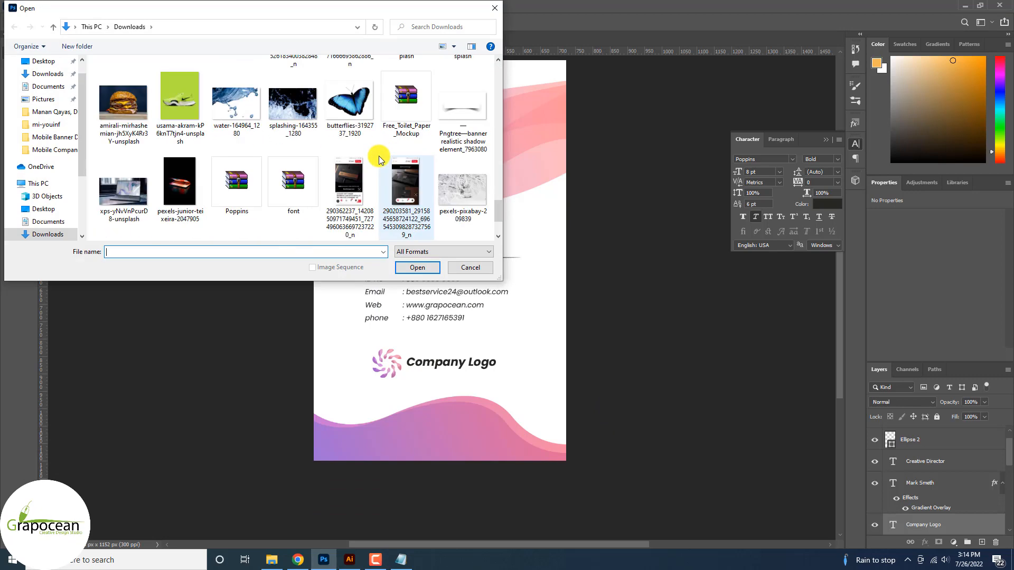
{"action": "scroll", "coordinate": [380, 159], "scroll_direction": "down", "scroll_amount": 5}
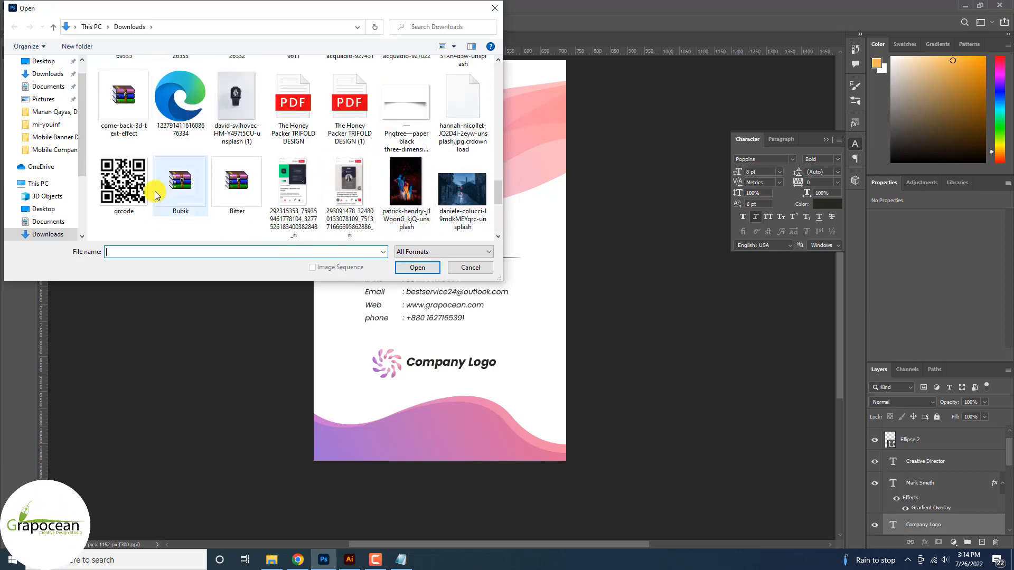
{"action": "left_click", "coordinate": [122, 185]}
{"action": "left_click", "coordinate": [417, 267]}
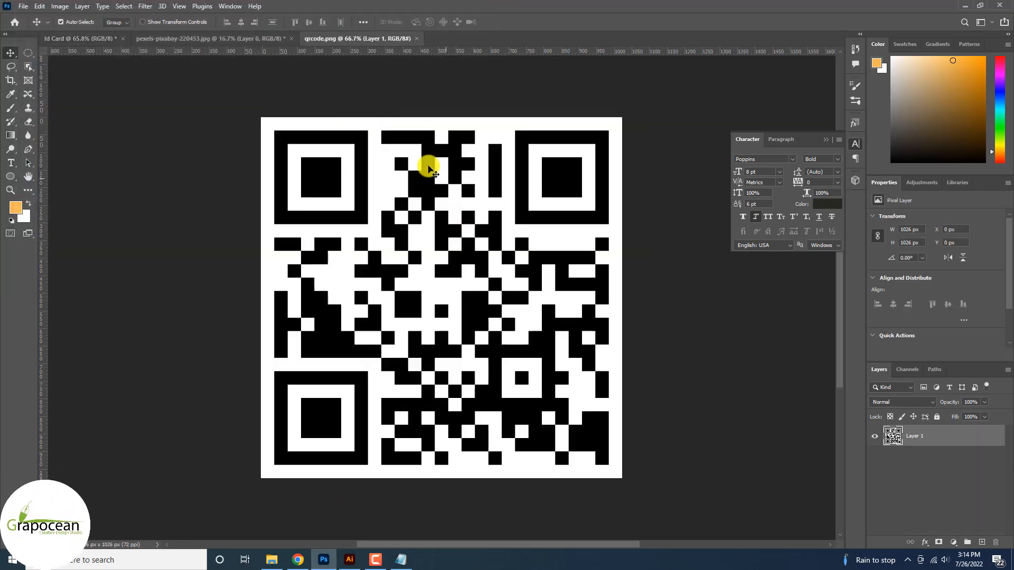
{"action": "left_click_drag", "start_coordinate": [426, 163], "coordinate": [525, 160]}
Scale the QR code down to a small square beside the logo
{"action": "key", "text": "ctrl+t"}
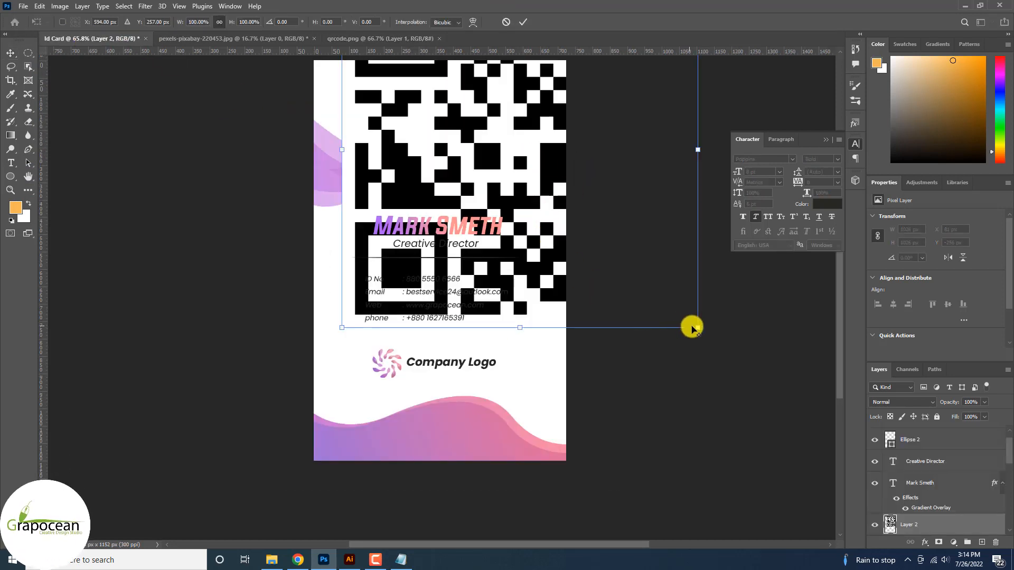
{"action": "left_click_drag", "start_coordinate": [693, 328], "coordinate": [551, 392]}
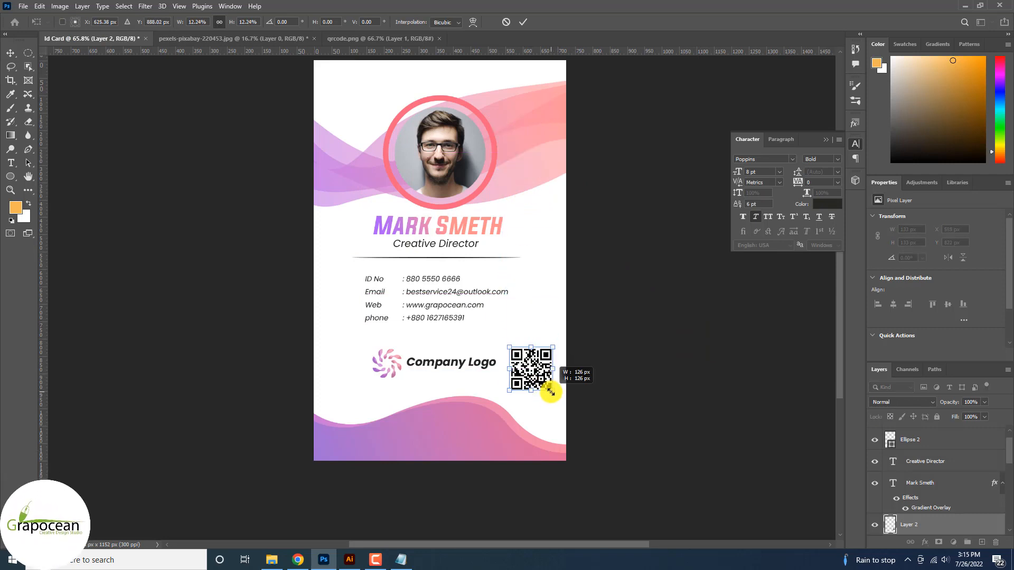
{"action": "left_click", "coordinate": [523, 22]}
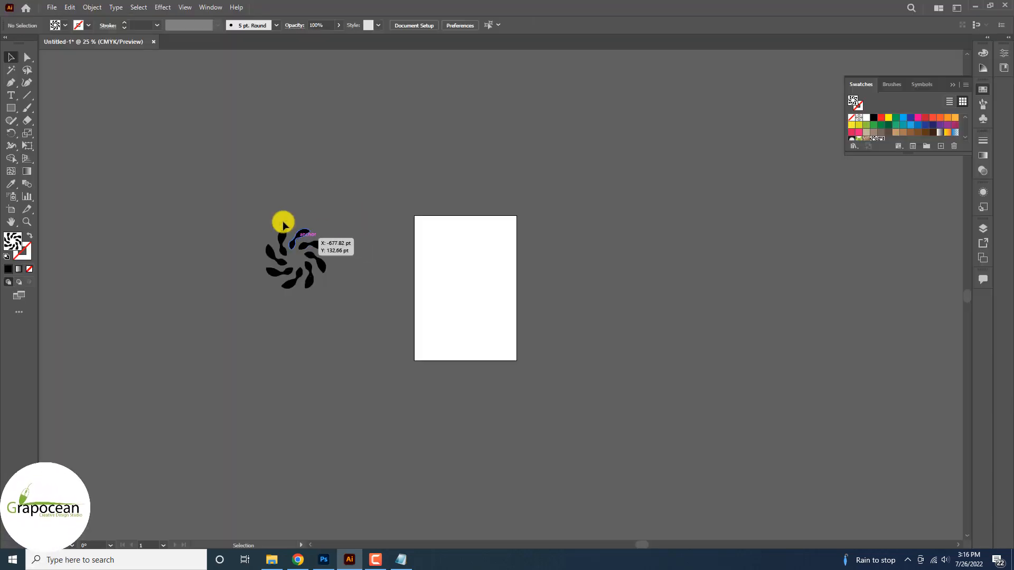
Reposition and shrink the swirl, then make a pattern from it via Object > Pattern > Make
{"action": "left_click_drag", "start_coordinate": [283, 226], "coordinate": [285, 228]}
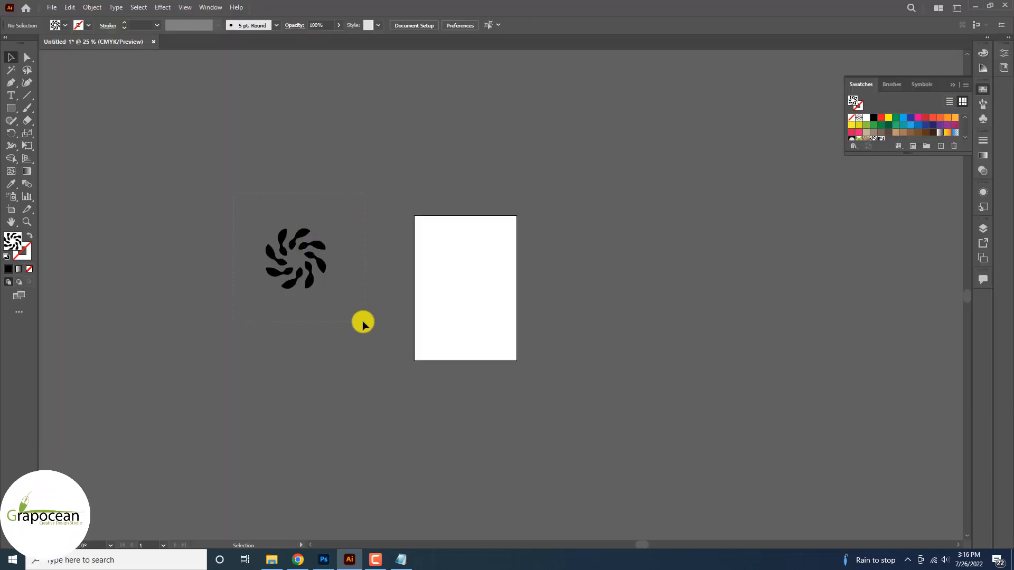
{"action": "left_click_drag", "start_coordinate": [326, 289], "coordinate": [312, 276]}
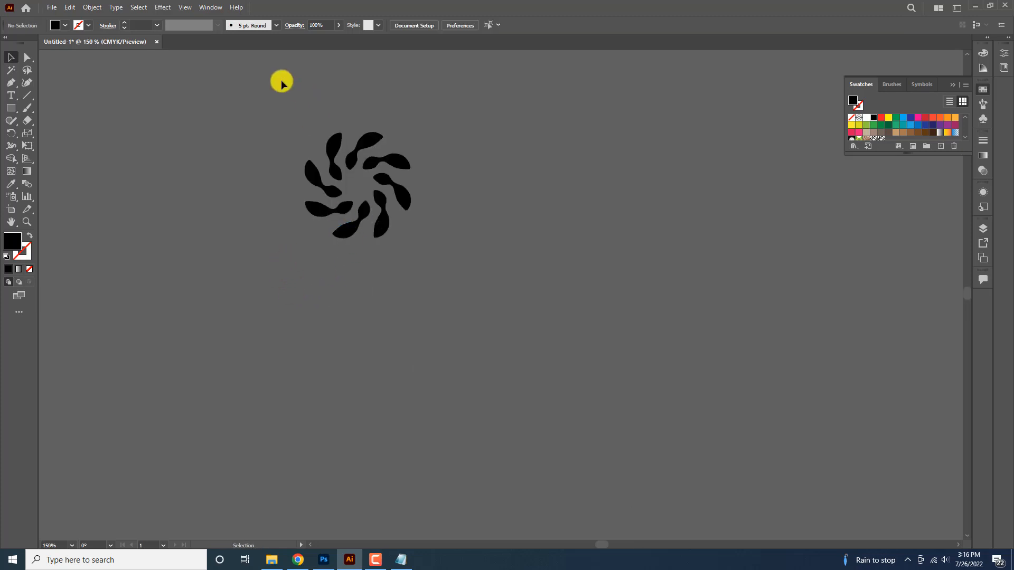
{"action": "left_click_drag", "start_coordinate": [281, 81], "coordinate": [460, 280]}
{"action": "left_click", "coordinate": [101, 9]}
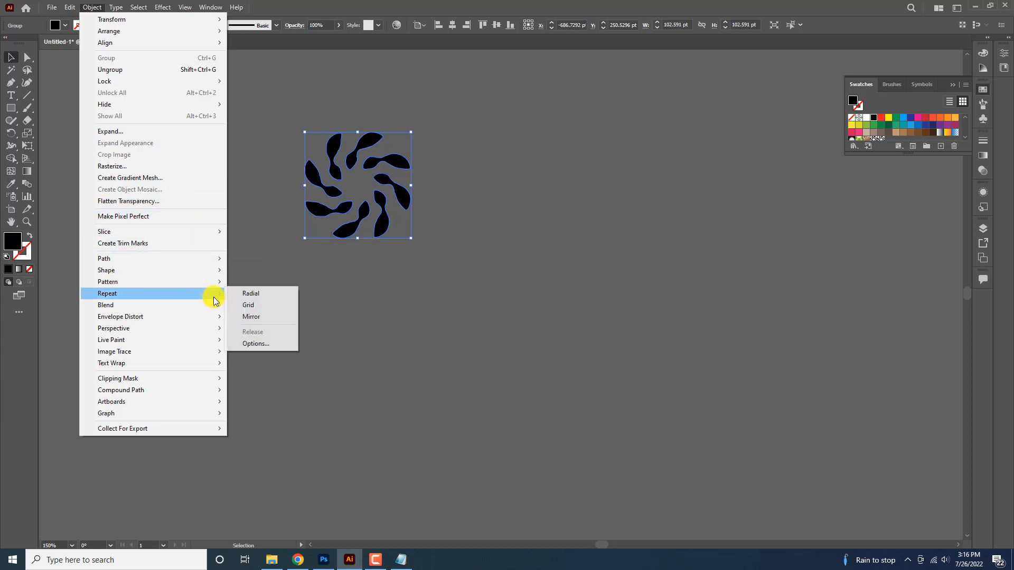
{"action": "mouse_move", "coordinate": [217, 282]}
{"action": "left_click", "coordinate": [256, 281]}
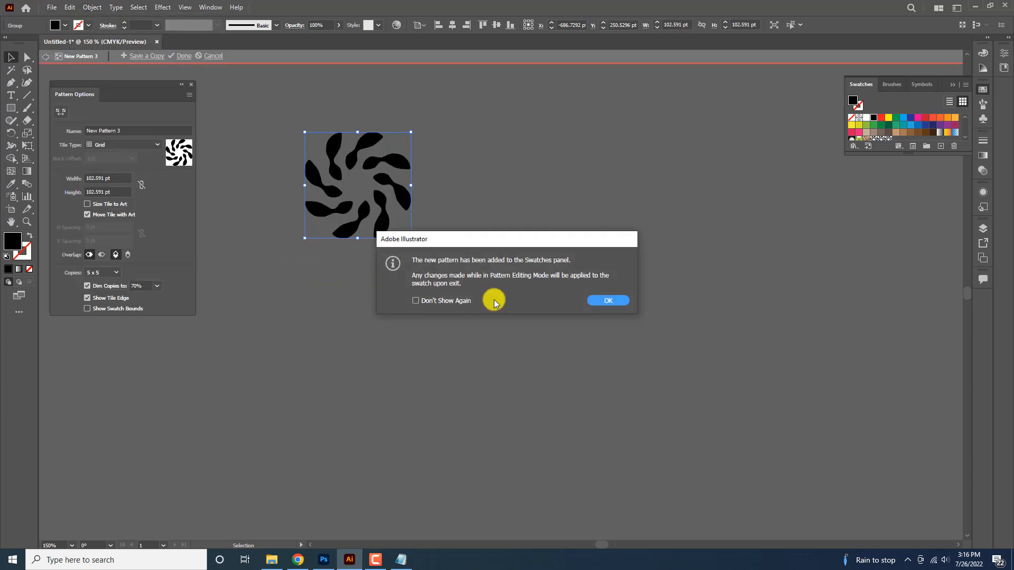
{"action": "left_click", "coordinate": [600, 301]}
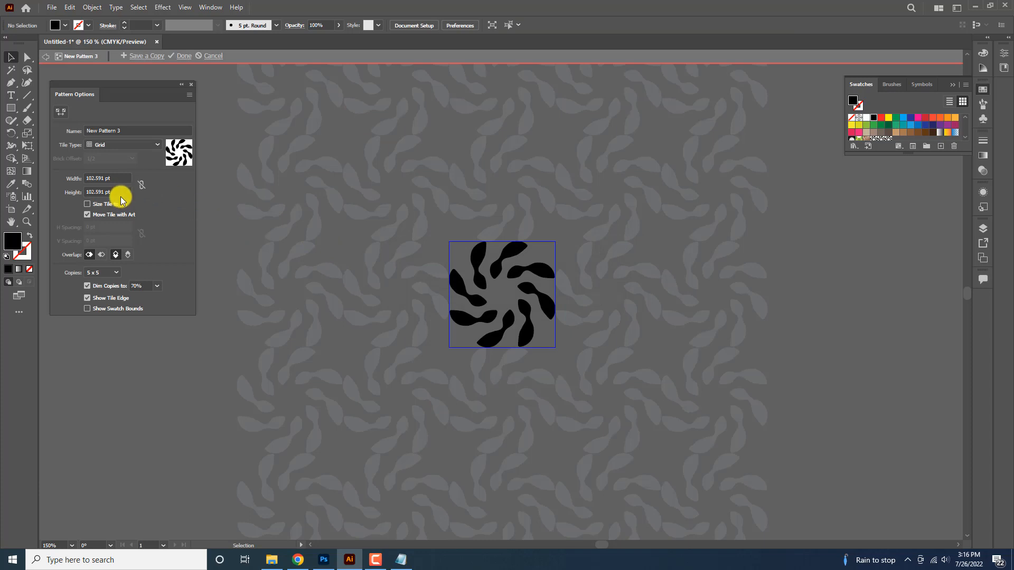
Set the tile type to Hex by Column, save a pattern copy, and finish editing
{"action": "left_click", "coordinate": [128, 144]}
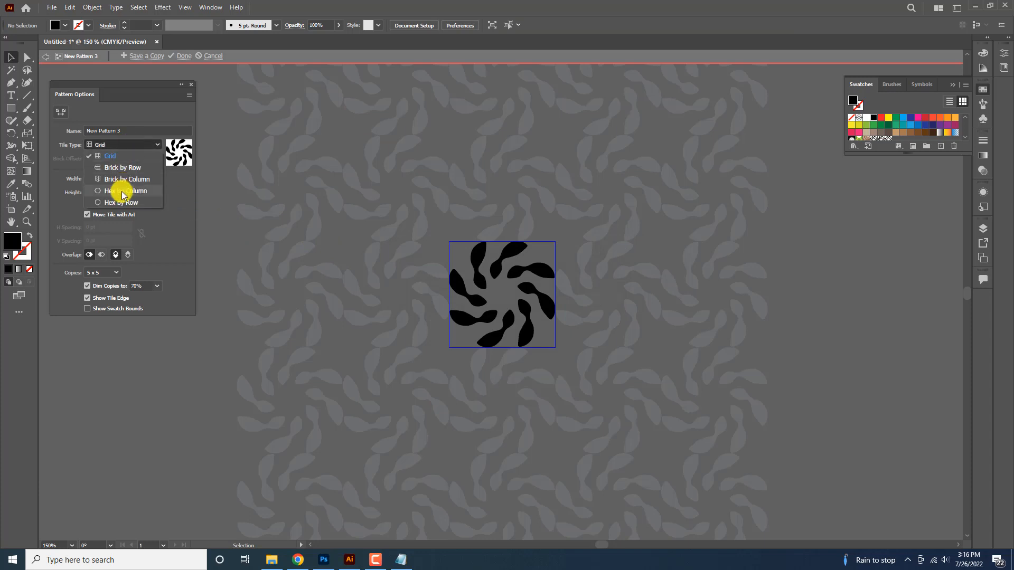
{"action": "left_click", "coordinate": [122, 190]}
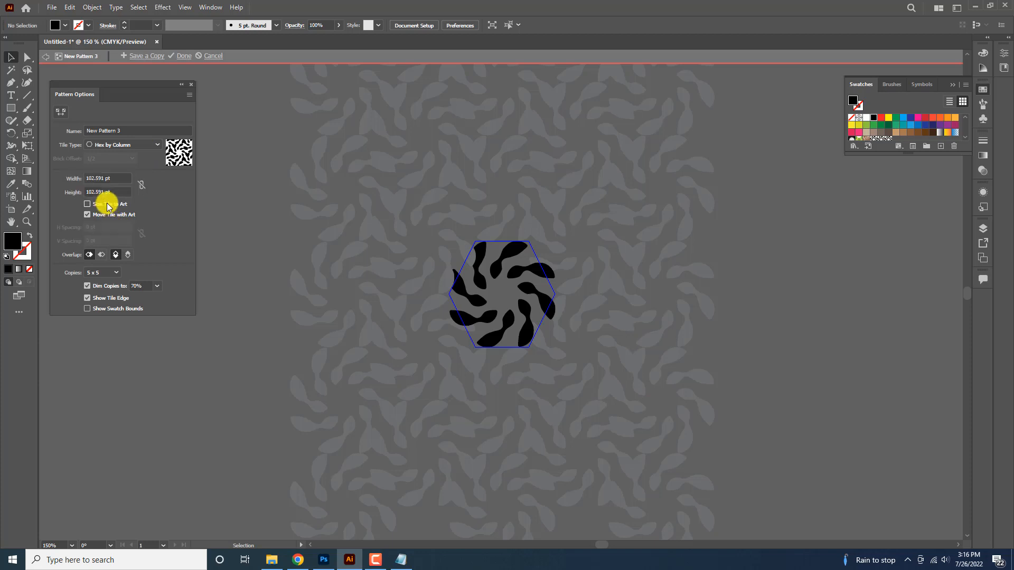
{"action": "left_click", "coordinate": [157, 291]}
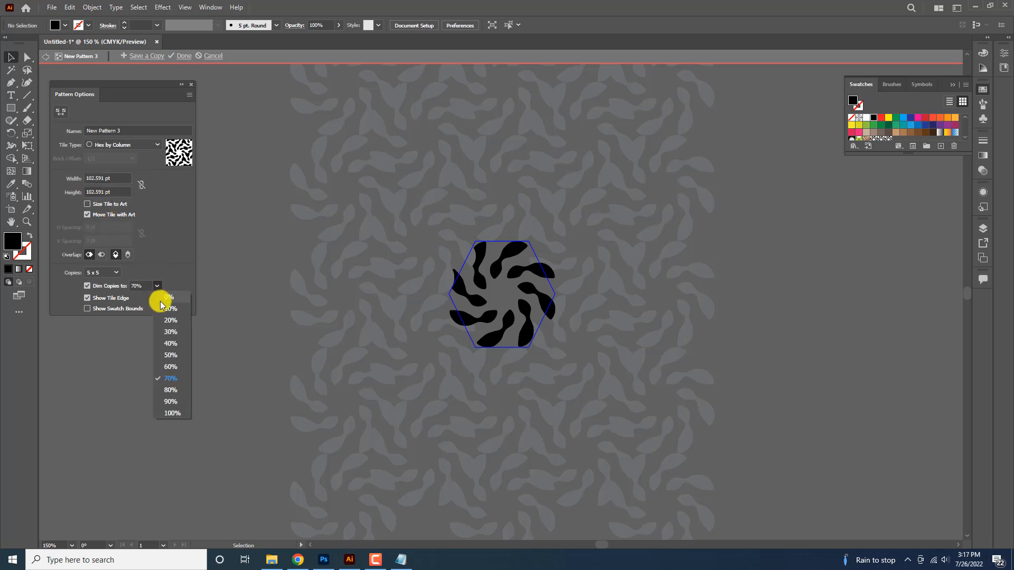
{"action": "left_click", "coordinate": [181, 251]}
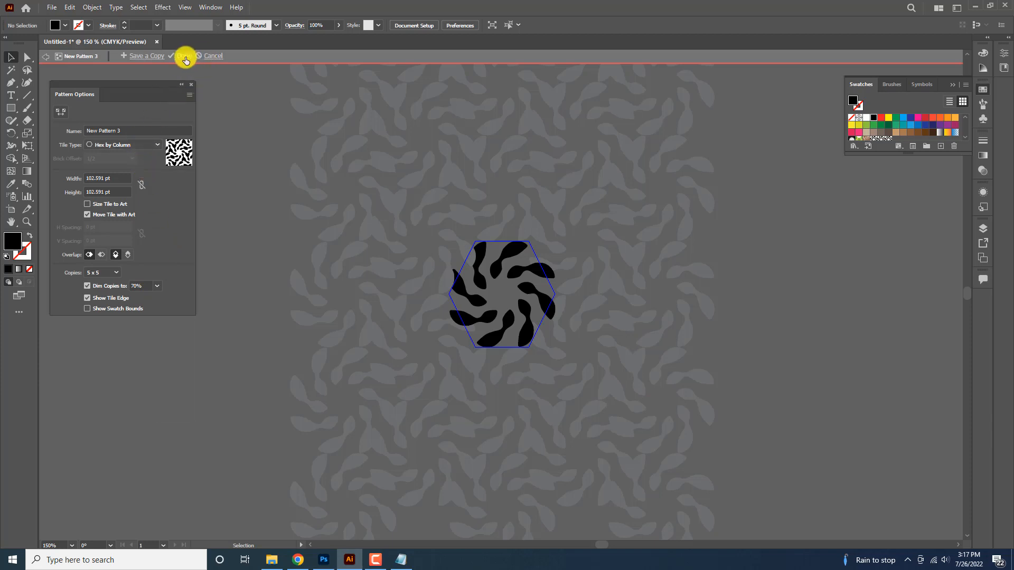
{"action": "left_click", "coordinate": [146, 55]}
{"action": "left_click", "coordinate": [530, 295]}
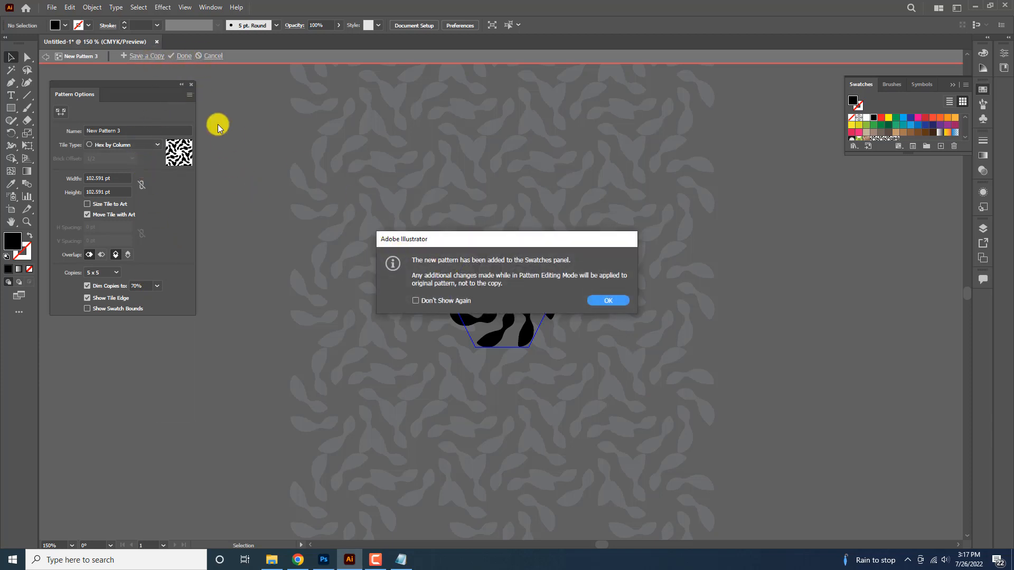
{"action": "left_click", "coordinate": [605, 305]}
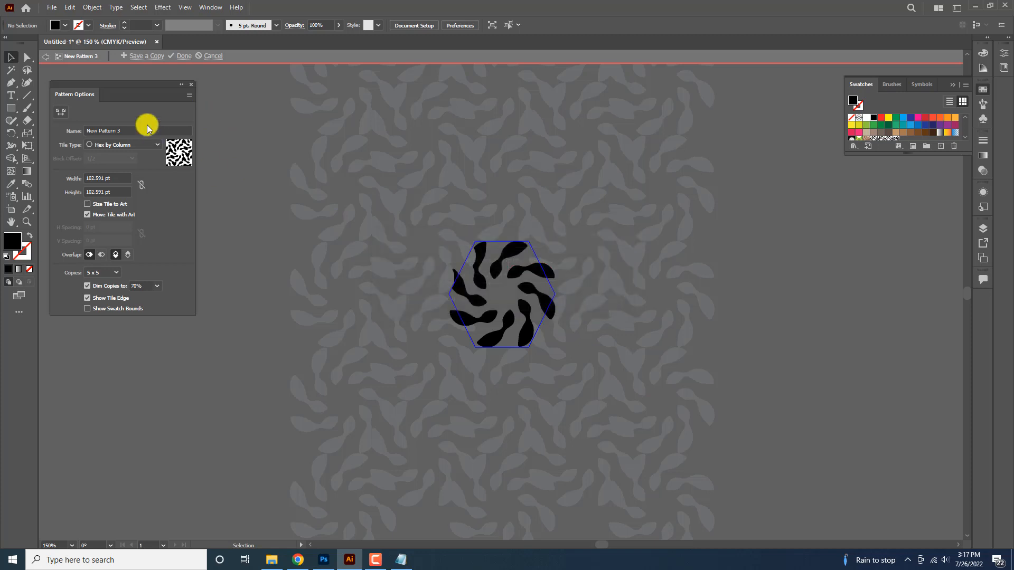
{"action": "left_click", "coordinate": [184, 55]}
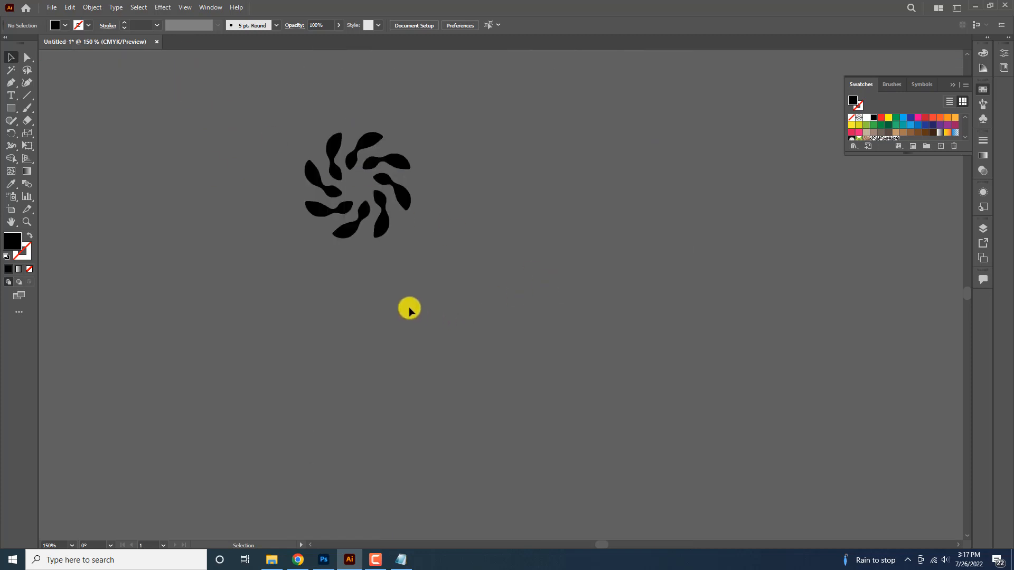
Draw a tall rectangle of about 480 × 646 pt filled with the new swirl pattern
{"action": "key", "text": "ctrl+minus"}
{"action": "key", "text": "ctrl+minus"}
{"action": "left_click", "coordinate": [11, 108]}
{"action": "left_click_drag", "start_coordinate": [112, 103], "coordinate": [212, 235]}
{"action": "left_click_drag", "start_coordinate": [271, 293], "coordinate": [333, 398]}
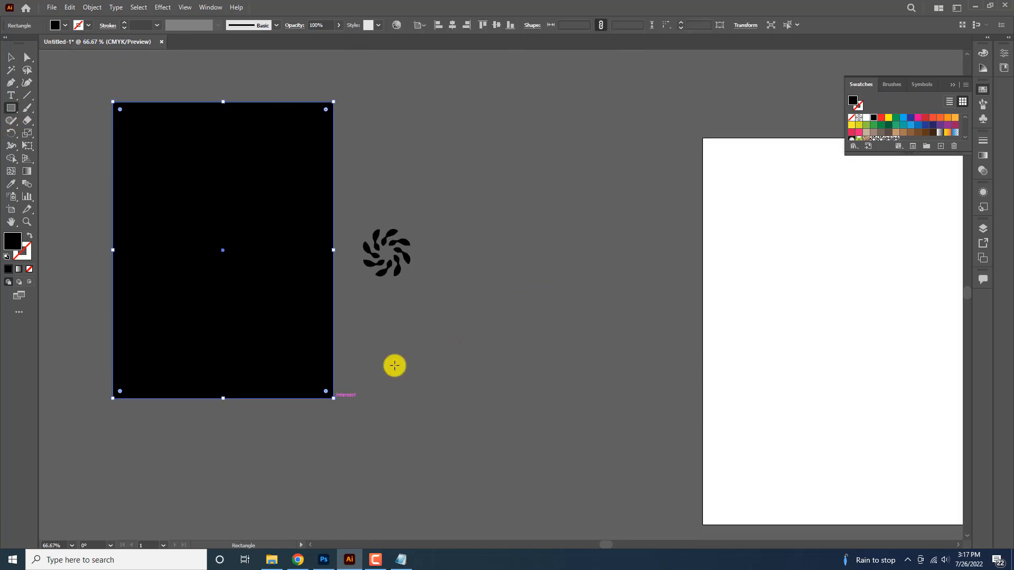
{"action": "left_click", "coordinate": [896, 141]}
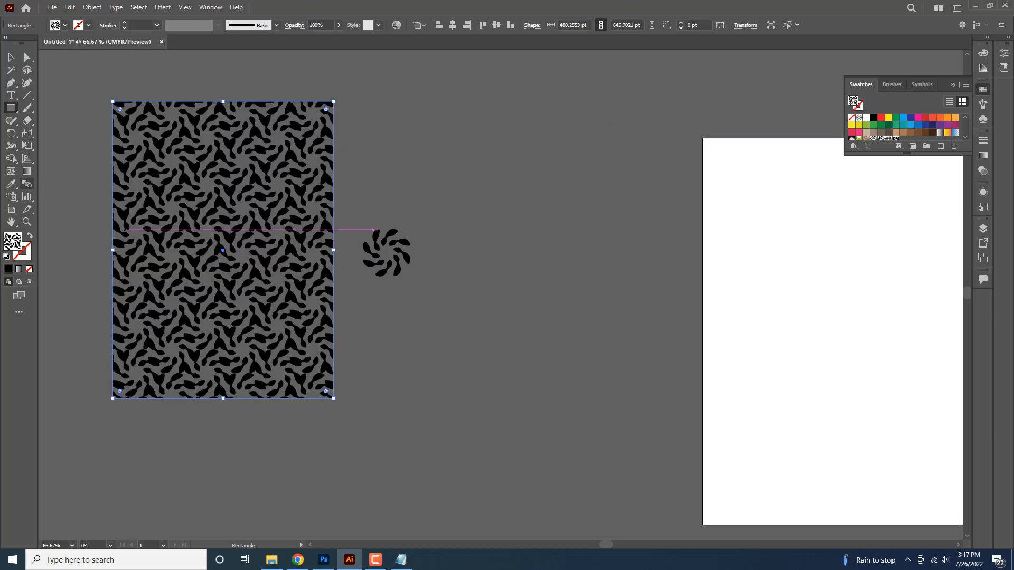
{"action": "left_click", "coordinate": [11, 56]}
{"action": "mouse_move", "coordinate": [249, 177]}
{"action": "left_mouse_down"}
{"action": "mouse_move", "coordinate": [235, 197]}
{"action": "mouse_move", "coordinate": [516, 310]}
{"action": "mouse_move", "coordinate": [229, 169]}
{"action": "mouse_move", "coordinate": [243, 164]}
{"action": "left_mouse_up"}
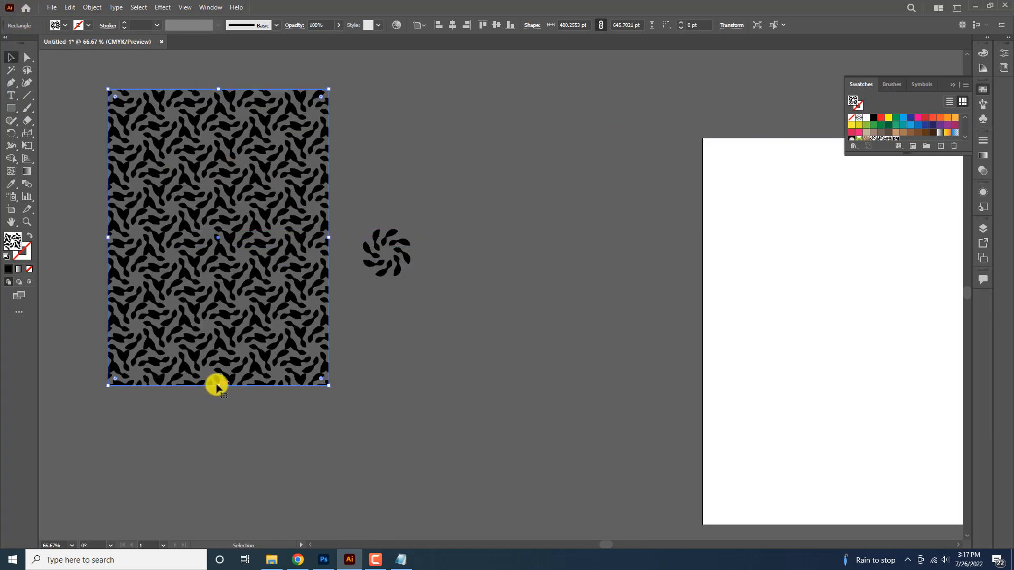
{"action": "left_click_drag", "start_coordinate": [217, 386], "coordinate": [214, 470]}
Expand the pattern-filled rectangle into editable artwork and move it down
{"action": "left_click", "coordinate": [88, 8]}
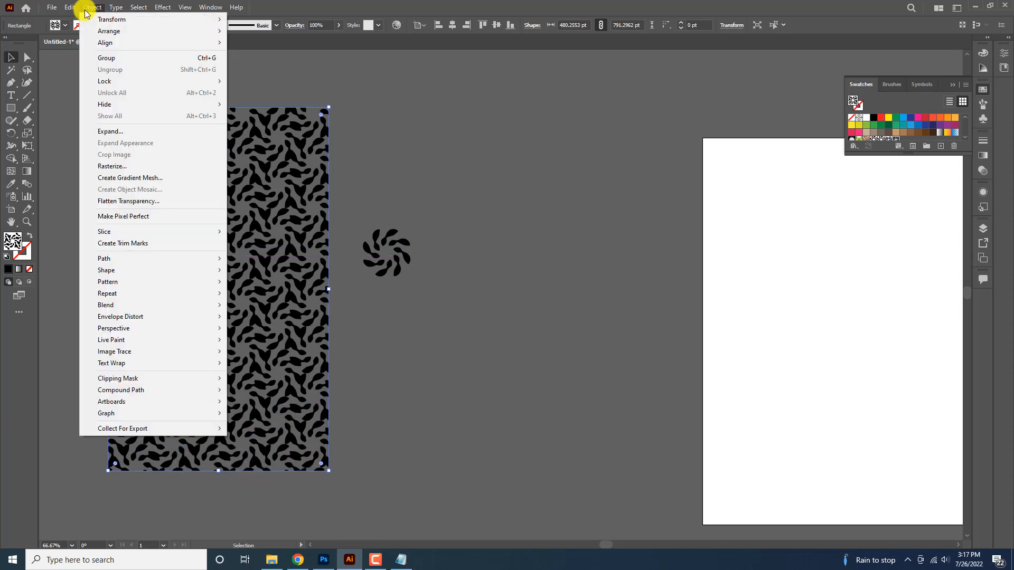
{"action": "left_click", "coordinate": [159, 132]}
{"action": "left_click", "coordinate": [499, 338]}
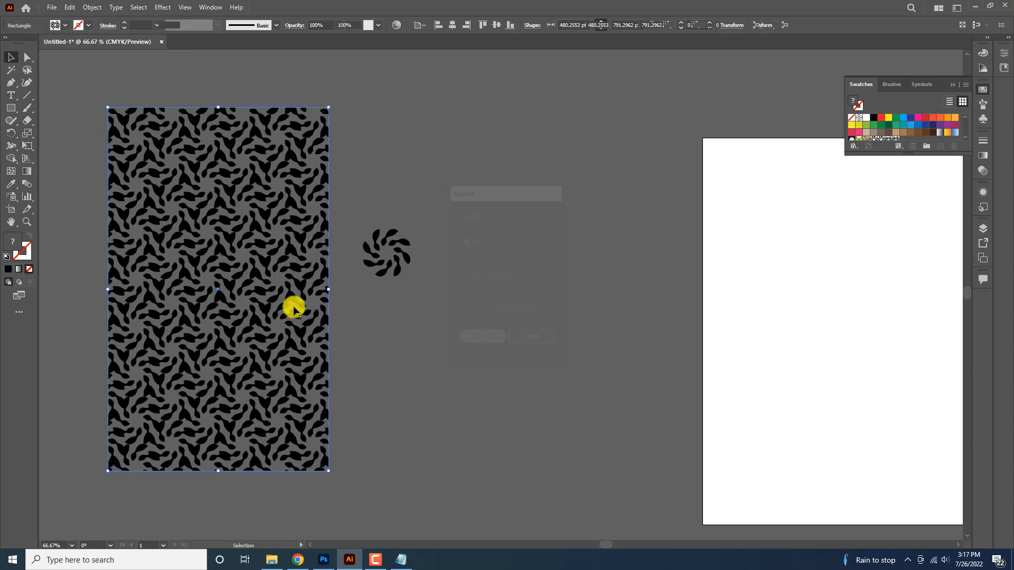
{"action": "left_click_drag", "start_coordinate": [236, 242], "coordinate": [469, 375]}
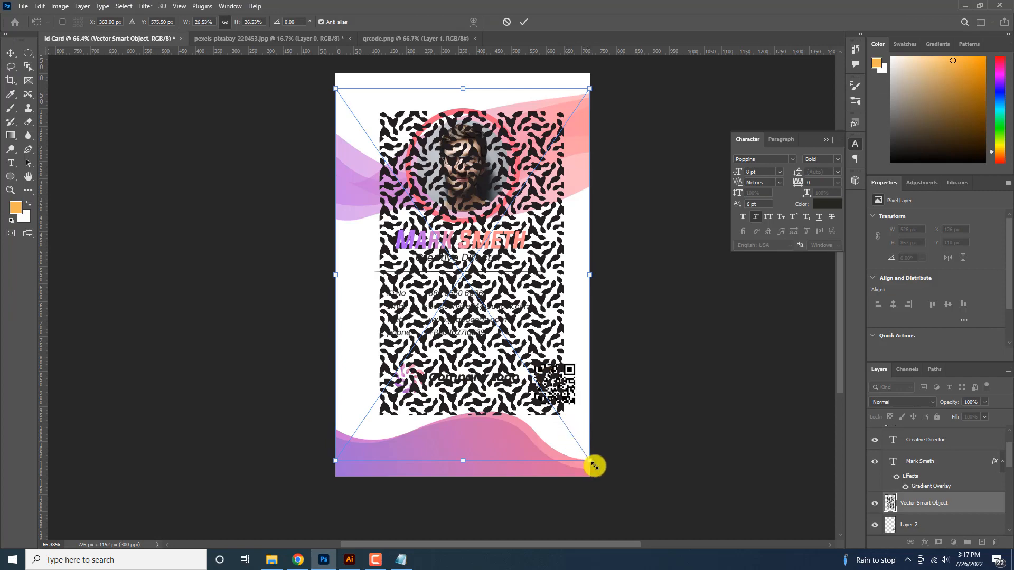
Scale the pasted swirl pattern over the card, set it to 8% opacity, and move it below the content
{"action": "left_click_drag", "start_coordinate": [594, 466], "coordinate": [597, 494]}
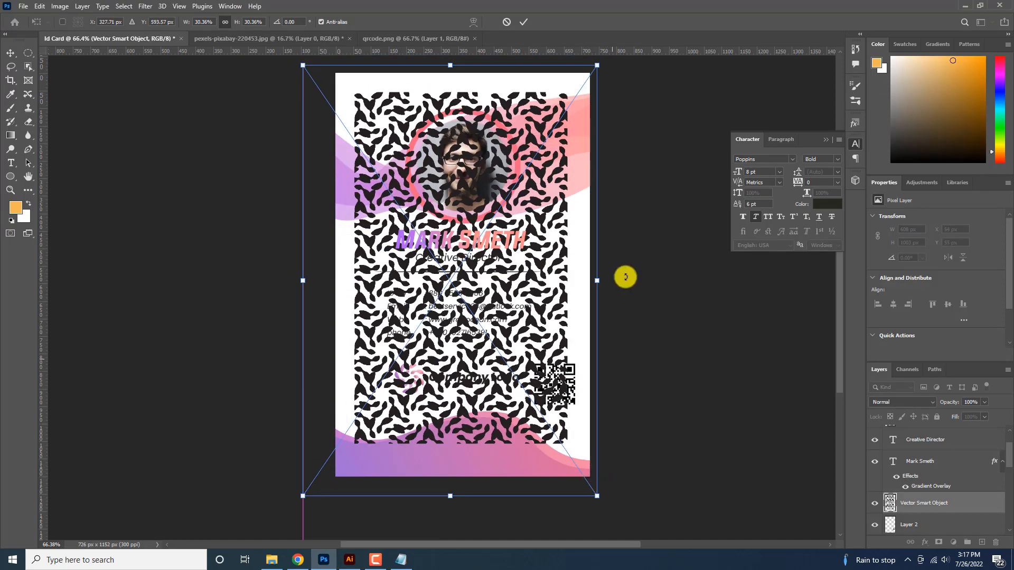
{"action": "left_click", "coordinate": [524, 23]}
{"action": "left_click", "coordinate": [984, 402]}
{"action": "left_click_drag", "start_coordinate": [977, 414], "coordinate": [943, 417]}
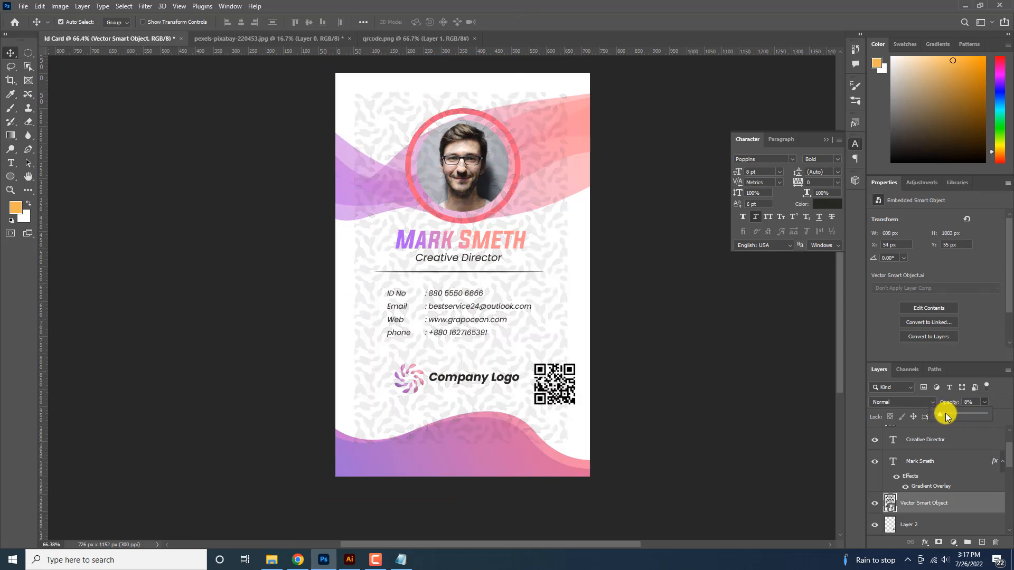
{"action": "mouse_move", "coordinate": [556, 251]}
{"action": "left_mouse_down"}
{"action": "mouse_move", "coordinate": [562, 217]}
{"action": "mouse_move", "coordinate": [550, 231]}
{"action": "left_mouse_up"}
{"action": "key", "text": "ctrl+z"}
{"action": "left_click_drag", "start_coordinate": [929, 504], "coordinate": [947, 519]}
{"action": "left_click_drag", "start_coordinate": [947, 520], "coordinate": [947, 520]}
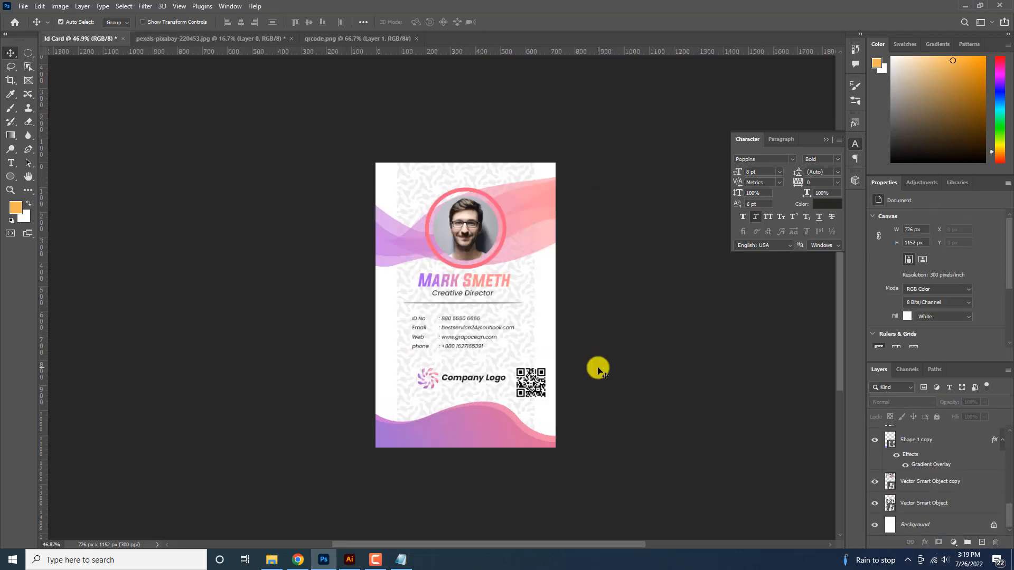
{"action": "scroll", "coordinate": [581, 381], "scroll_direction": "up", "scroll_amount": 6}
{"action": "scroll", "coordinate": [560, 378], "scroll_direction": "down", "scroll_amount": 2}
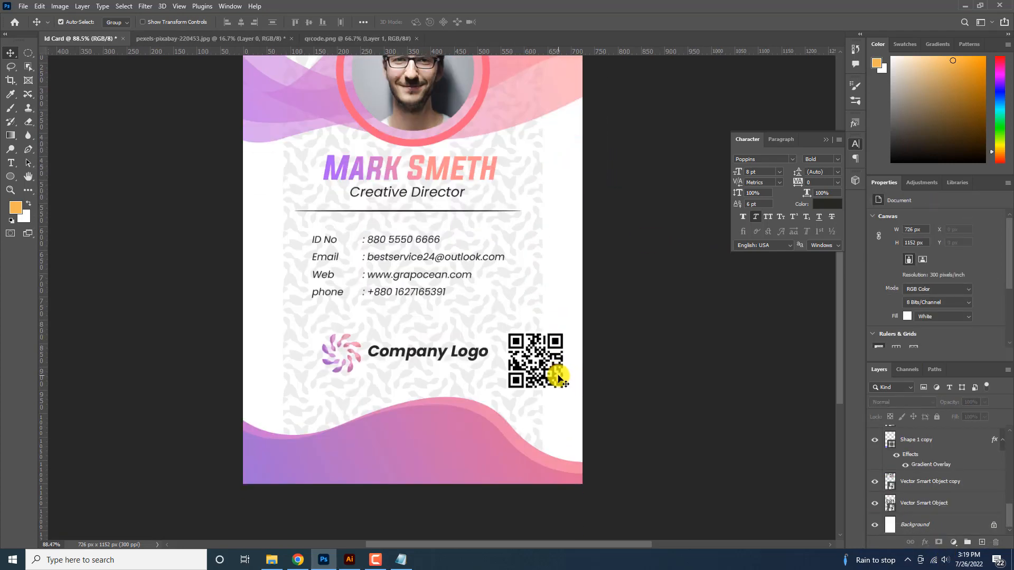
{"action": "scroll", "coordinate": [457, 388], "scroll_direction": "down", "scroll_amount": 3}
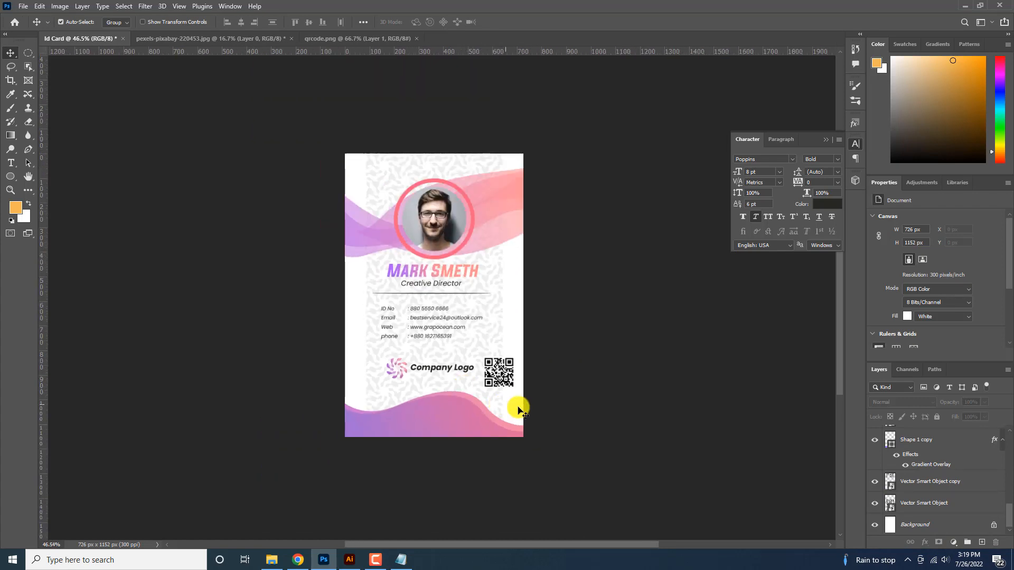
{"action": "scroll", "coordinate": [453, 226], "scroll_direction": "up", "scroll_amount": 2}
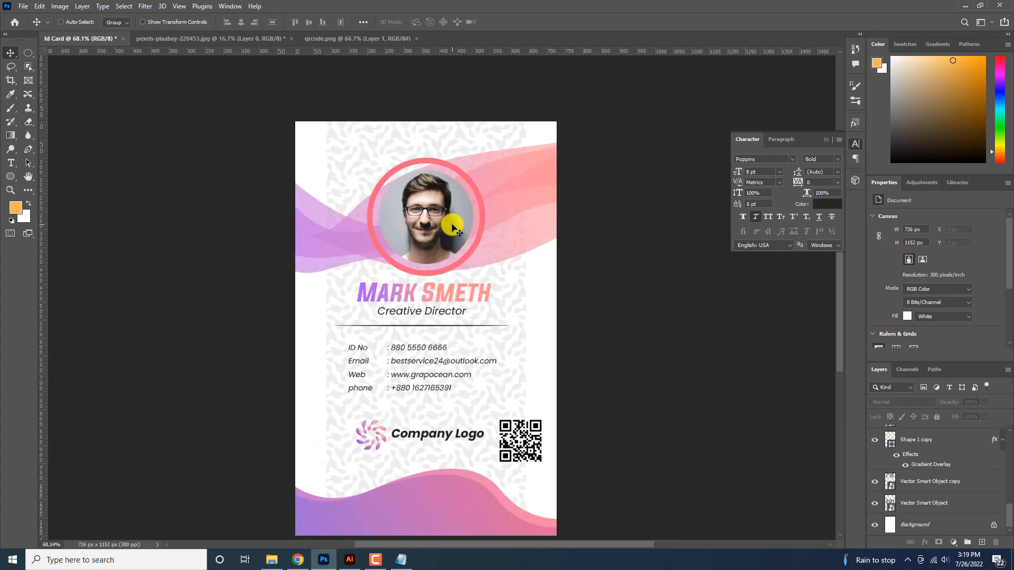
{"action": "scroll", "coordinate": [453, 228], "scroll_direction": "up", "scroll_amount": 2}
{"action": "scroll", "coordinate": [453, 230], "scroll_direction": "down", "scroll_amount": 4}
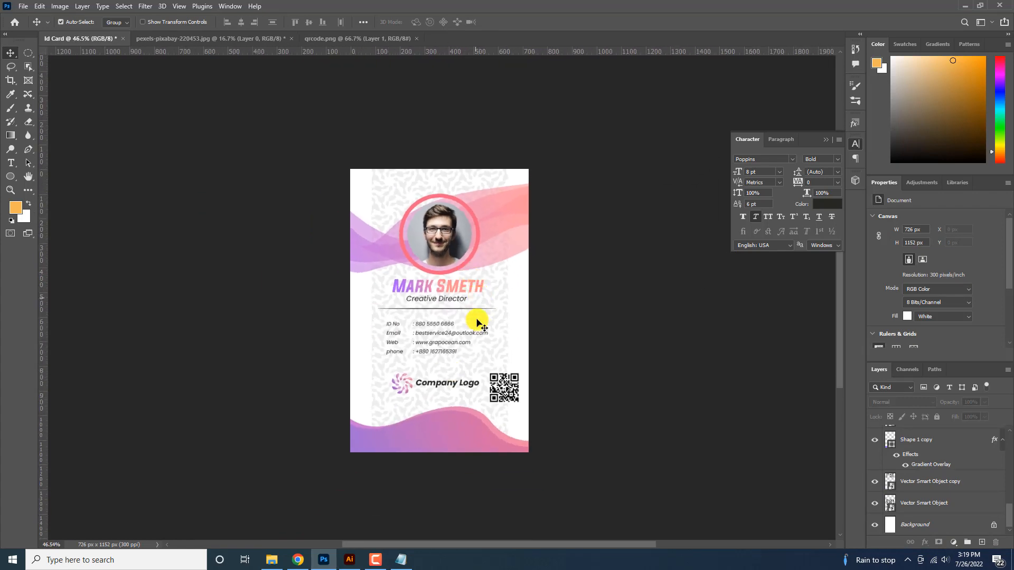
{"action": "scroll", "coordinate": [459, 338], "scroll_direction": "up", "scroll_amount": 2}
{"action": "scroll", "coordinate": [454, 343], "scroll_direction": "down", "scroll_amount": 2}
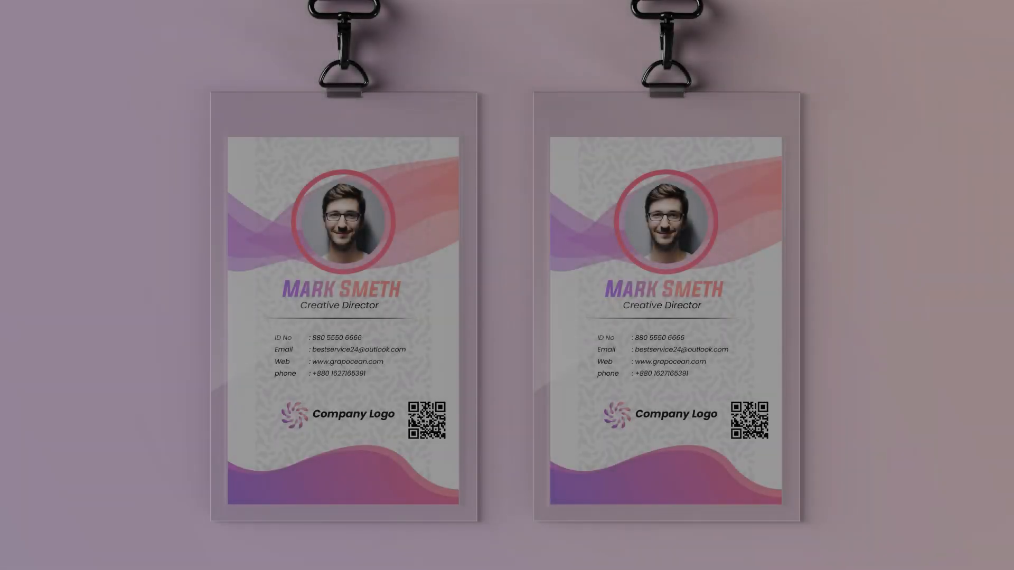